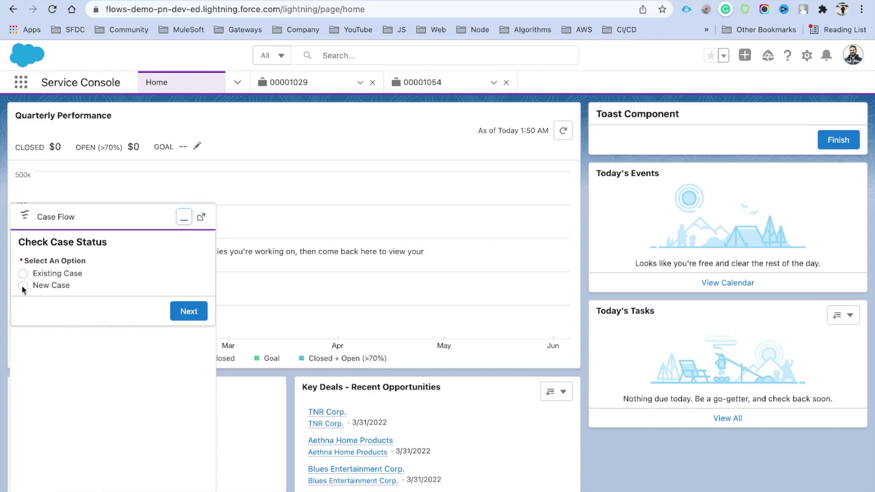
Choose the New Case option in the Check Case Status flow and continue.
drag(36, 283, 92, 295)
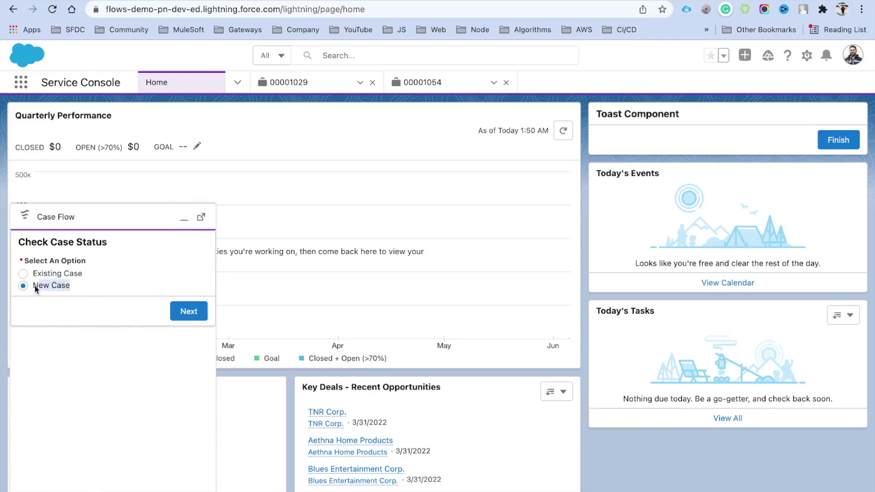
click(186, 313)
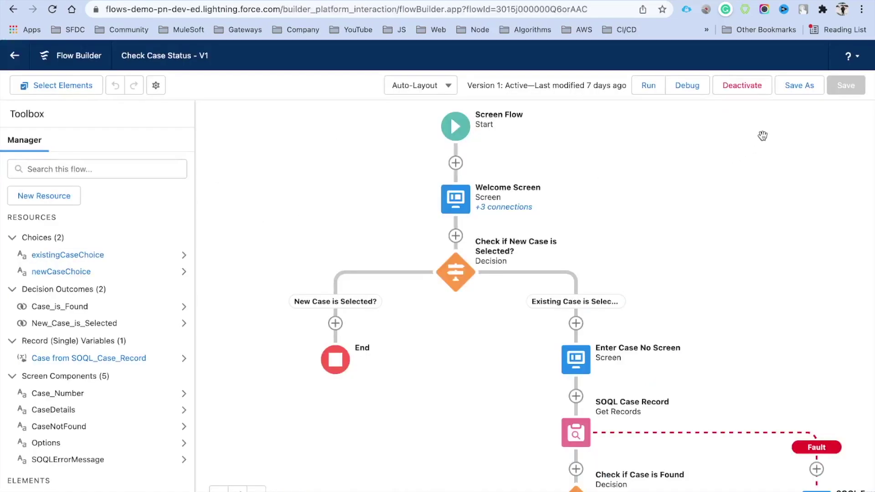
Use Save As with A New Version to create inactive Check Case Status V2.
click(785, 89)
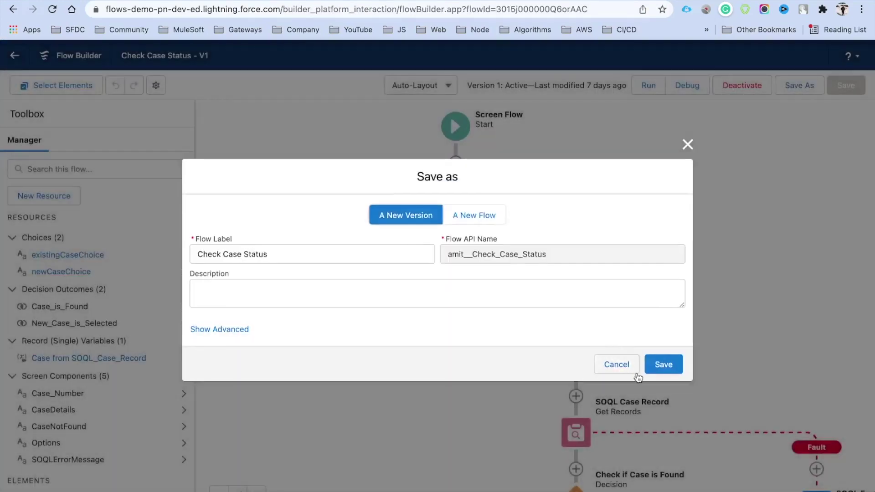
click(662, 364)
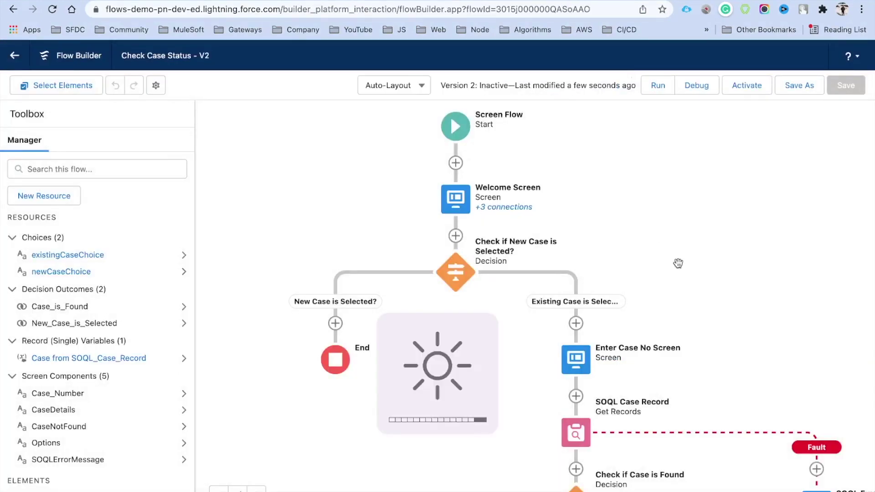
scroll(677, 260, down, 1)
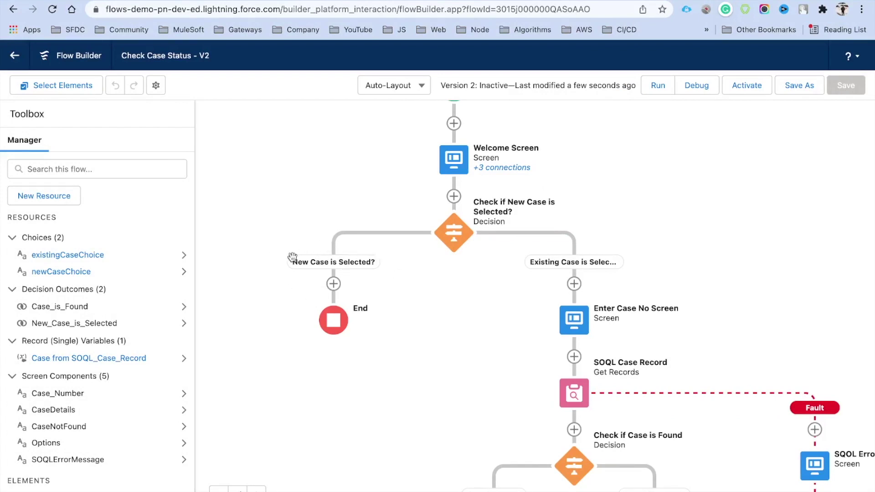
Add a Screen element labelled New Case Screen under the New Case branch.
click(333, 285)
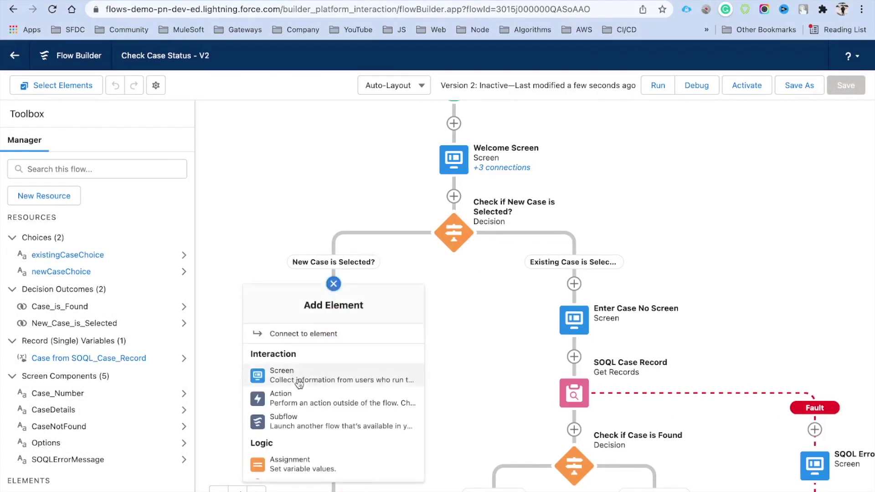
click(315, 325)
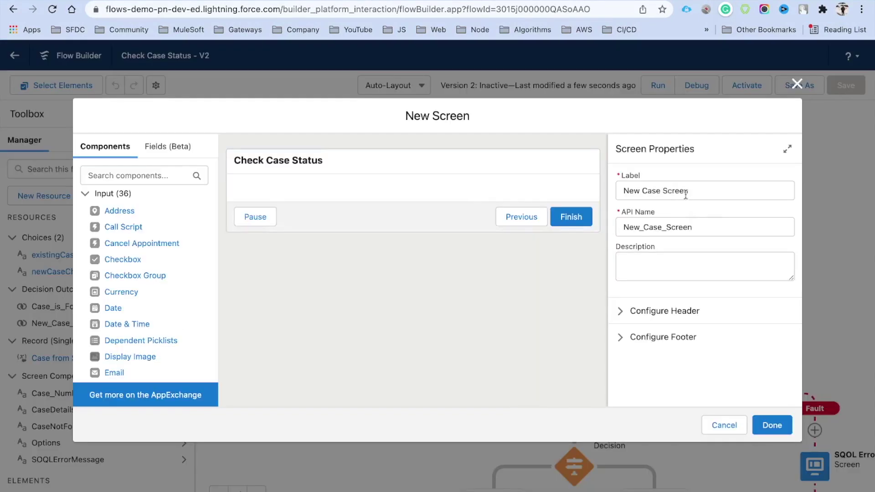
click(705, 193)
drag(704, 194, 610, 199)
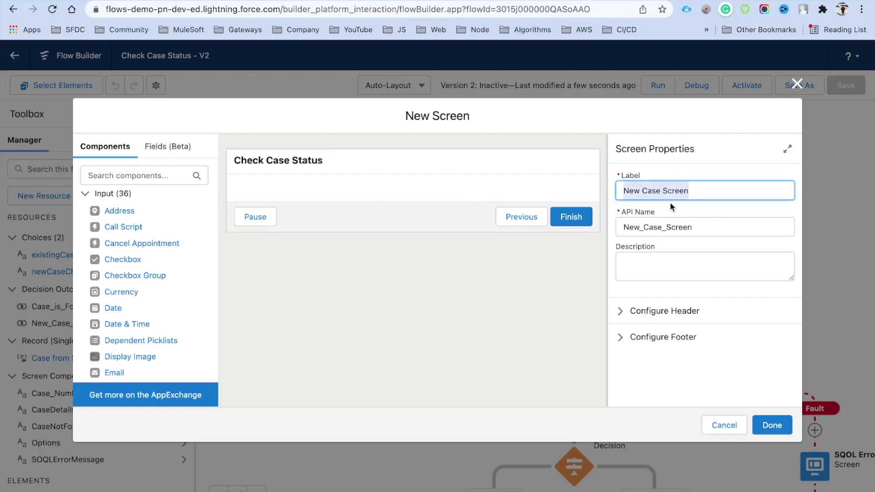
Search components for 'na' and place a Name component on the screen.
click(153, 174)
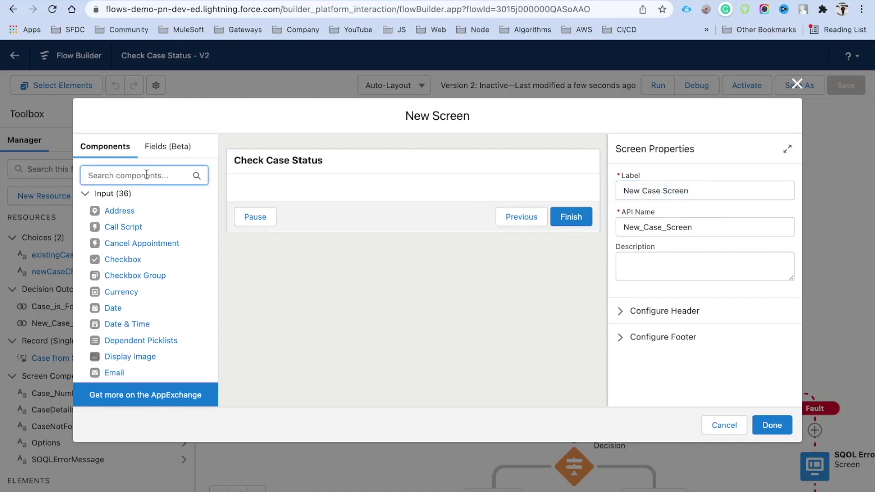
text(na)
drag(111, 246, 255, 189)
drag(109, 253, 299, 194)
Set the Name component's API name to FullName and its label to Full Name.
click(652, 190)
text(Name)
click(676, 208)
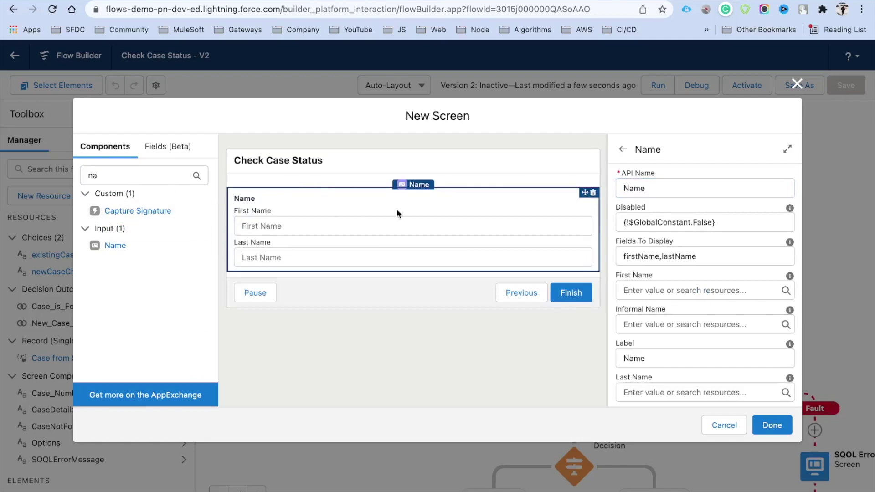
click(624, 188)
text(Full)
double_click(632, 357)
text(Full Name)
click(109, 175)
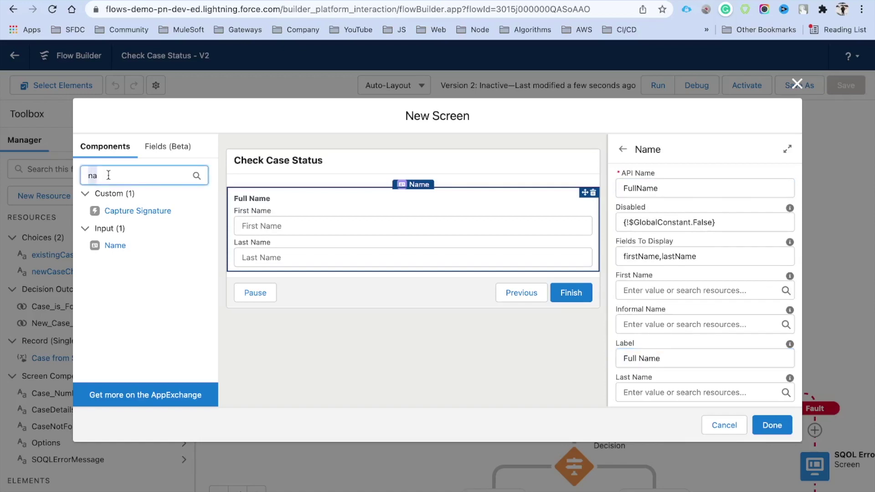
key(BackSpace)
key(BackSpace)
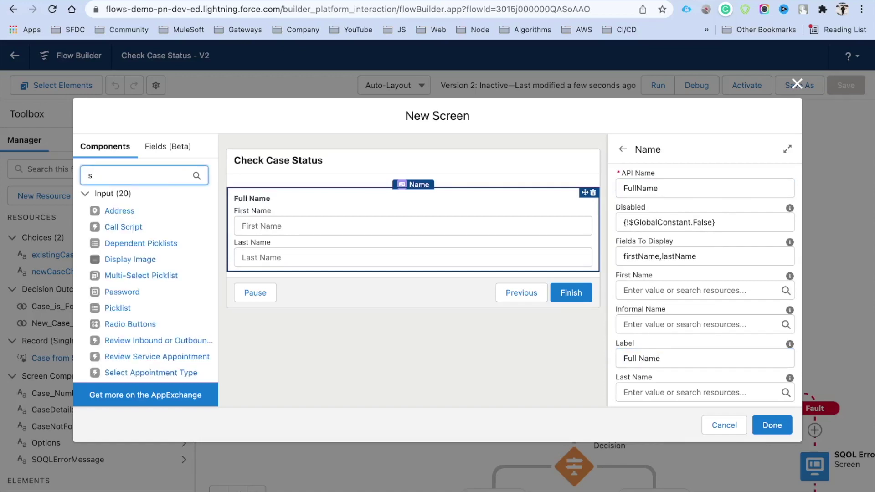
Add an Email input below Full Name, required via {!$GlobalConstant.True}.
text(em)
drag(111, 222, 290, 274)
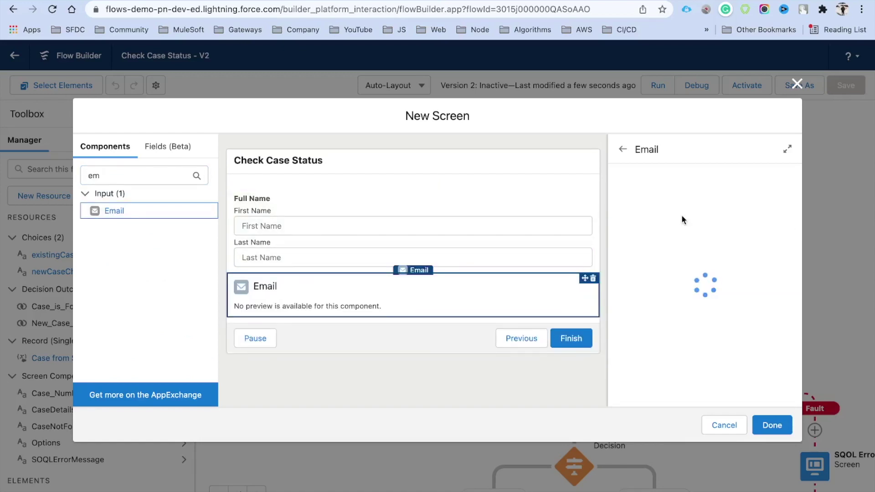
click(327, 288)
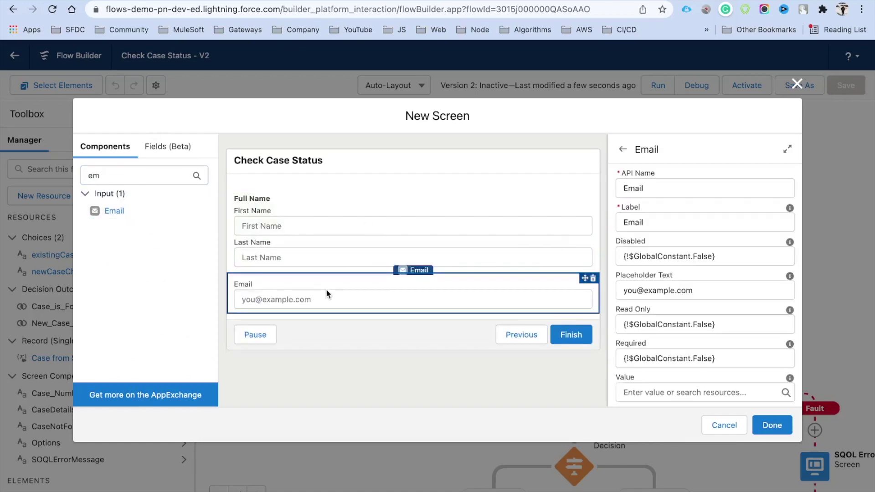
scroll(636, 303, down, 2)
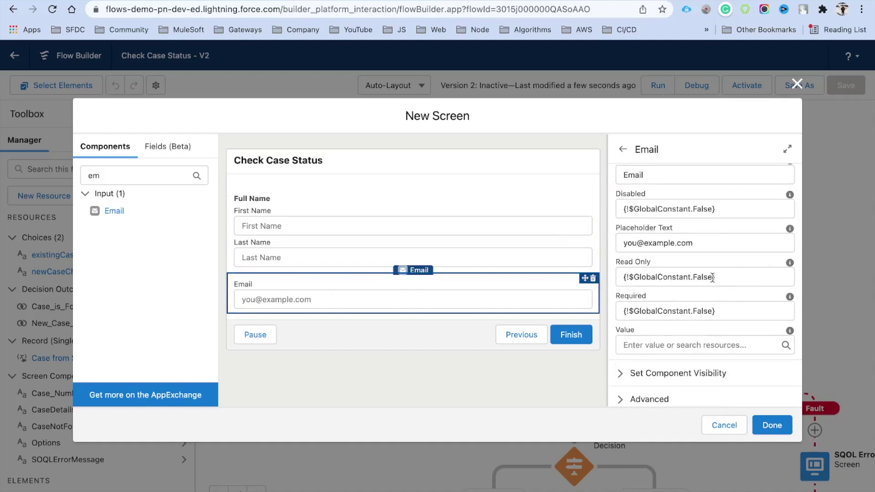
click(700, 312)
text(True)
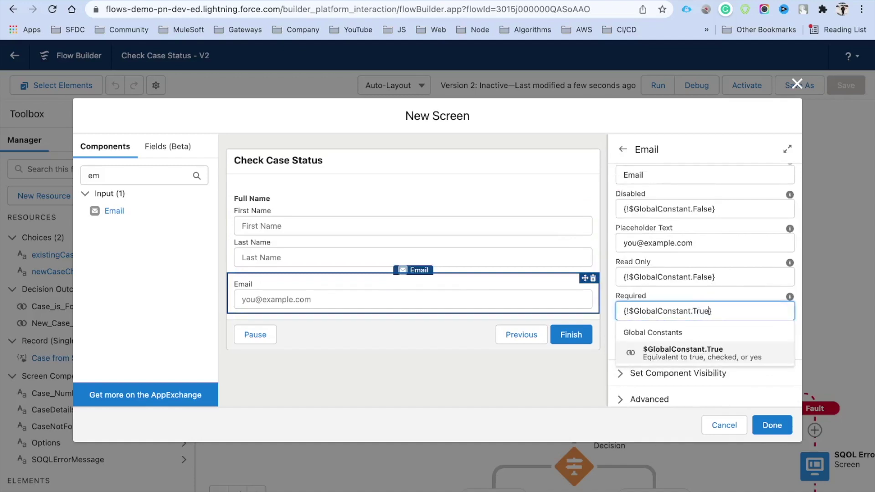
click(674, 358)
Review the Full Name component's properties and clear the component search.
click(400, 256)
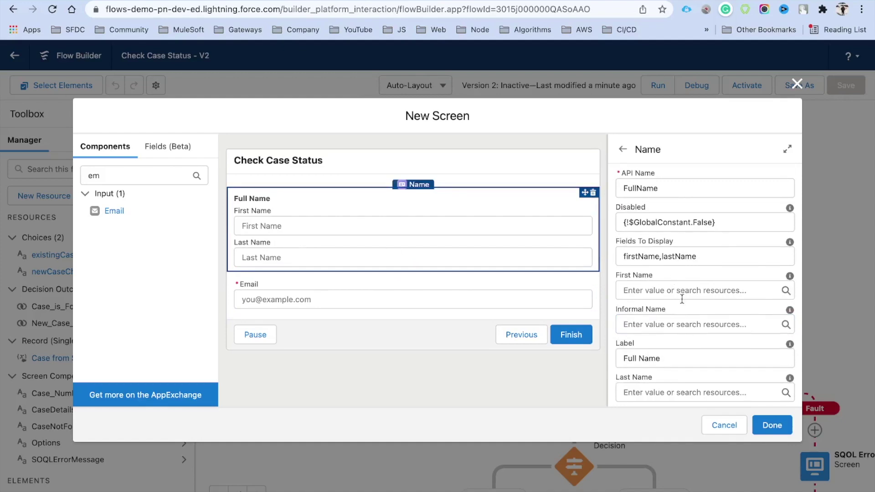
scroll(682, 299, down, 4)
scroll(689, 362, down, 6)
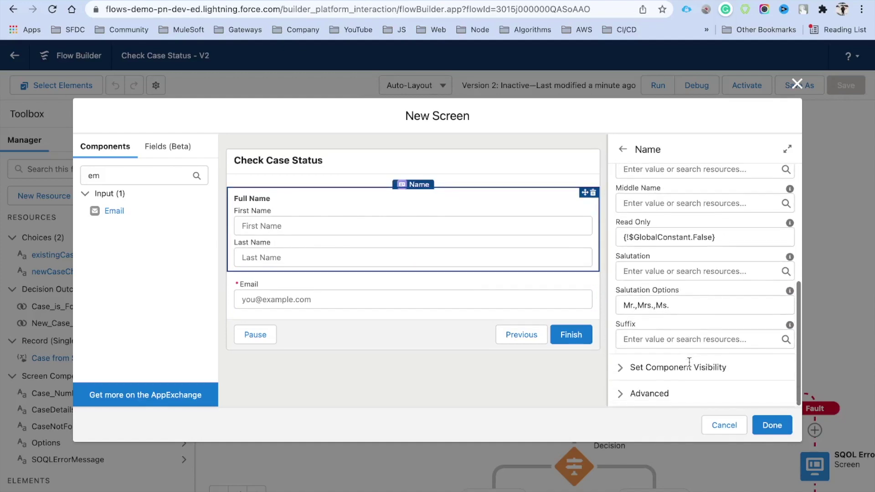
scroll(688, 362, up, 8)
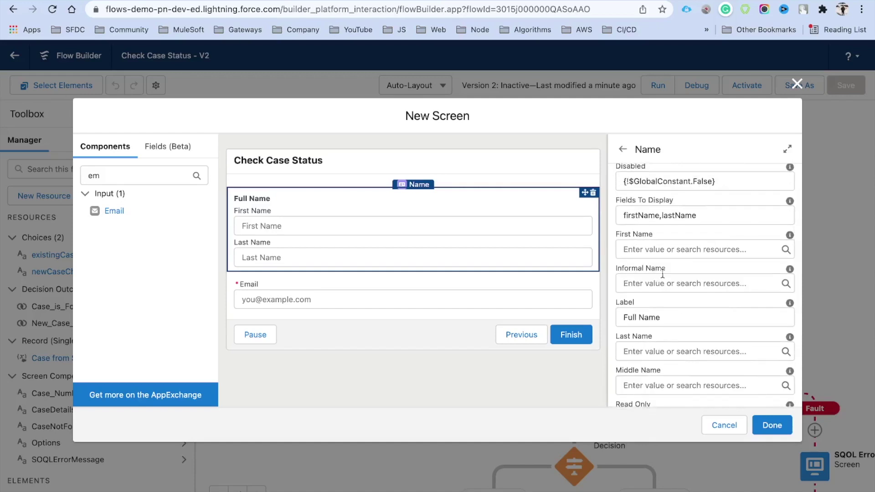
scroll(660, 297, down, 3)
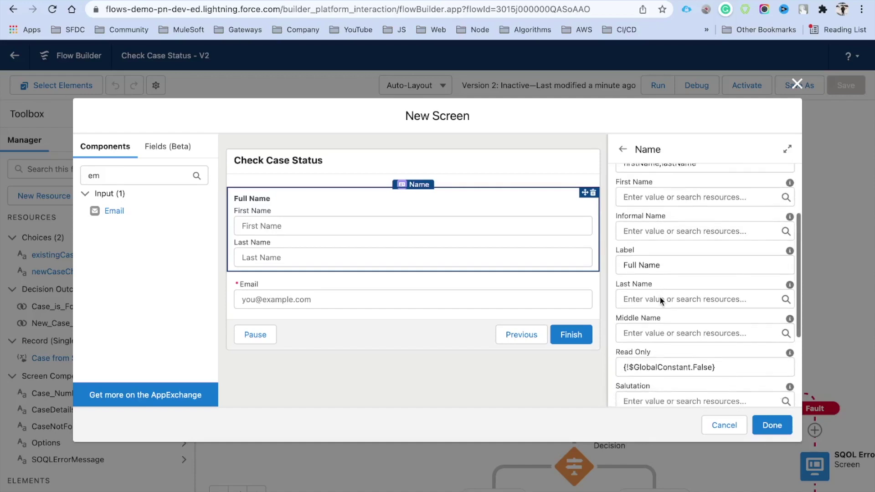
scroll(660, 297, up, 5)
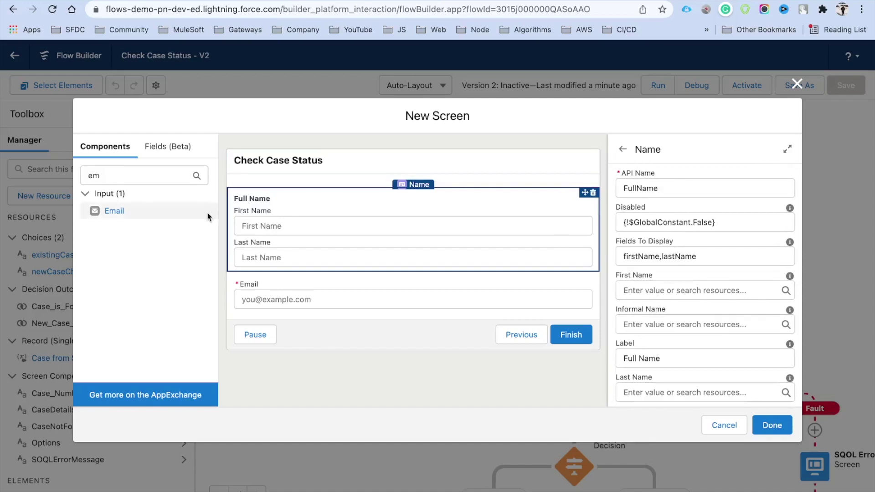
click(98, 176)
key(BackSpace)
key(BackSpace)
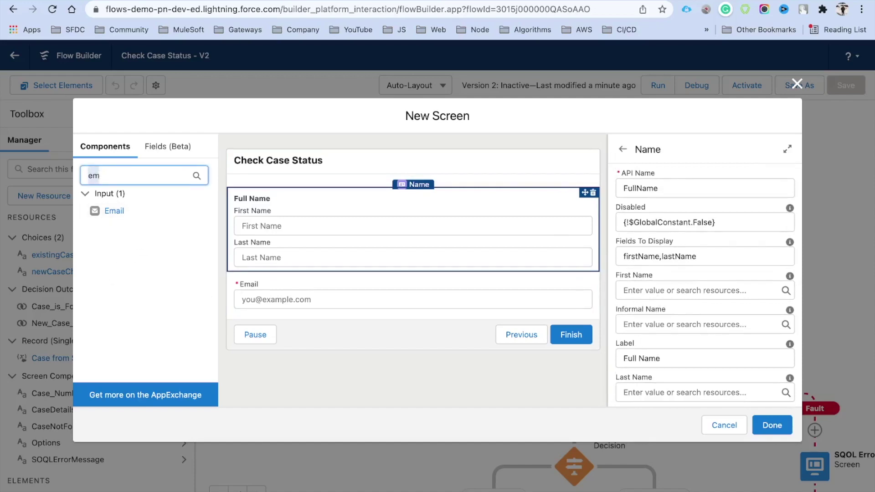
text(sub)
key(BackSpace)
key(BackSpace)
Add a required Text input labelled Subject below Email.
text(te)
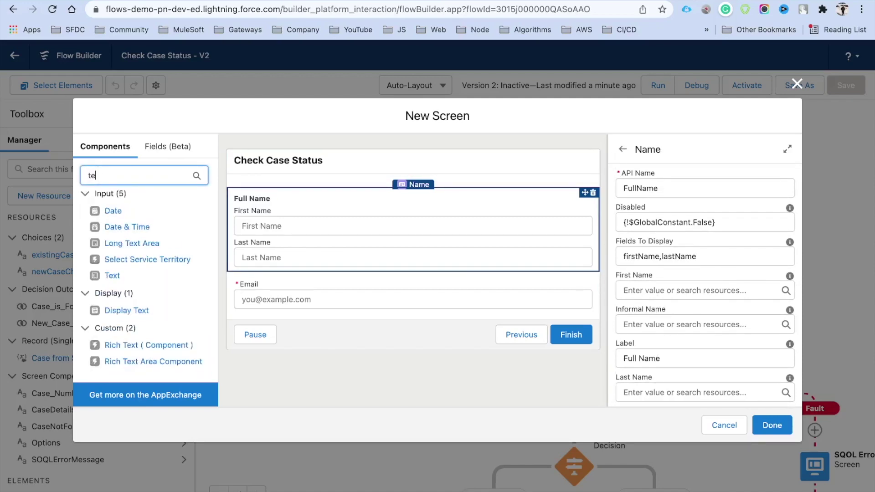
drag(112, 275, 288, 305)
click(649, 191)
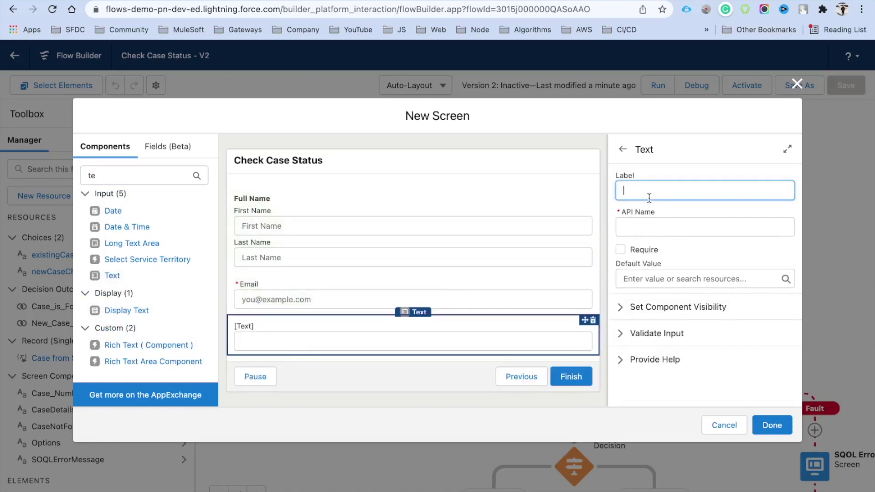
click(691, 216)
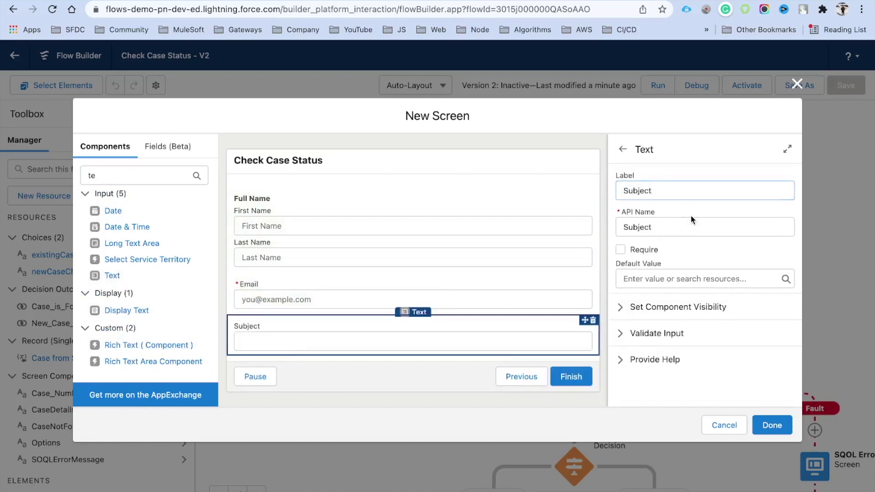
click(621, 250)
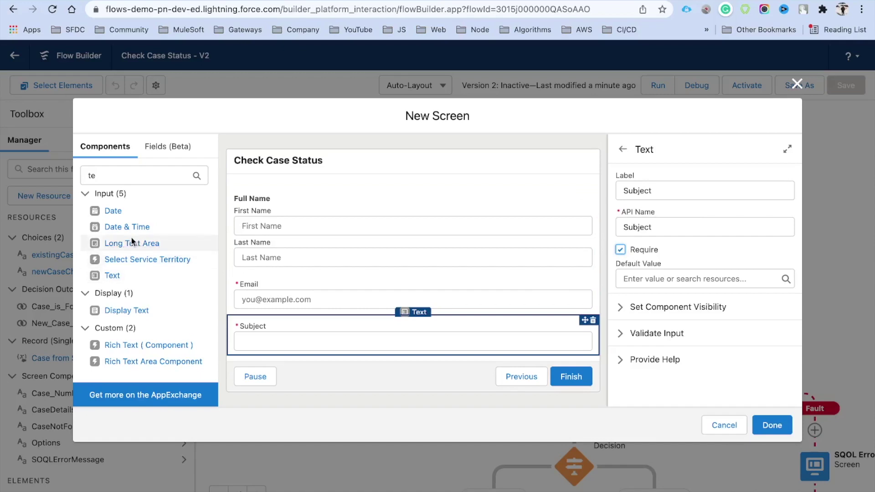
Add a required Long Text Area labelled Case Description below Subject.
drag(128, 246, 296, 362)
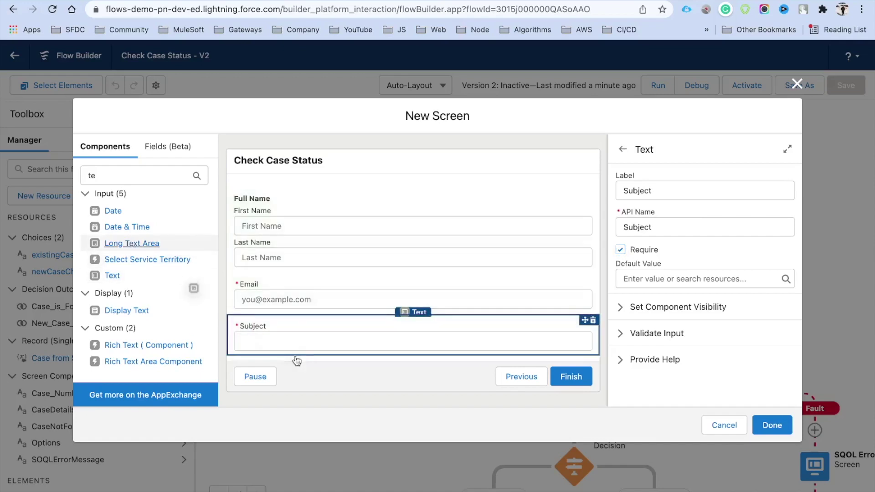
click(670, 191)
text(Case Description)
key(Tab)
click(634, 250)
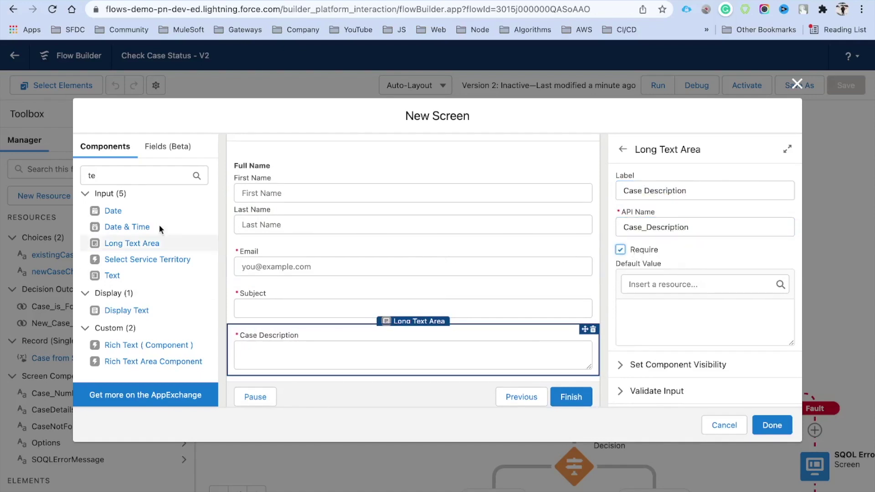
drag(103, 180, 76, 186)
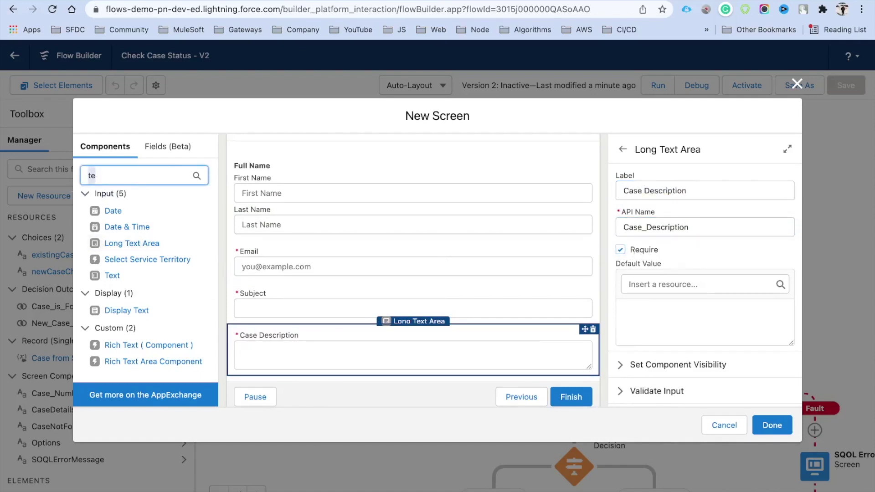
Add a required Picklist labelled Reason between Subject and Case Description.
text(pi)
drag(118, 243, 262, 307)
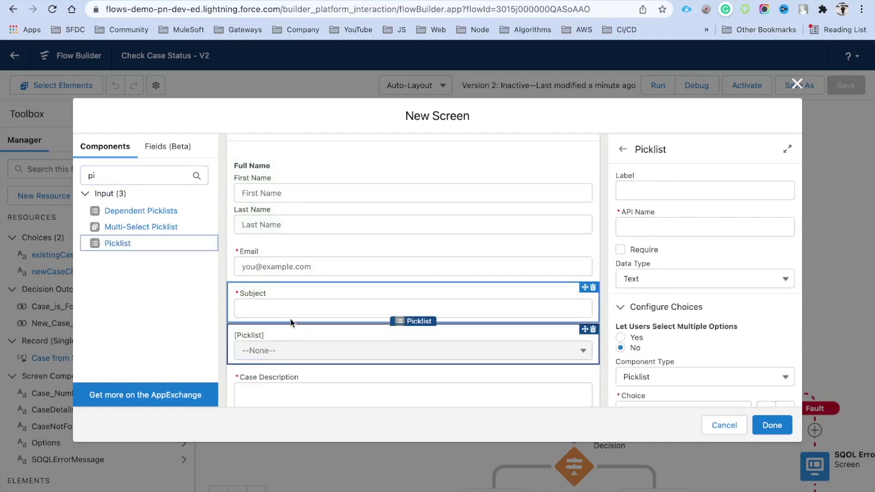
click(679, 190)
text(Reaso)
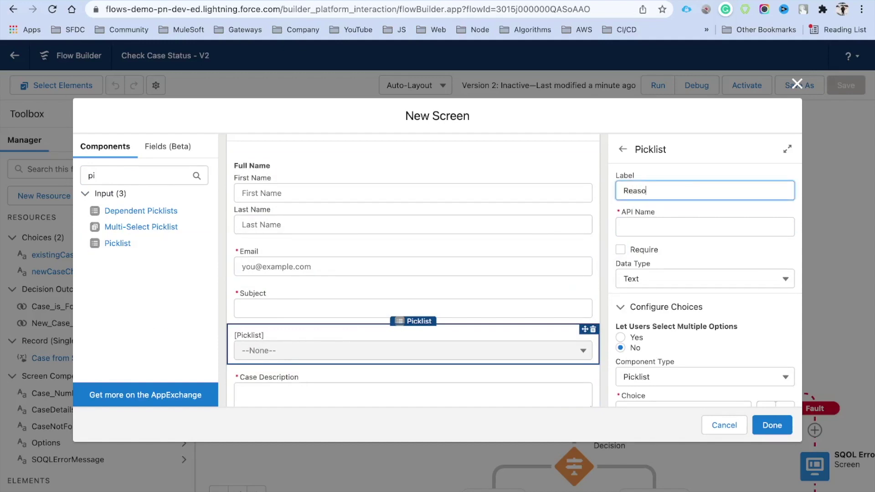
text(n)
key(Tab)
click(620, 249)
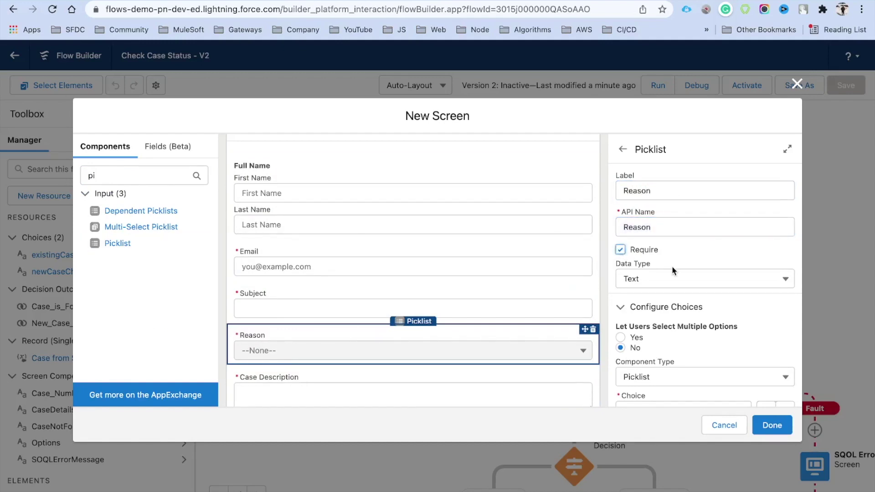
scroll(670, 270, down, 2)
scroll(474, 325, down, 2)
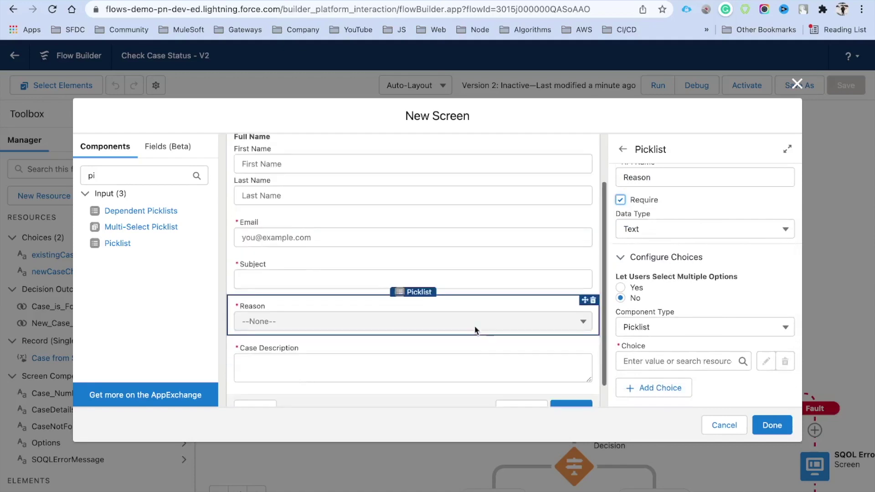
scroll(716, 314, down, 2)
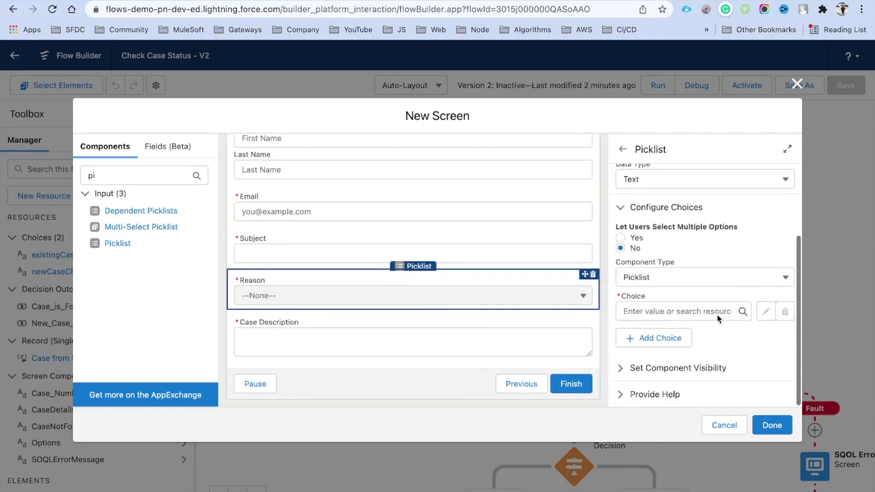
Create a new Picklist Choice Set resource named varReasonChoice for the Reason picklist.
click(647, 313)
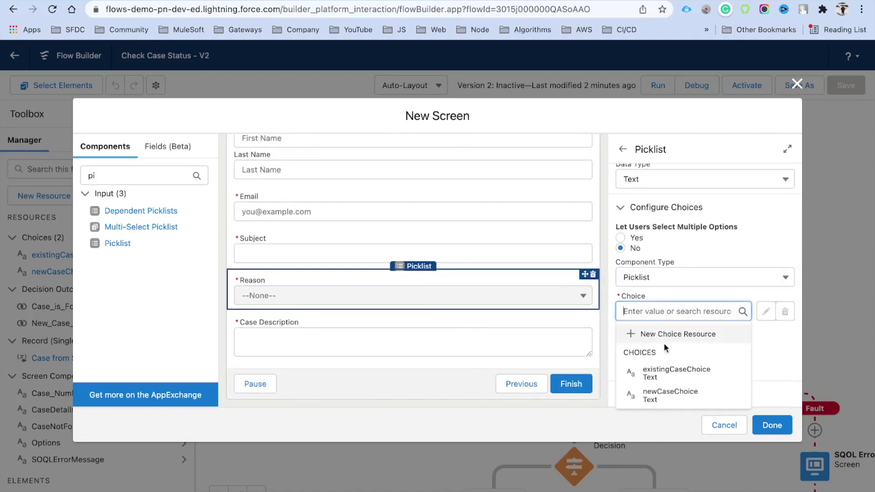
click(675, 335)
click(250, 228)
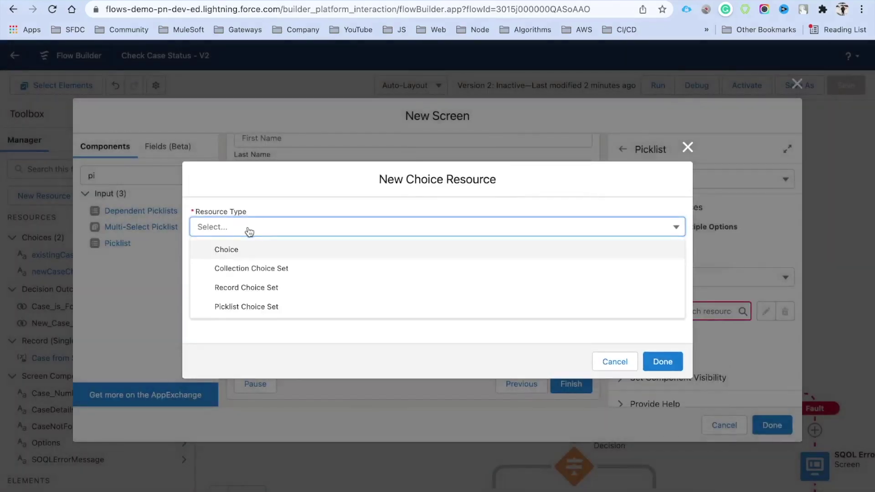
click(276, 306)
click(222, 261)
text(vae)
key(BackSpace)
text(rReasonChoice)
click(267, 274)
Base varReasonChoice on Case's Reason picklist field, save it, and finish the screen.
click(258, 339)
text(Case)
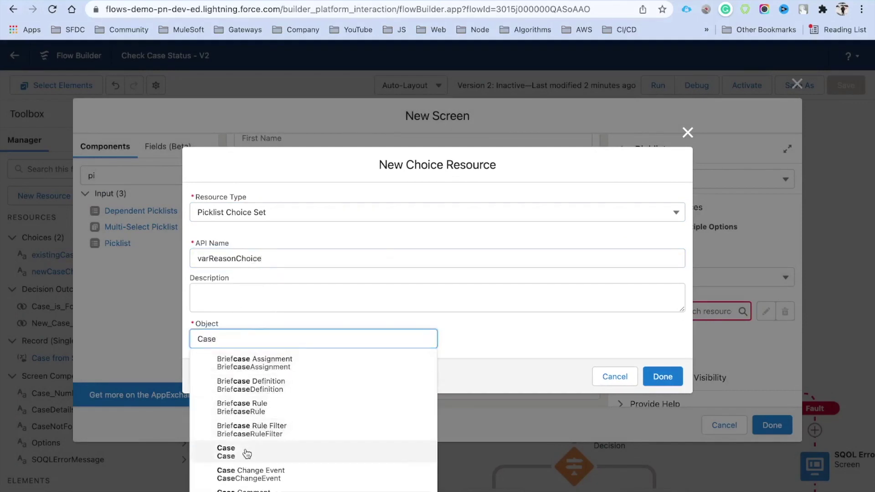
click(246, 454)
click(260, 337)
click(261, 362)
click(273, 372)
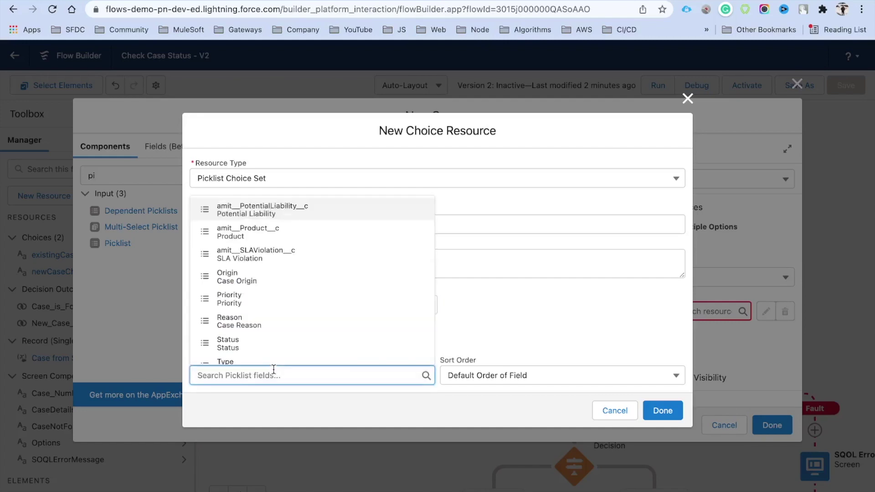
text(Re)
click(258, 349)
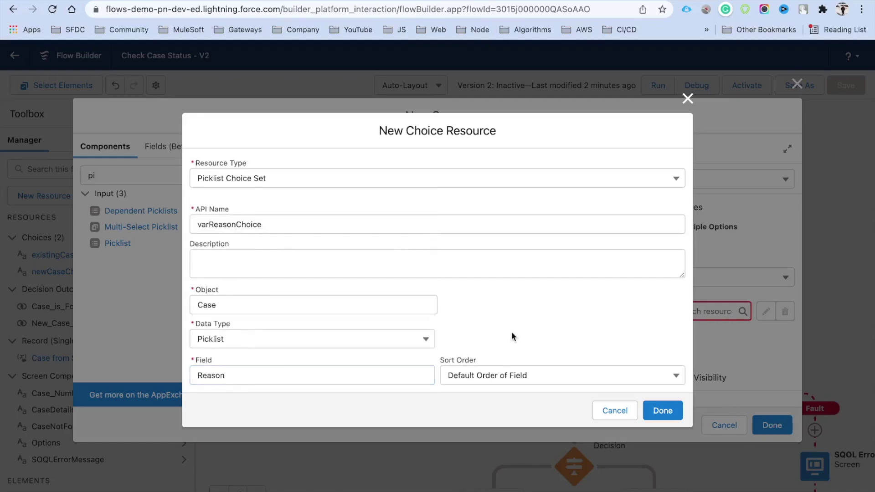
click(664, 411)
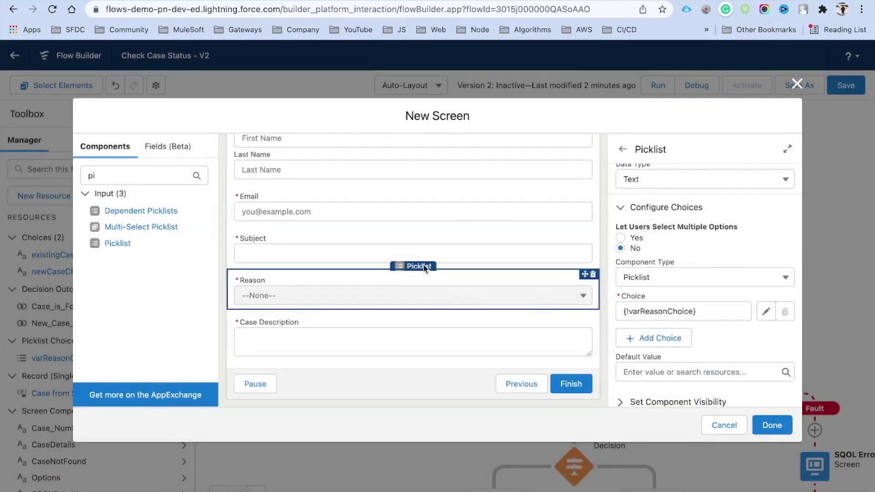
scroll(423, 264, up, 2)
click(785, 425)
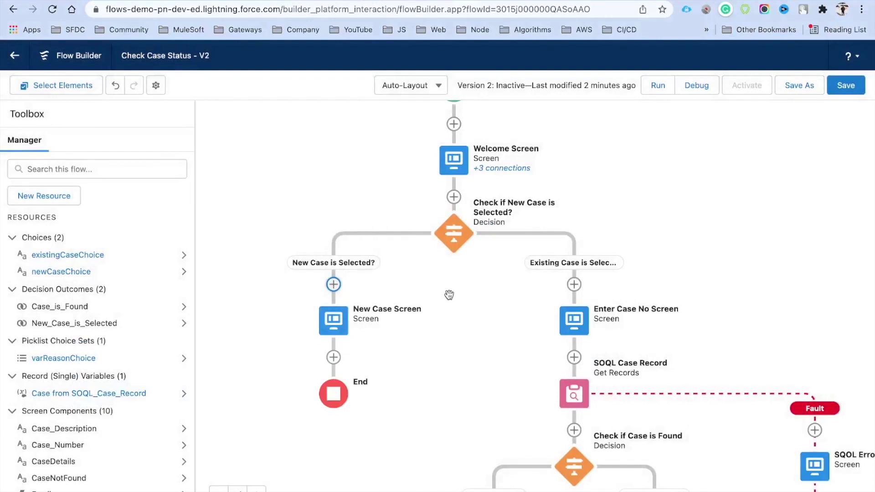
Add a Get Records step labelled SOQL Existing Contact Record after New Case Screen.
scroll(449, 282, down, 2)
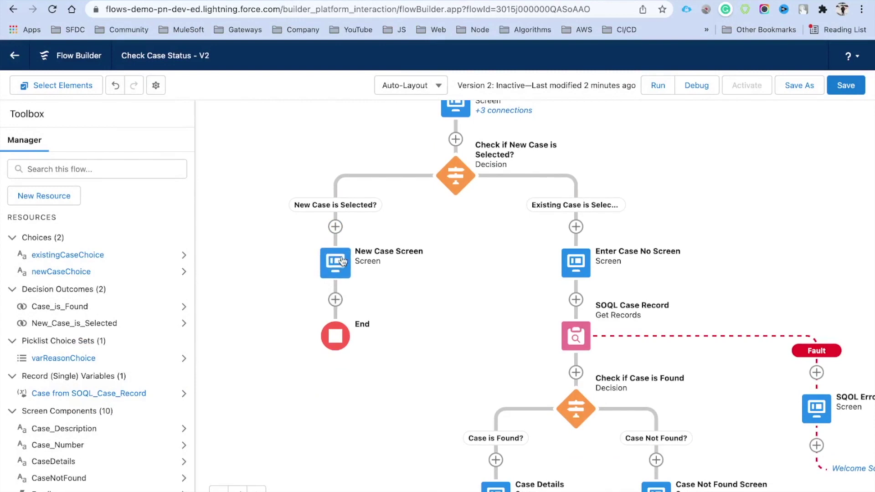
click(336, 300)
scroll(338, 404, down, 5)
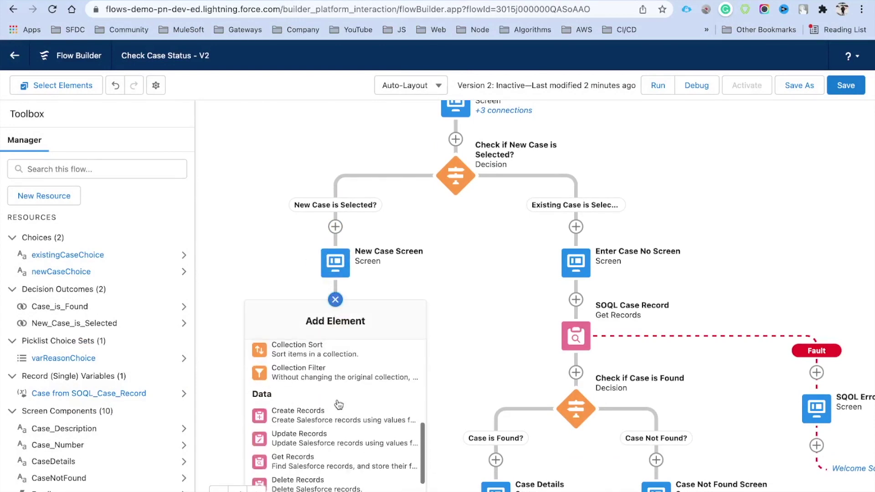
click(292, 437)
text(SOQL Existing Contact Record)
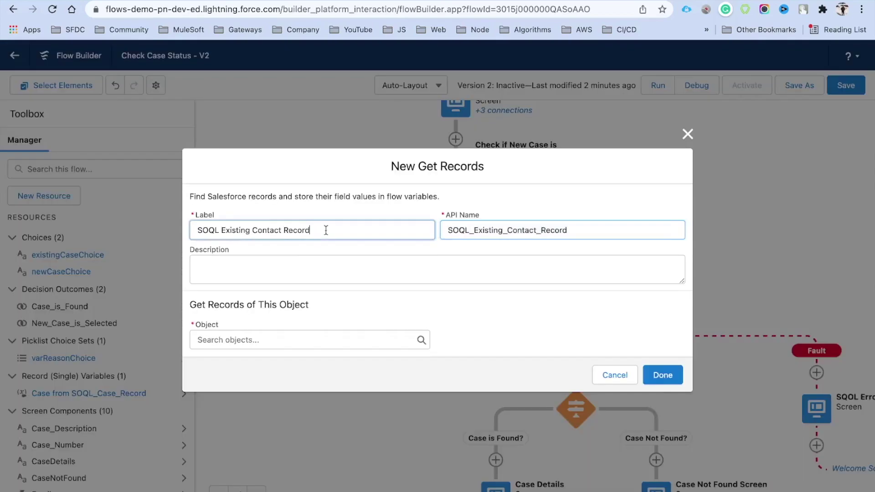
drag(326, 230, 182, 236)
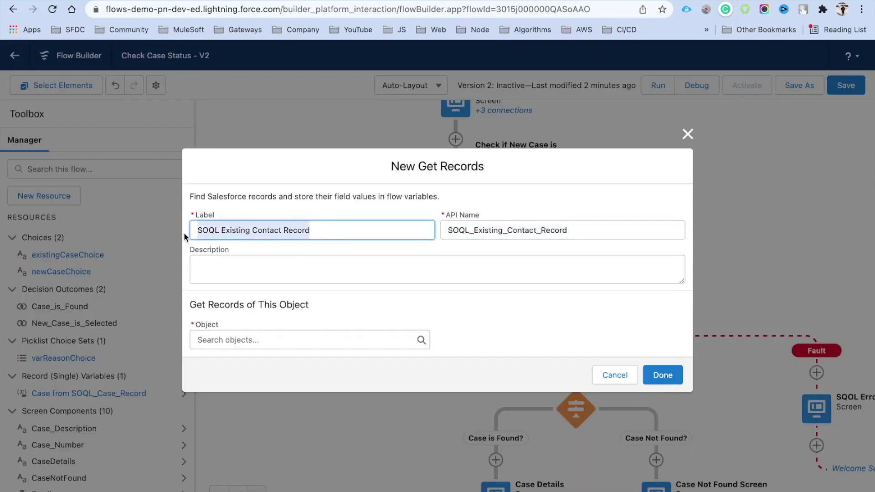
Look up Contact records filtered by Email Equals {!Email.Value}.
click(238, 337)
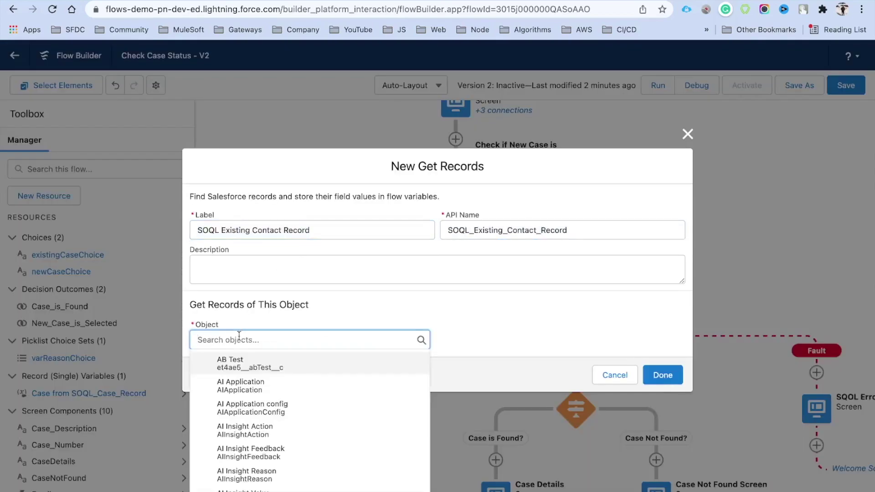
text(Contact)
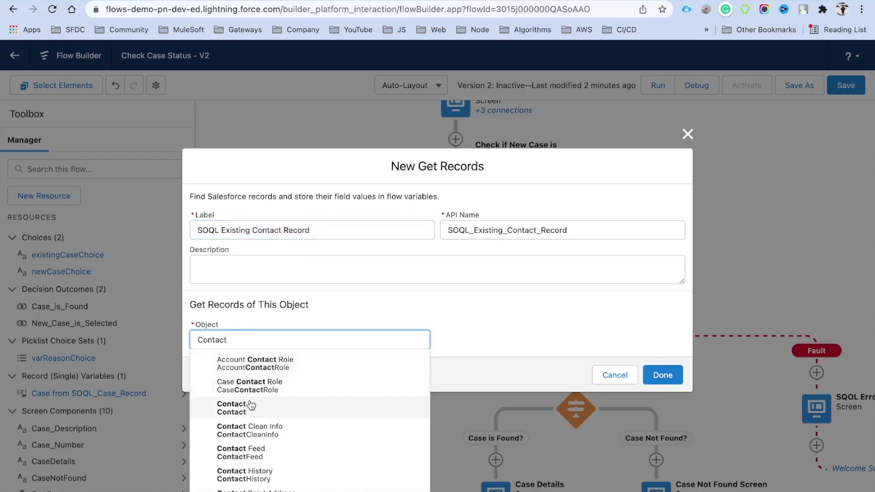
click(228, 402)
click(275, 363)
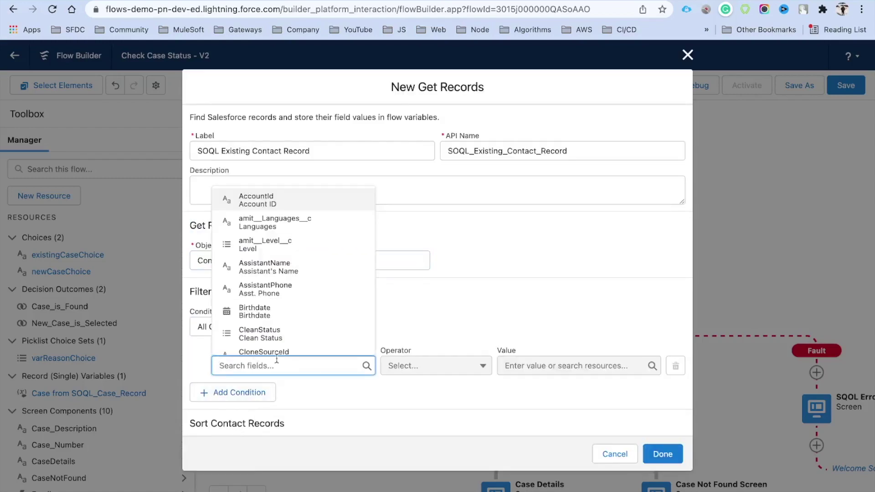
text(Email)
click(274, 223)
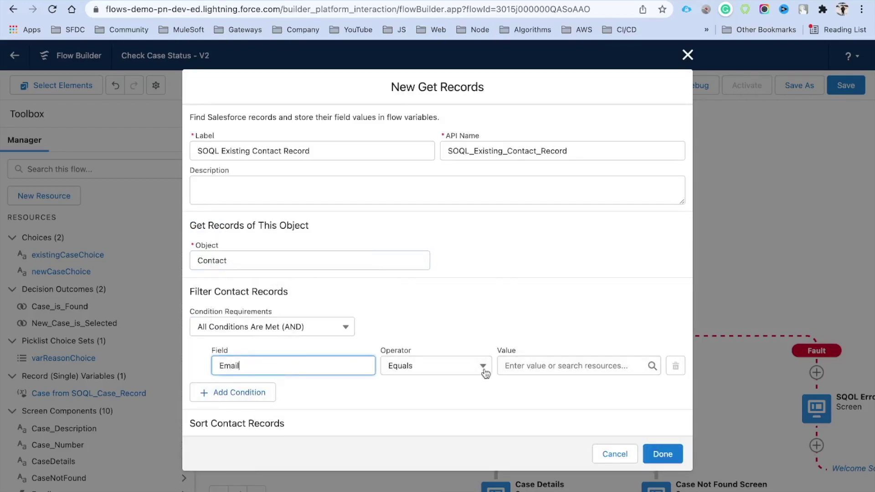
click(526, 370)
text(Ema)
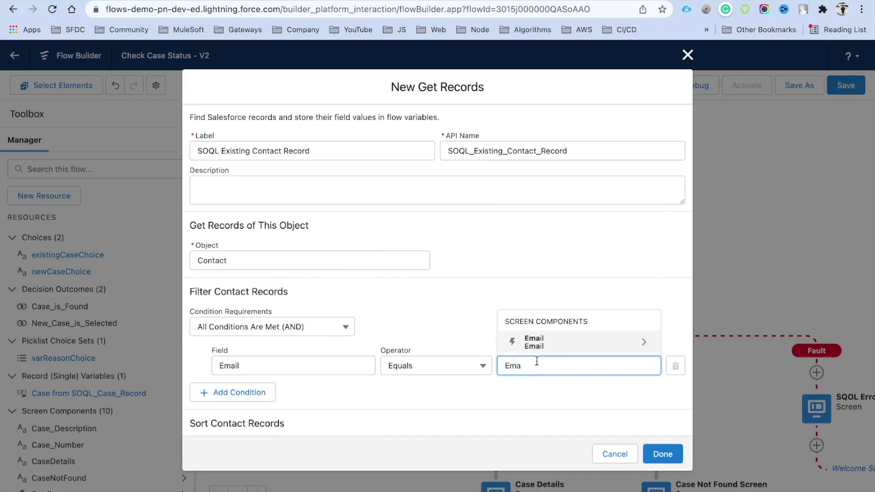
click(540, 343)
text(Va)
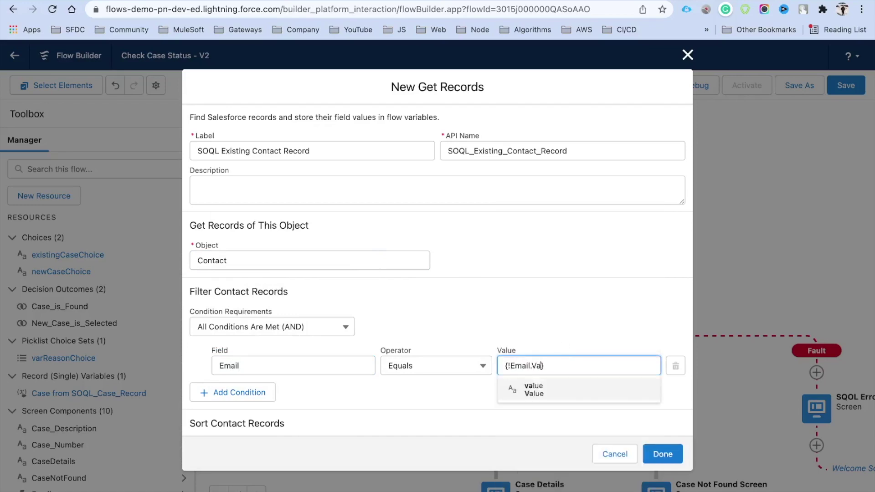
click(548, 385)
Store only the first matching contact record and confirm the lookup step.
scroll(499, 299, down, 3)
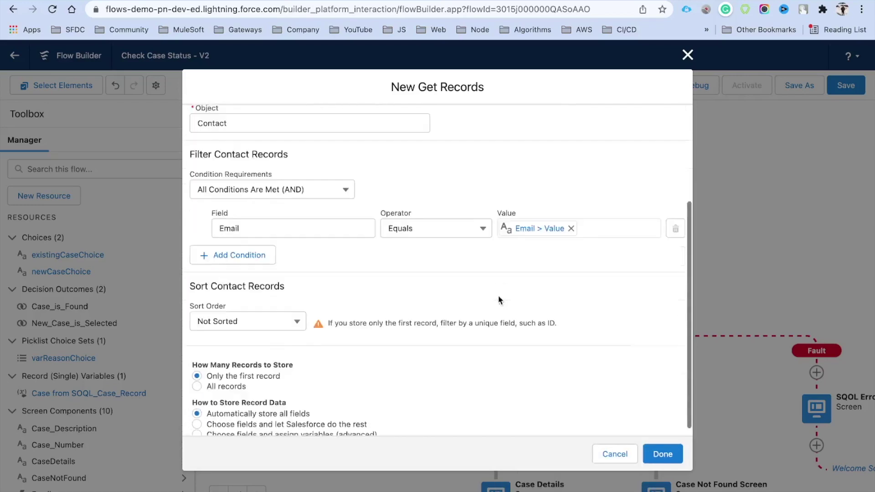
drag(209, 368, 305, 369)
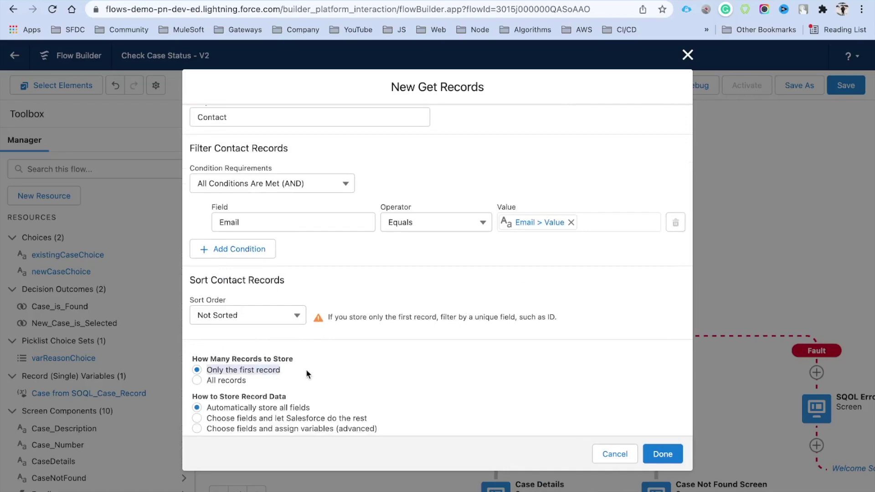
scroll(304, 370, down, 1)
click(660, 449)
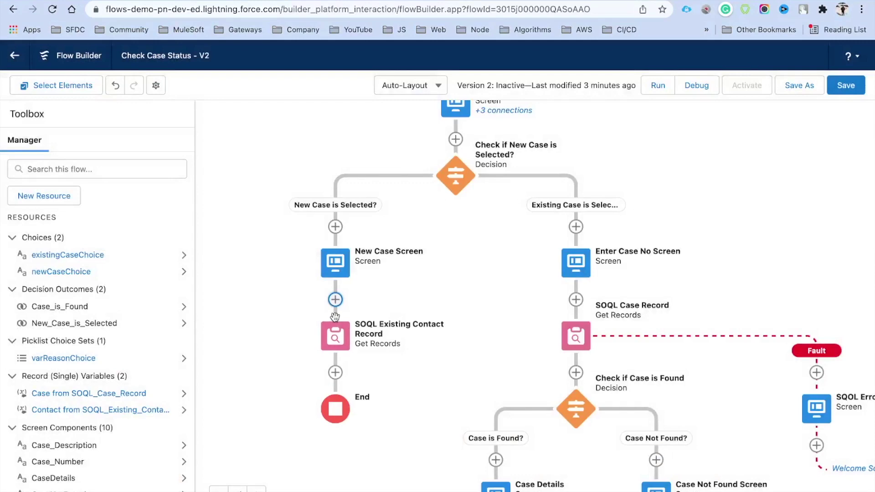
Add decision 'Check if Contact is found?' with outcome 'Contact is found?' after the lookup.
drag(509, 352, 520, 250)
click(342, 278)
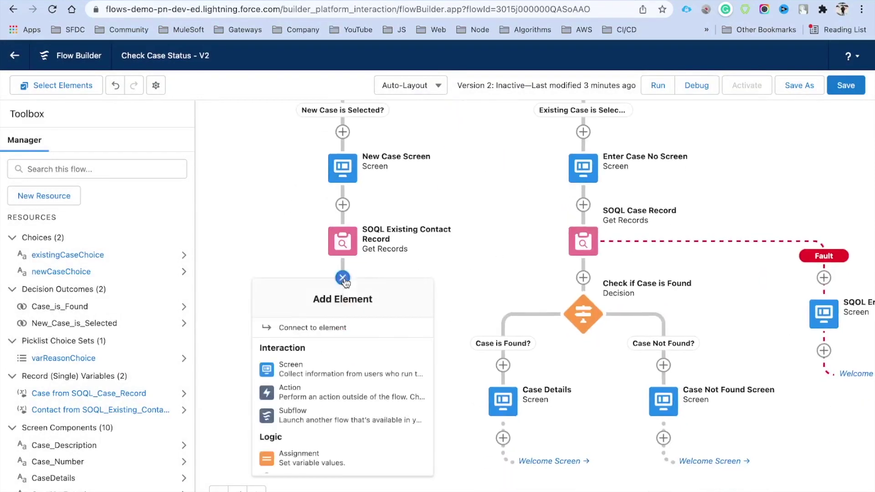
scroll(348, 395, down, 3)
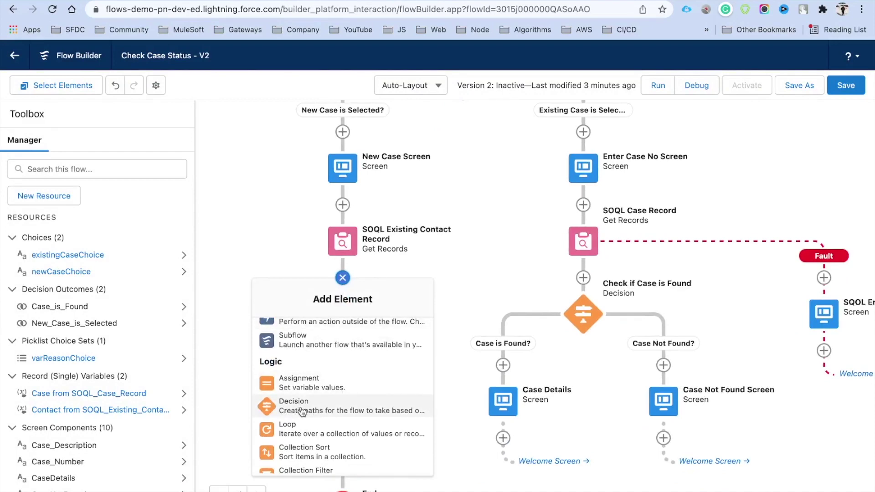
click(317, 411)
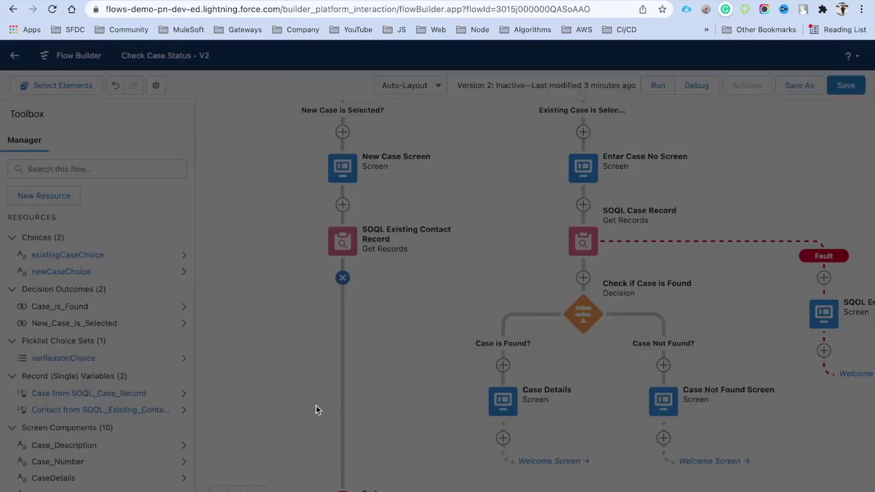
text(Check if Contact is found?)
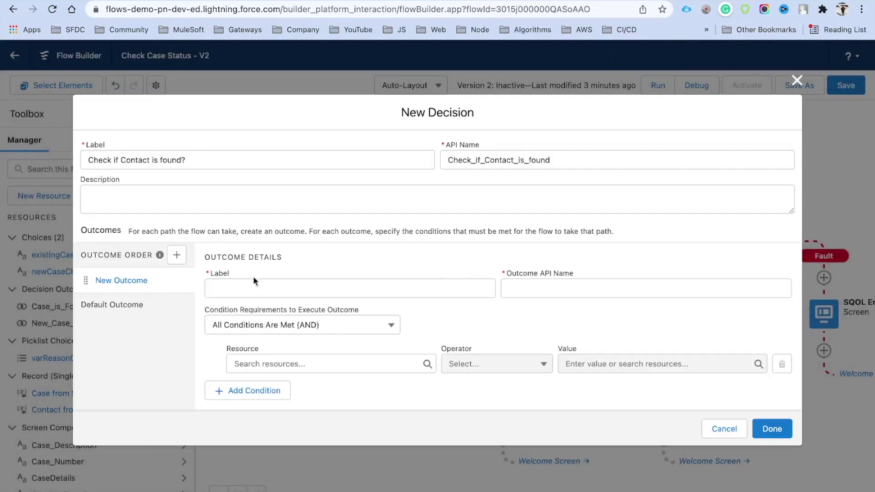
click(265, 290)
text(Contact is found?)
click(333, 261)
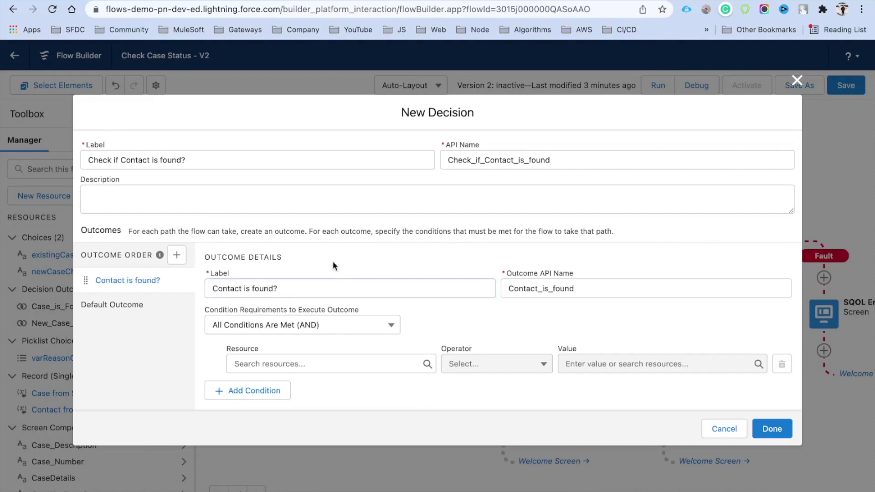
Set the outcome condition: contact record Is Null equals {!$GlobalConstant.False}, then save.
click(313, 364)
scroll(341, 275, down, 5)
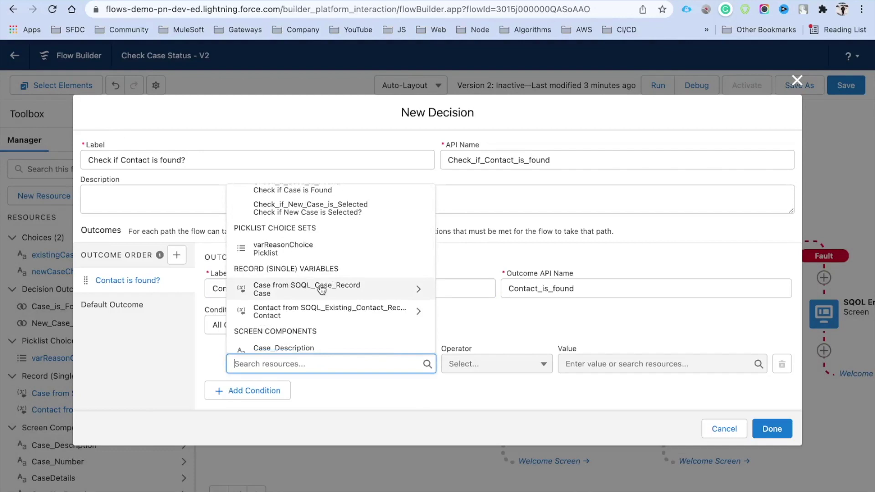
scroll(319, 317, down, 1)
click(322, 309)
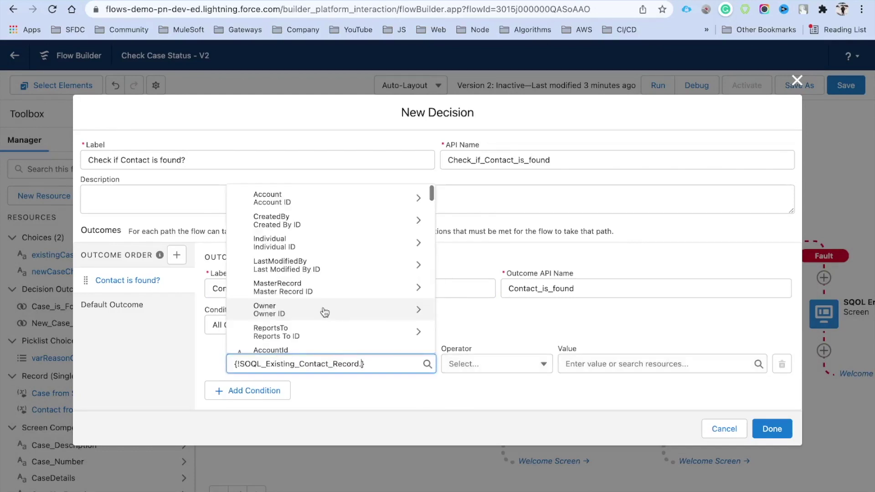
click(484, 373)
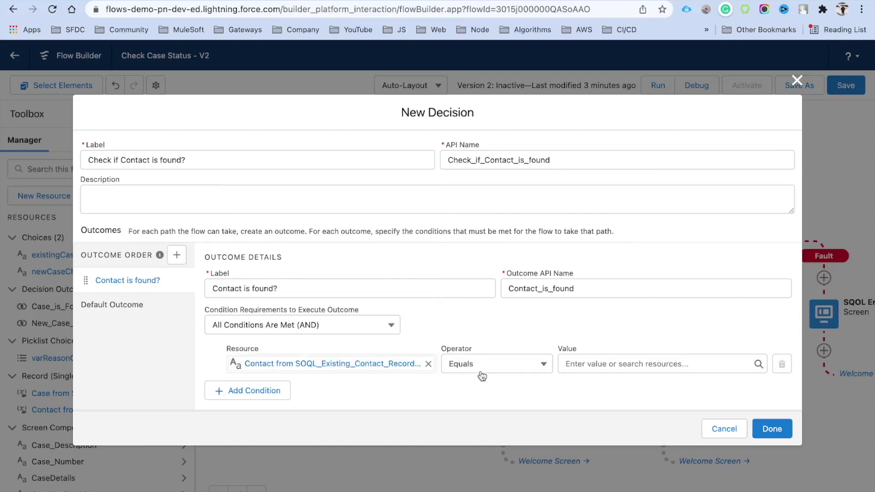
click(485, 372)
click(483, 479)
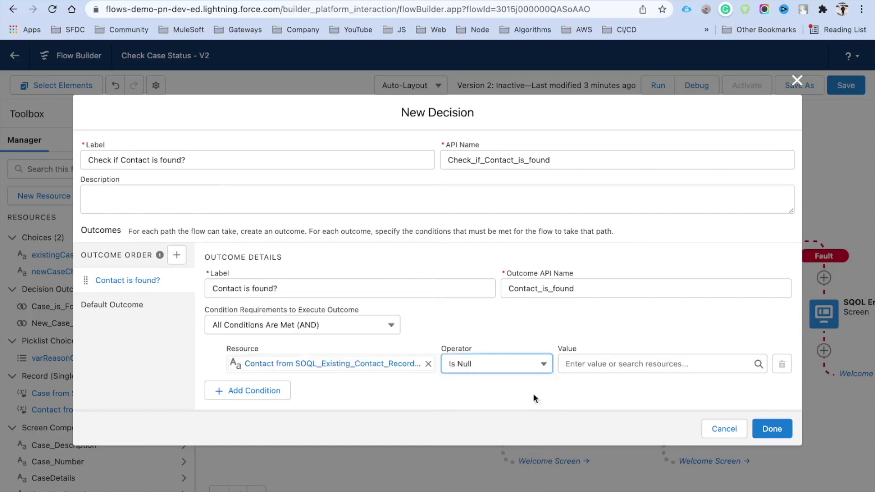
click(602, 373)
text(Fal)
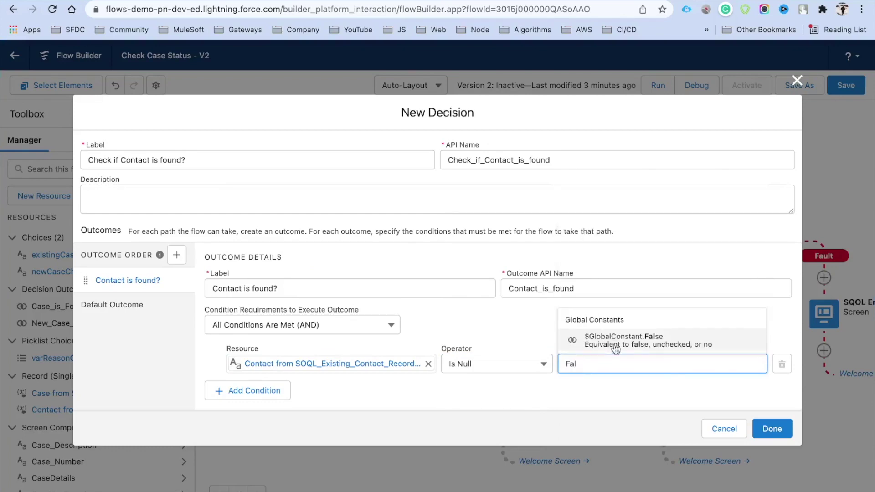
click(615, 346)
click(771, 428)
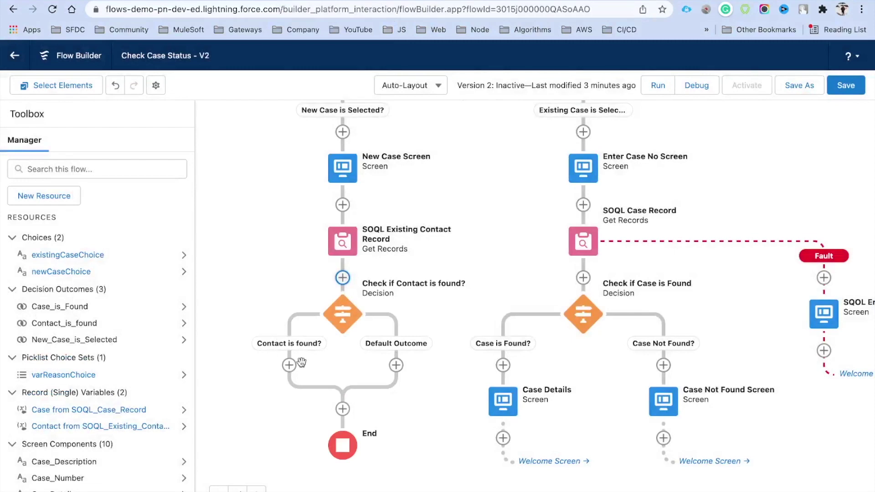
Start a new element on the Default Outcome path and scroll toward the Data section.
scroll(296, 346, down, 1)
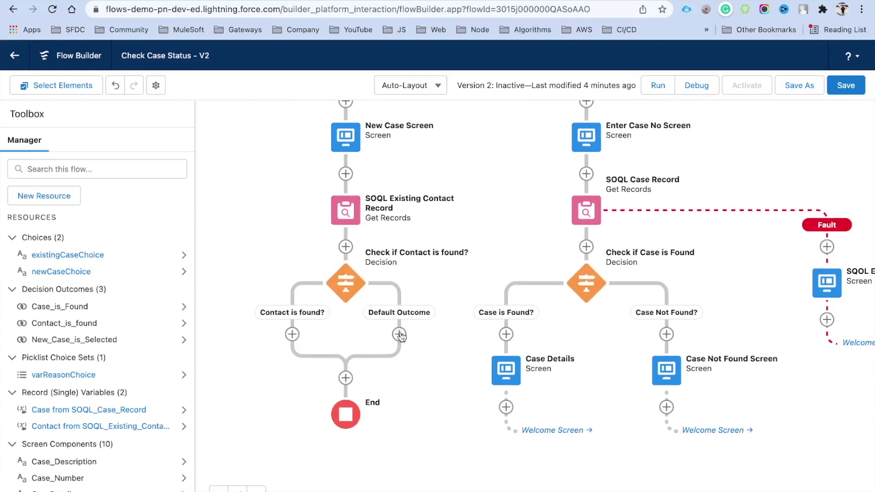
click(399, 335)
scroll(422, 425, down, 1)
scroll(422, 426, down, 5)
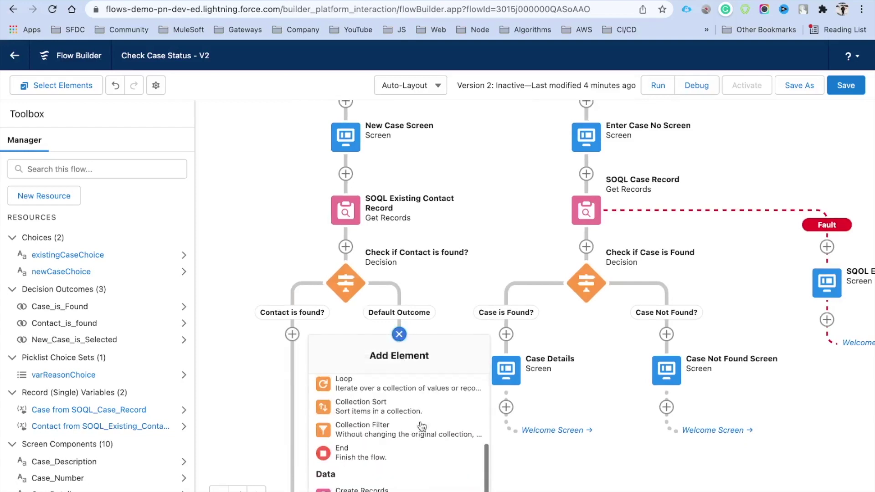
scroll(422, 426, down, 1)
Add a Create Records element labelled 'Create Contact Record' that creates a Contact from separate resources.
click(368, 445)
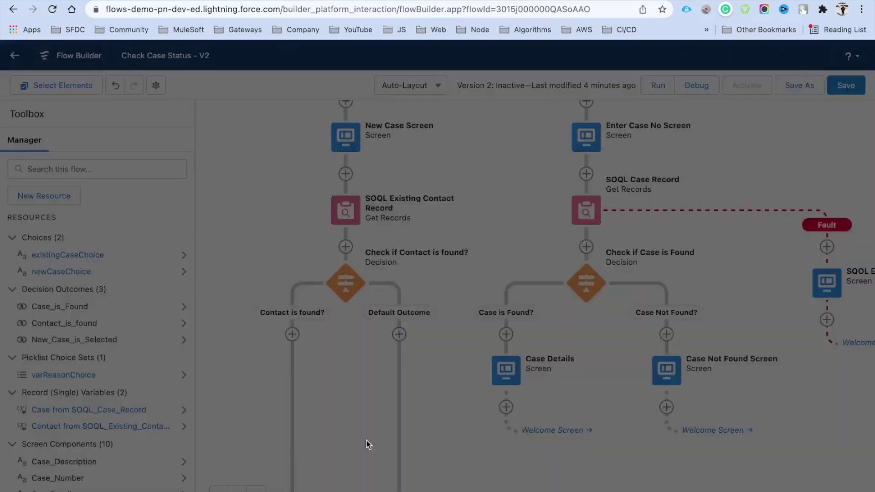
text(Create Contact Record)
key(Tab)
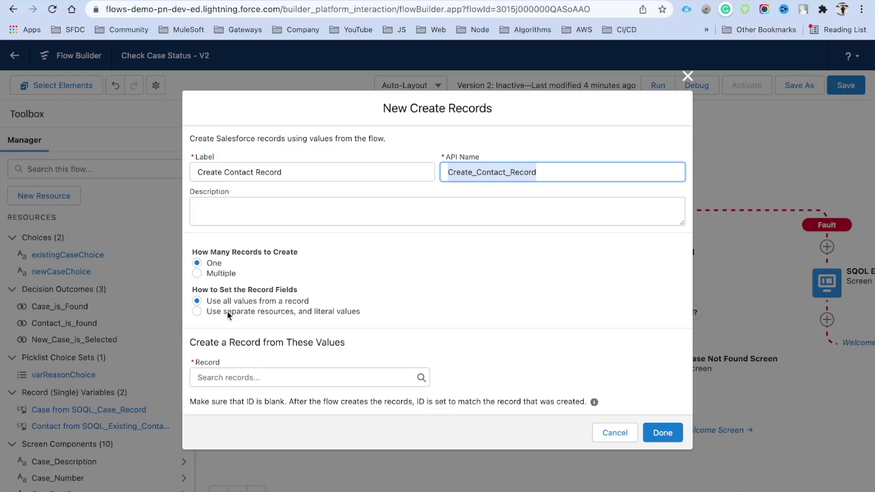
click(236, 310)
click(238, 384)
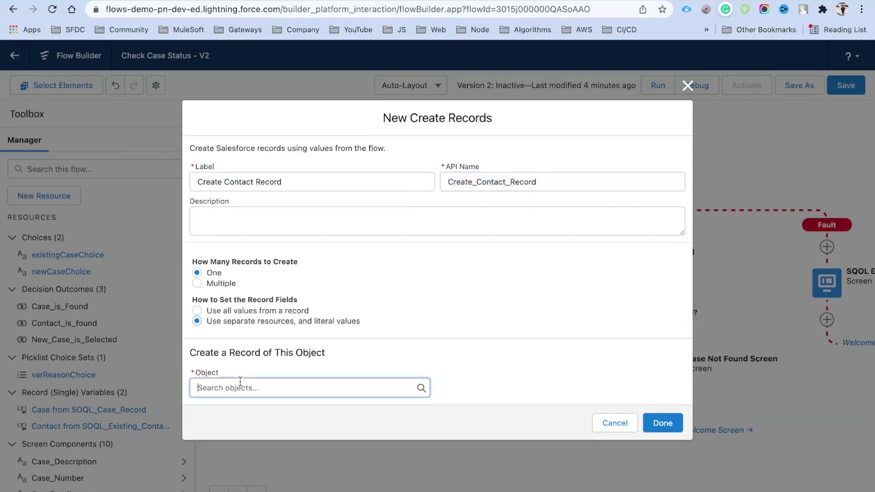
text(Contact)
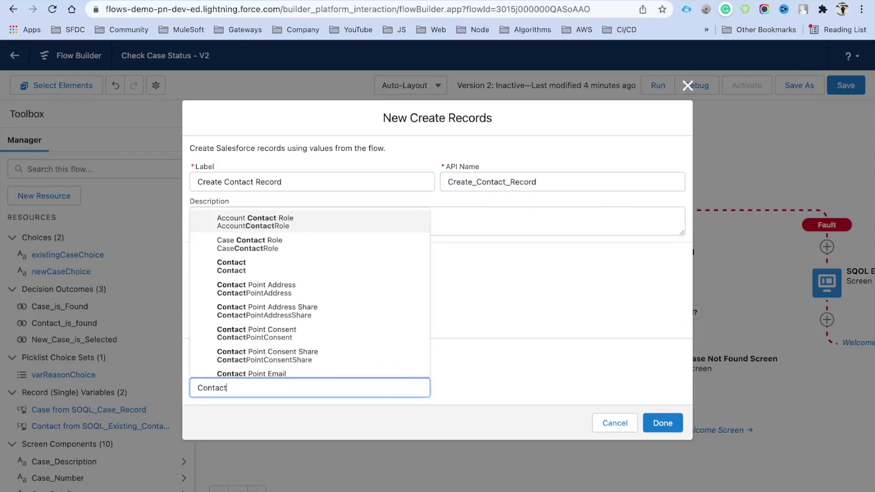
click(269, 277)
Add FirstName and LastName field rows to the Contact record.
scroll(389, 358, down, 2)
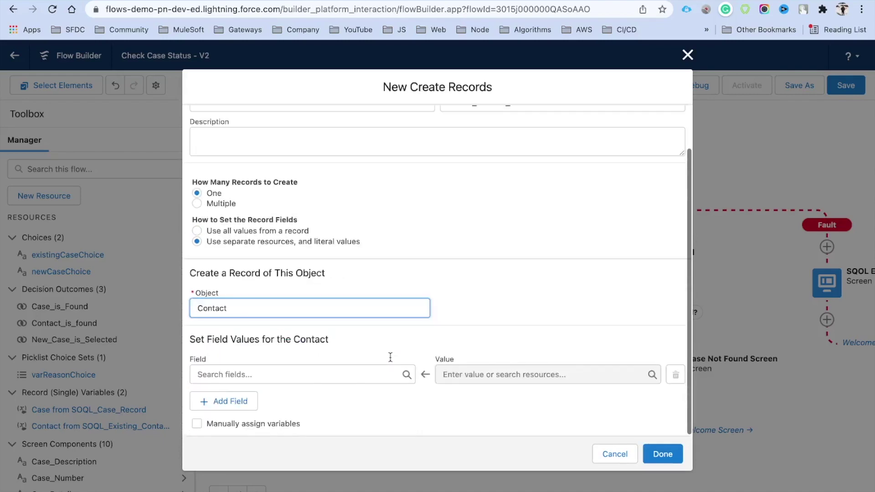
click(297, 375)
text(FirstName)
click(295, 351)
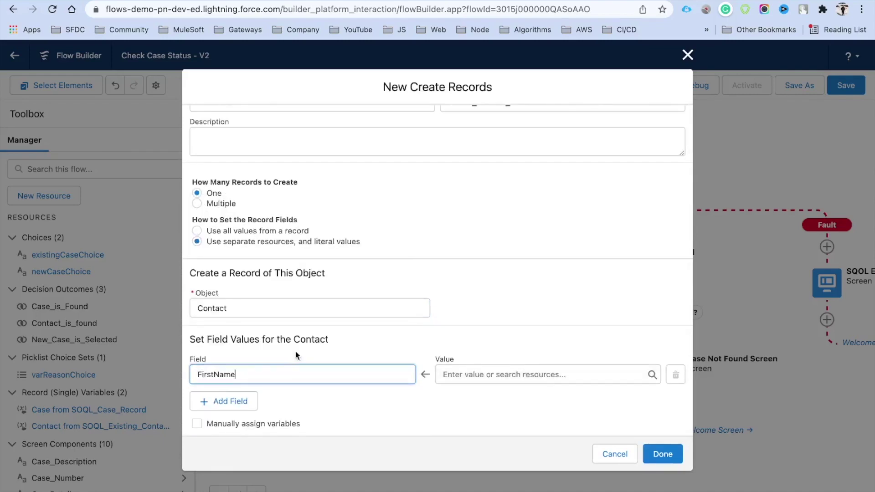
click(242, 400)
click(256, 405)
text(Las)
click(256, 389)
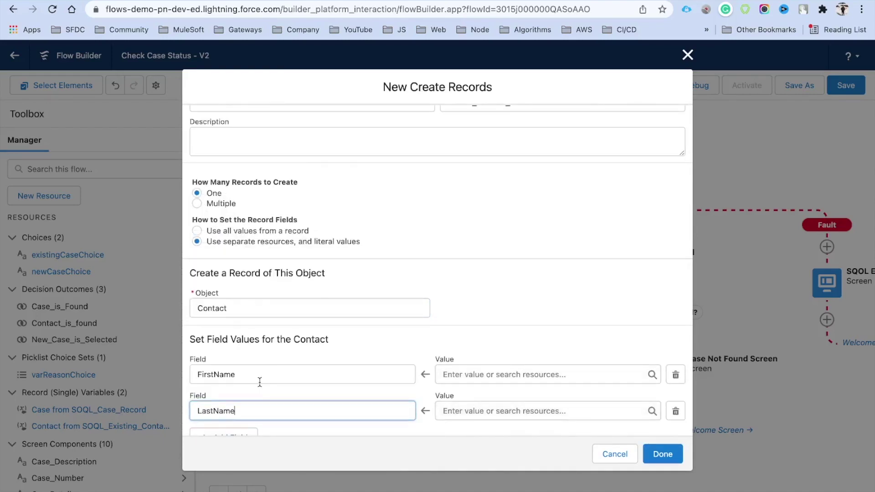
Add a third field row for Email.
scroll(256, 382, down, 1)
click(237, 398)
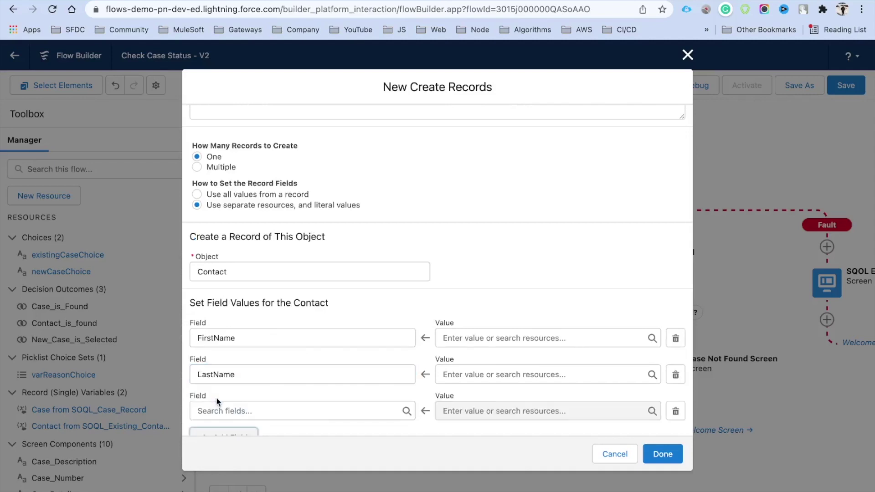
click(241, 418)
text(Ema)
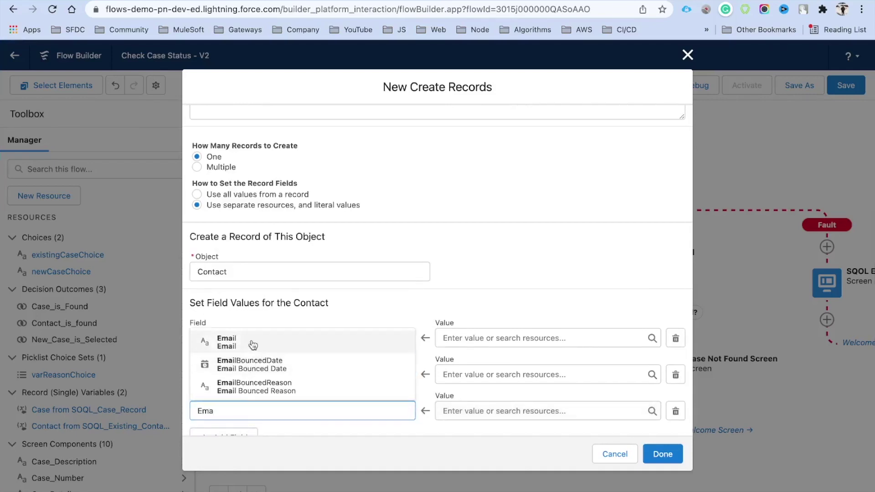
click(254, 342)
scroll(520, 305, down, 1)
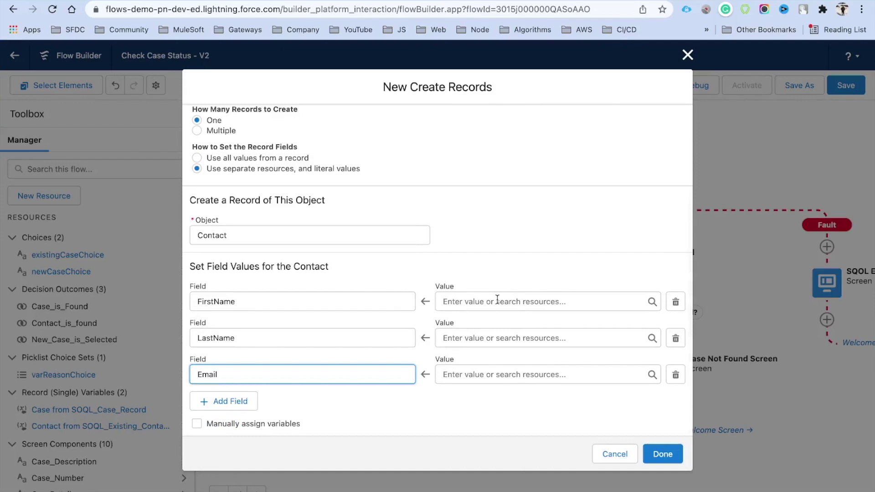
click(497, 299)
Map FirstName to {!FullName.firstName} and LastName to {!FullName.lastName}.
text(fi)
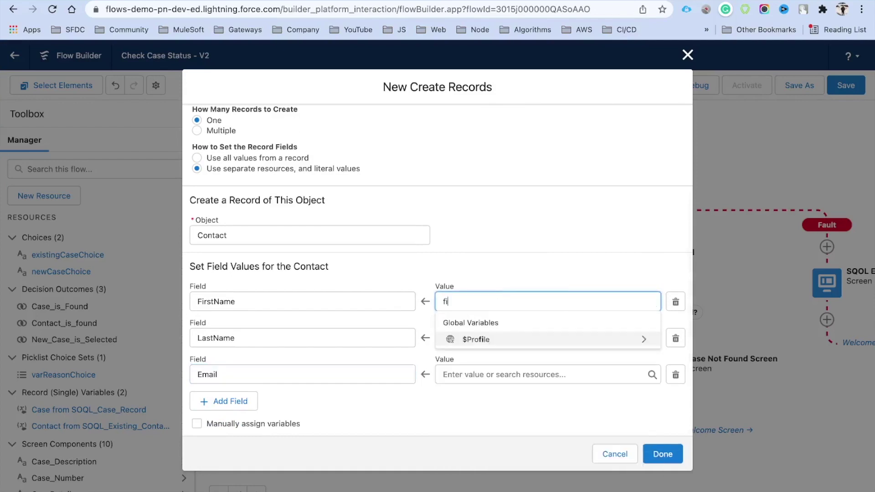
key(BackSpace)
key(BackSpace)
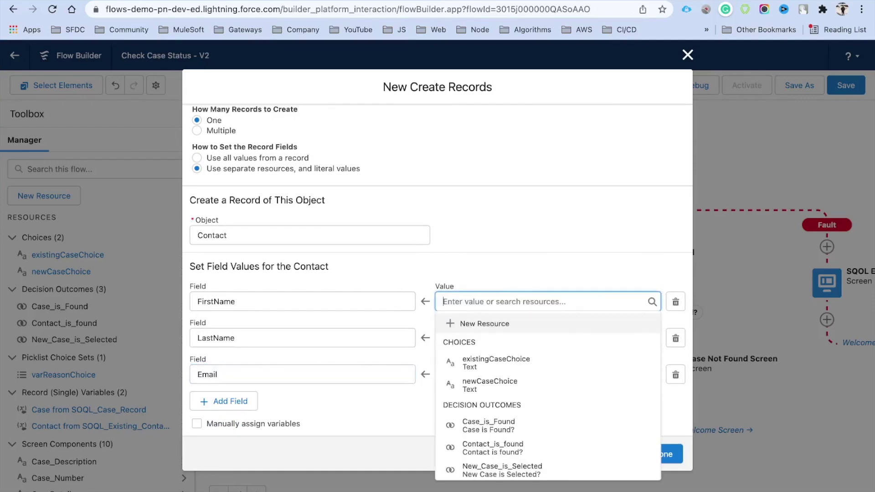
text(Na)
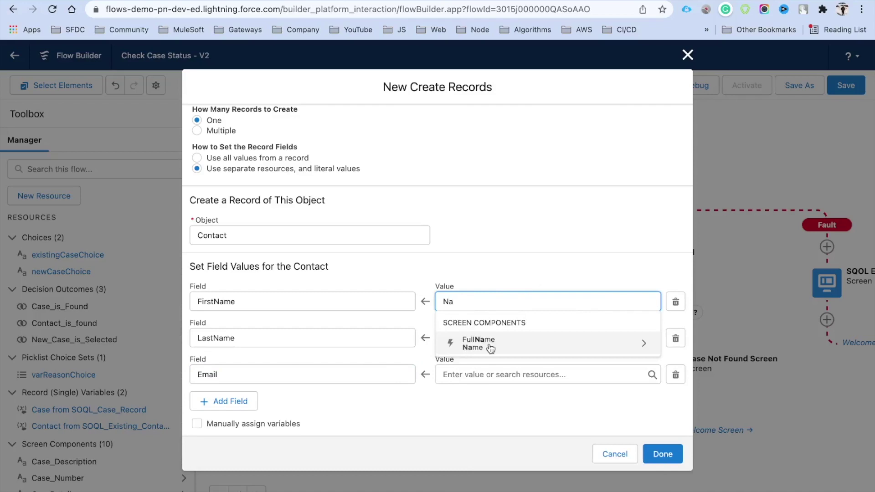
click(490, 348)
text(fi)
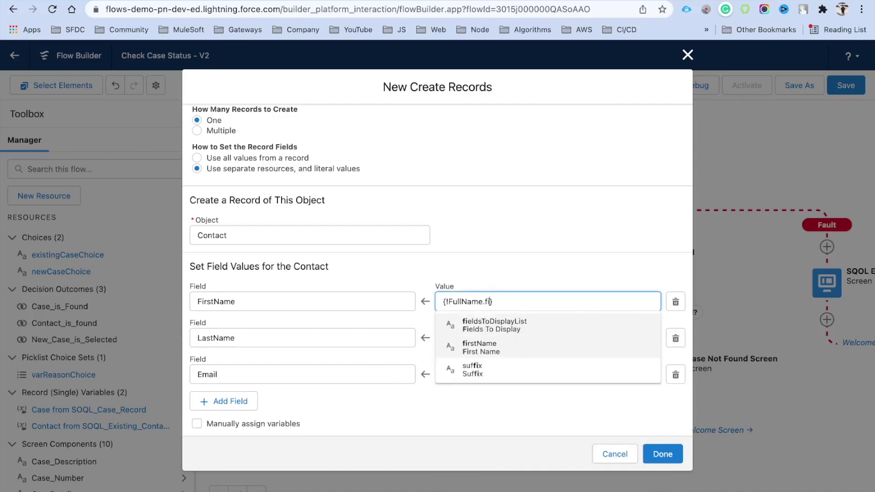
click(501, 348)
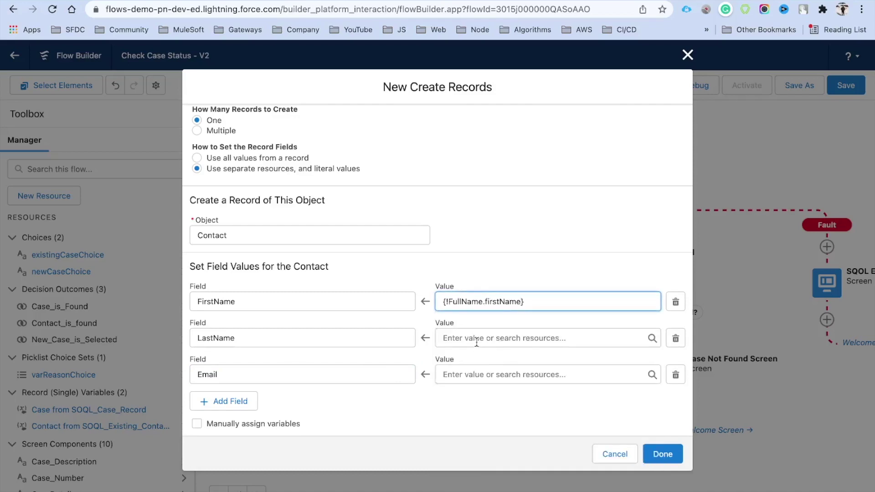
click(476, 340)
text(ful)
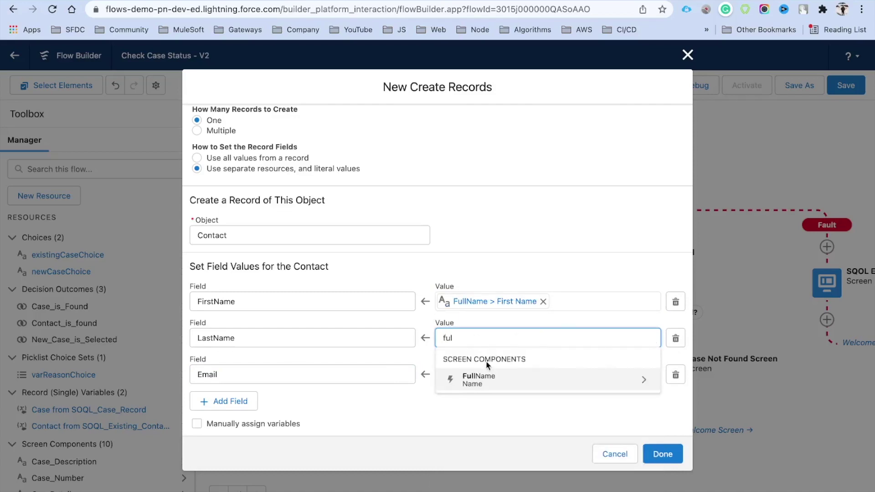
click(487, 380)
text(las)
click(487, 367)
Map Email to {!Email.value} and confirm the Create Contact Record element.
click(472, 375)
text(em)
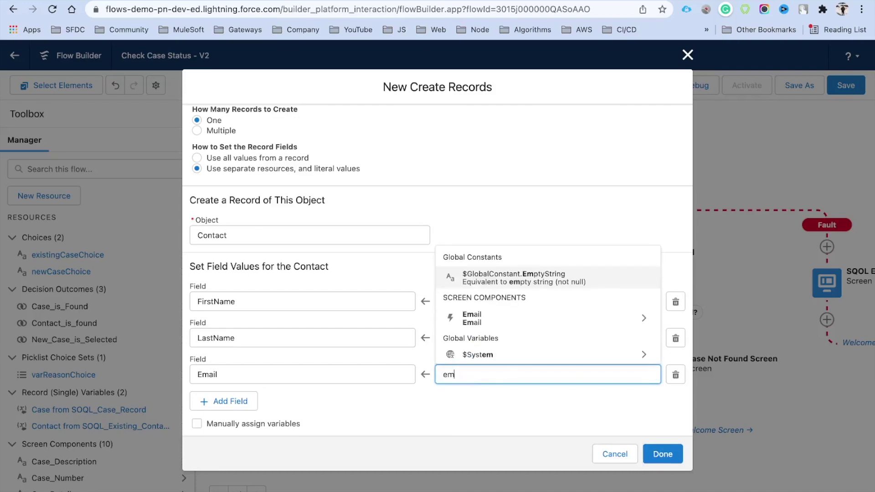
click(494, 321)
text(v)
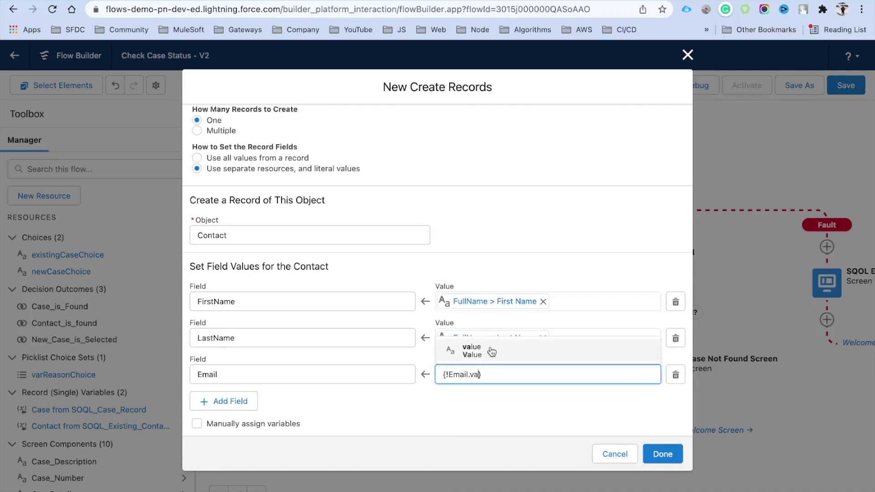
text(a)
click(491, 352)
click(475, 403)
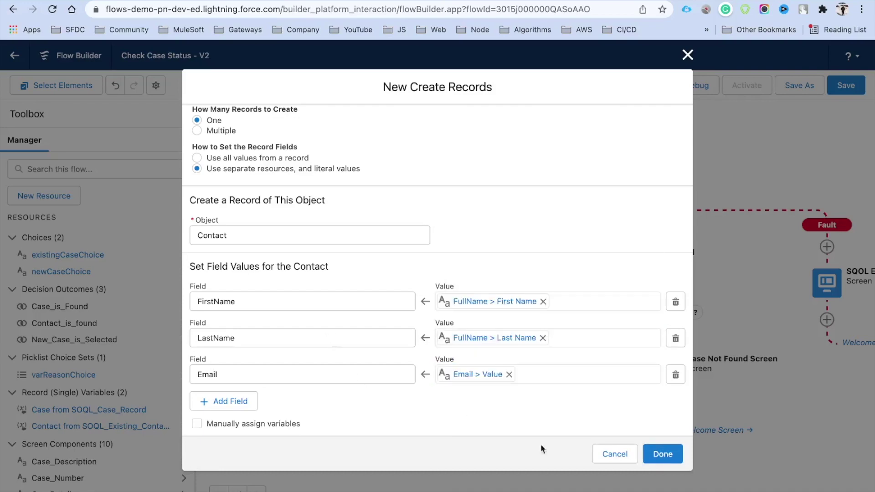
click(663, 453)
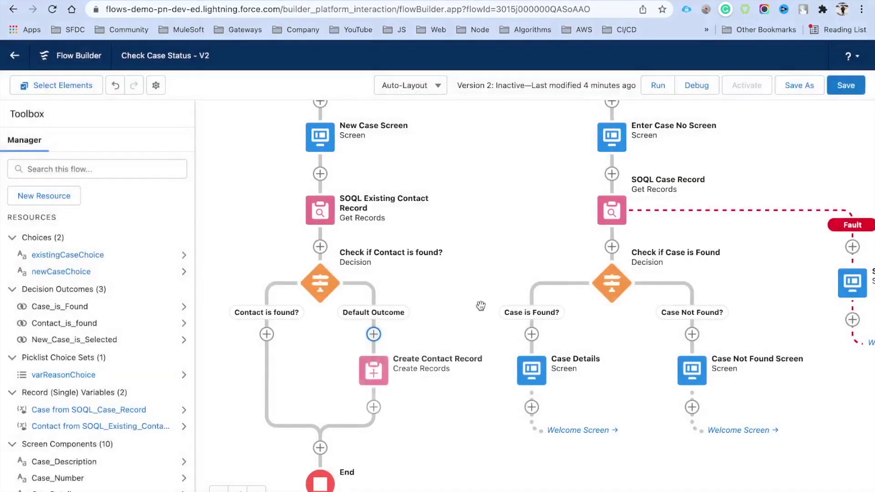
Save the flow and add a fault path to Create Contact Record.
drag(481, 306, 486, 250)
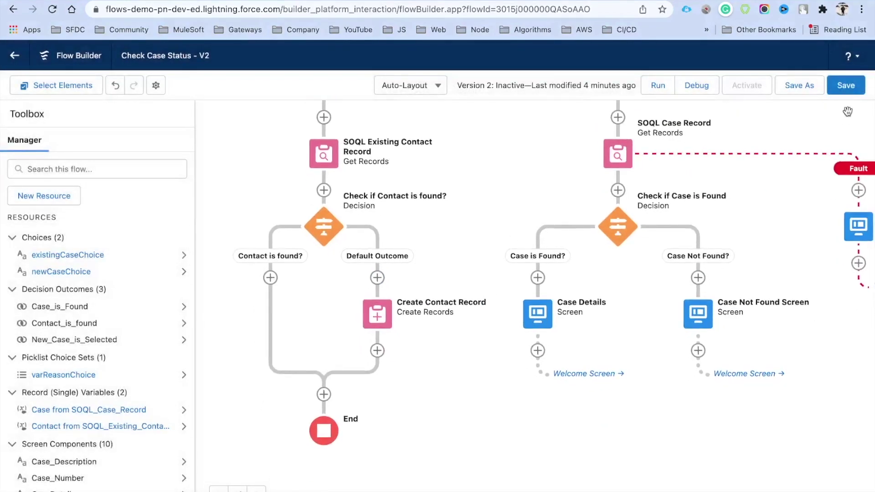
click(852, 87)
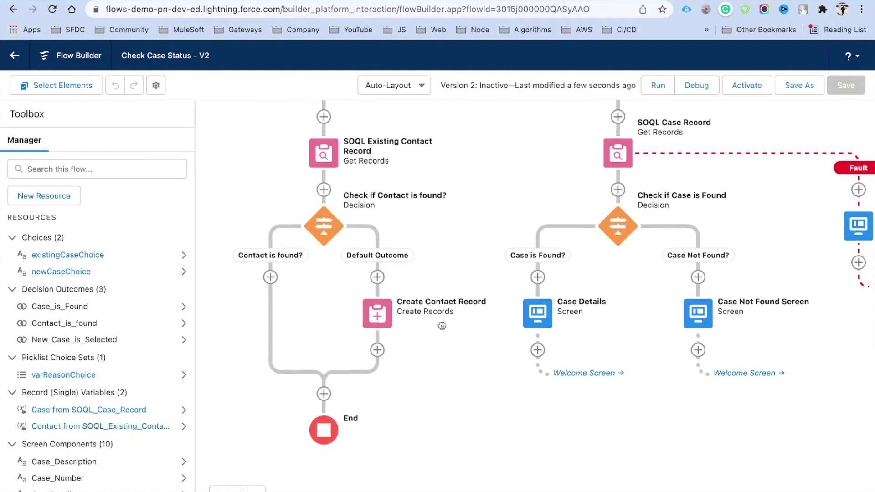
drag(442, 326, 445, 311)
click(380, 298)
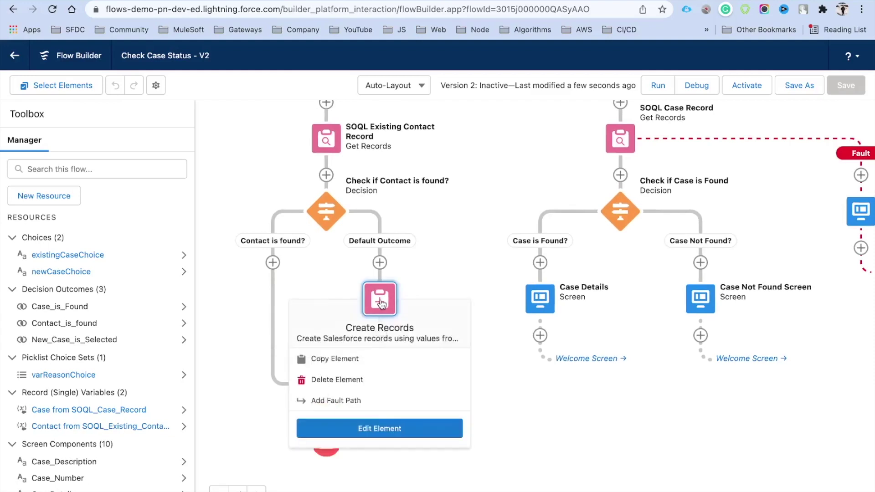
click(357, 409)
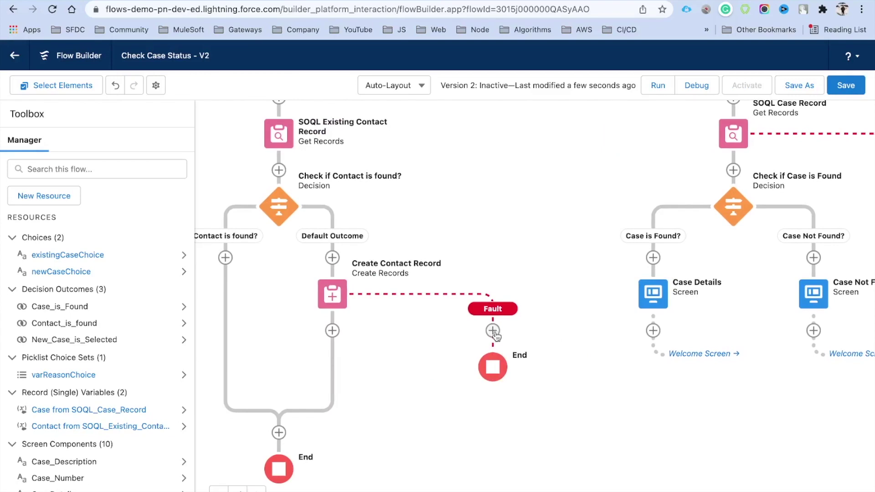
Add a new Screen element on the fault path.
click(494, 334)
click(468, 424)
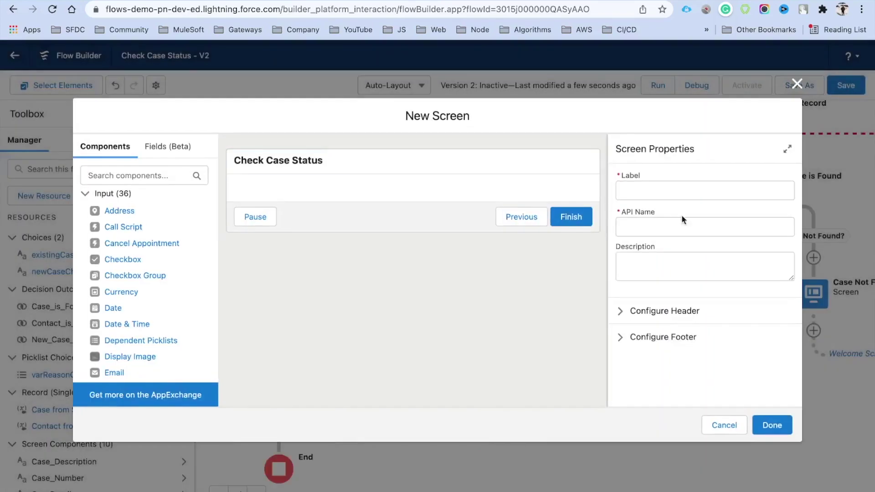
click(682, 192)
Label the screen ContactErrorScreen and place a Display Text component on it.
text(Co)
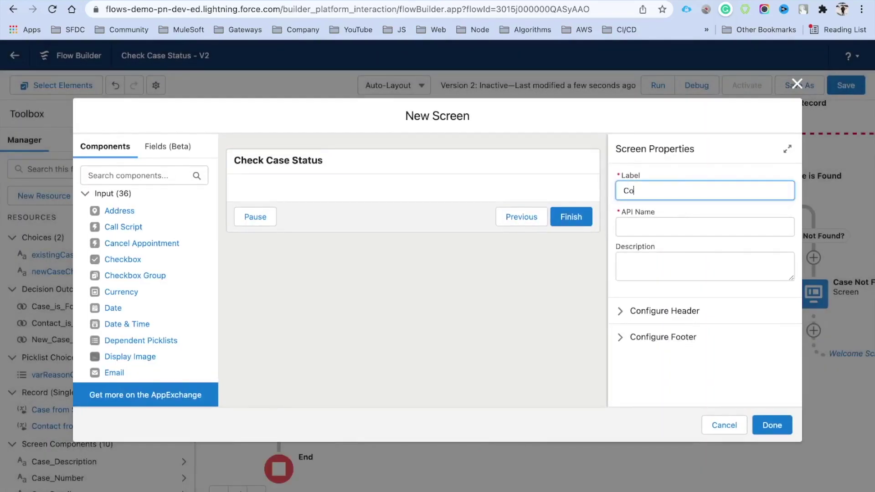
text(ntactErrorS)
text(creen)
click(136, 175)
text(di)
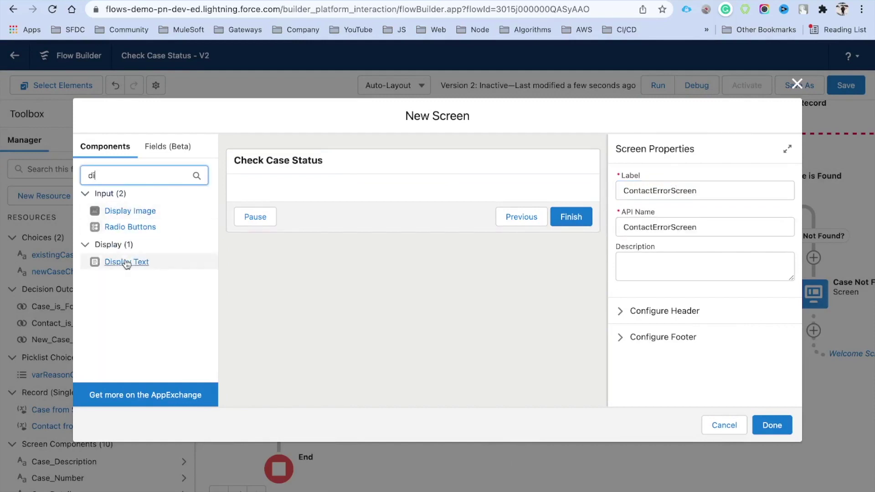
drag(124, 262, 304, 198)
Name the text ContactCreateError with the error message and {!$Flow.FaultMessage}, then save the screen.
click(678, 268)
text(C)
text(ontactCreateError)
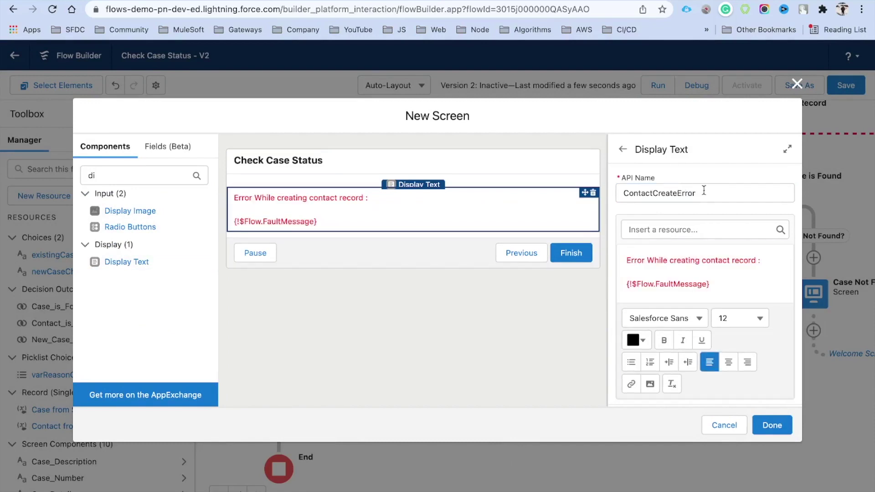
drag(701, 193, 611, 191)
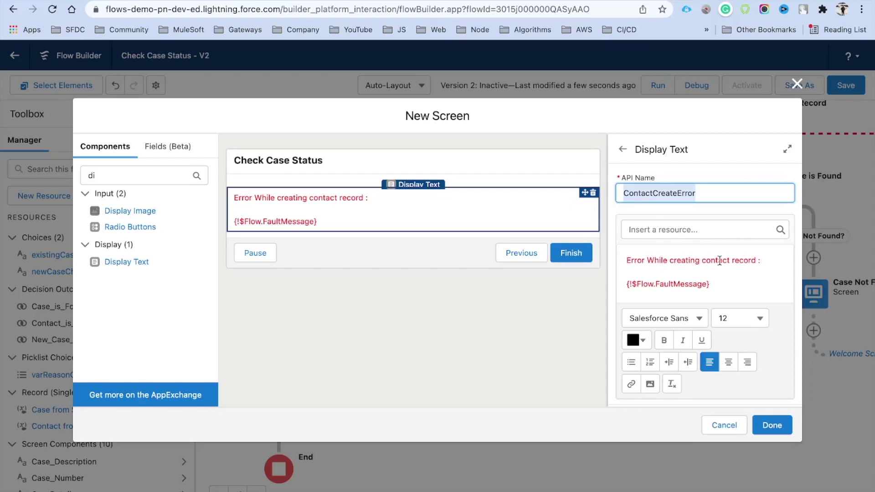
drag(708, 284, 611, 285)
click(656, 270)
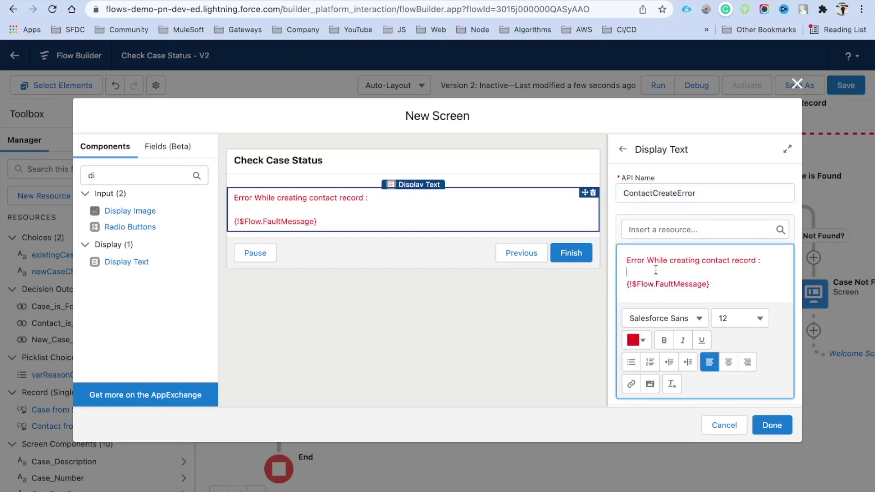
click(772, 428)
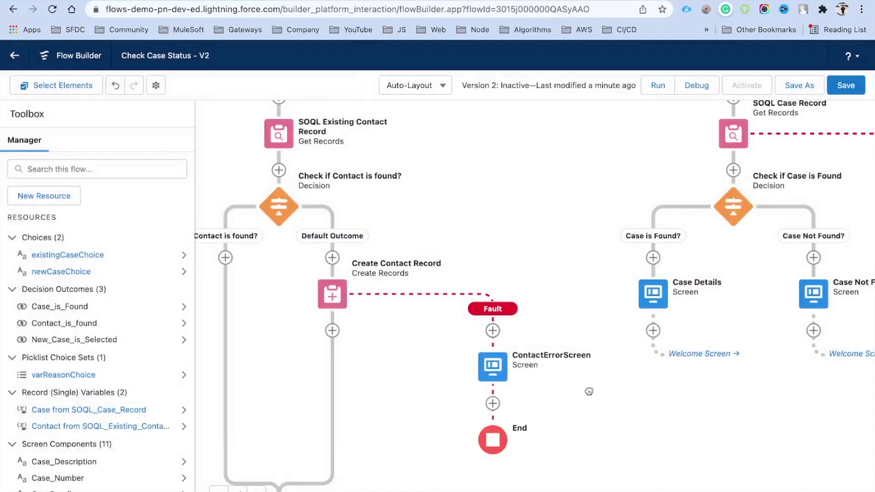
Open the Add Element list below Create Contact Record and scroll to the Data elements.
scroll(592, 374, down, 2)
scroll(612, 345, down, 1)
scroll(612, 344, left, 2)
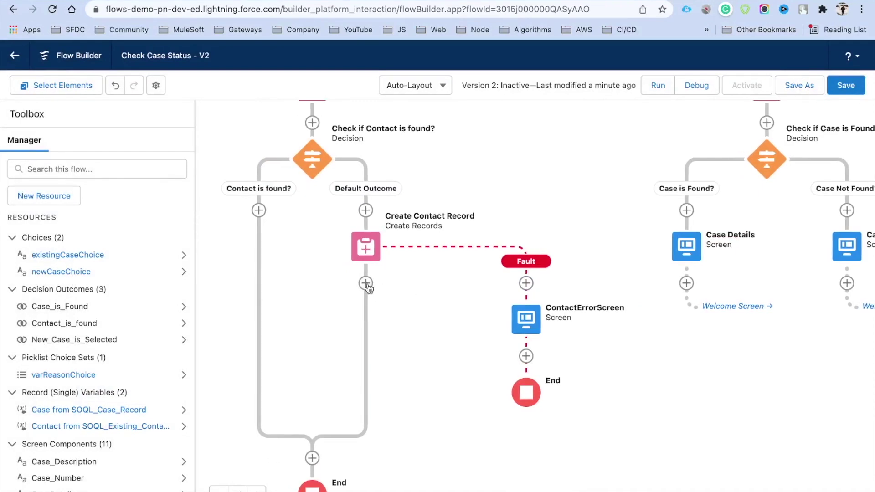
click(366, 283)
scroll(370, 387, down, 5)
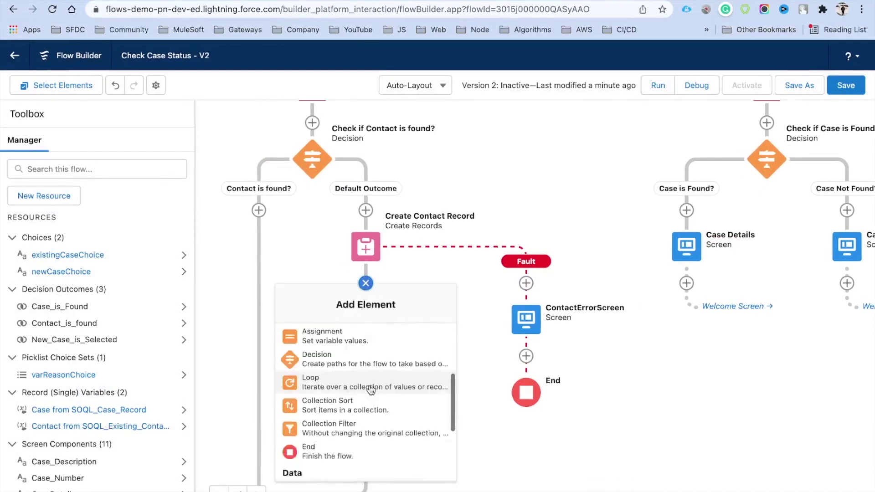
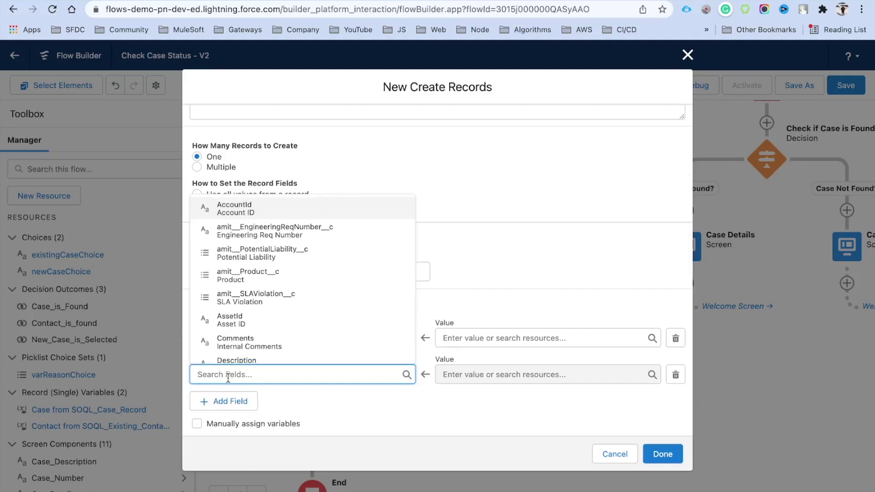
Add Subject, Description and Reason field rows to the Case creation.
text(Su)
click(235, 254)
click(223, 401)
text(De)
click(242, 365)
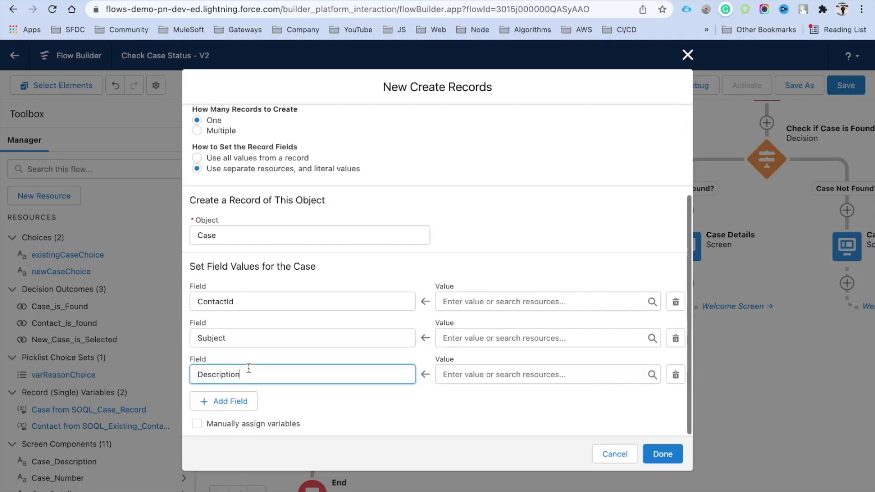
click(226, 401)
click(254, 410)
text(Rea)
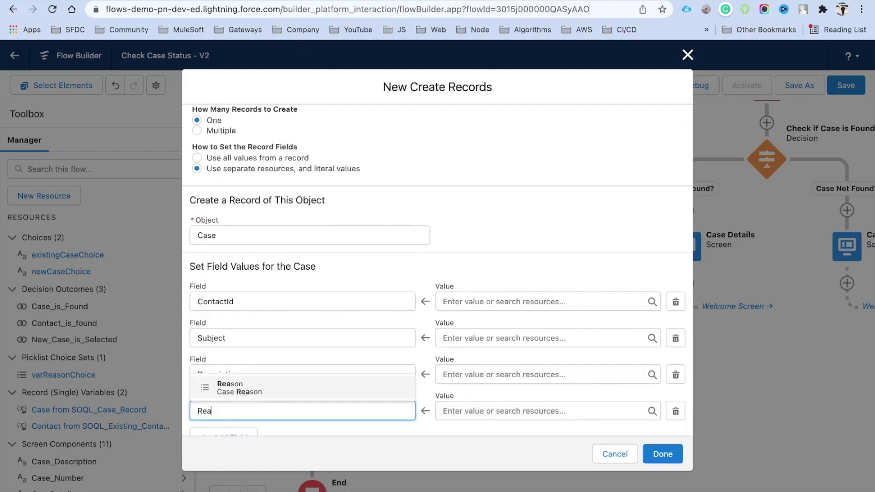
click(256, 391)
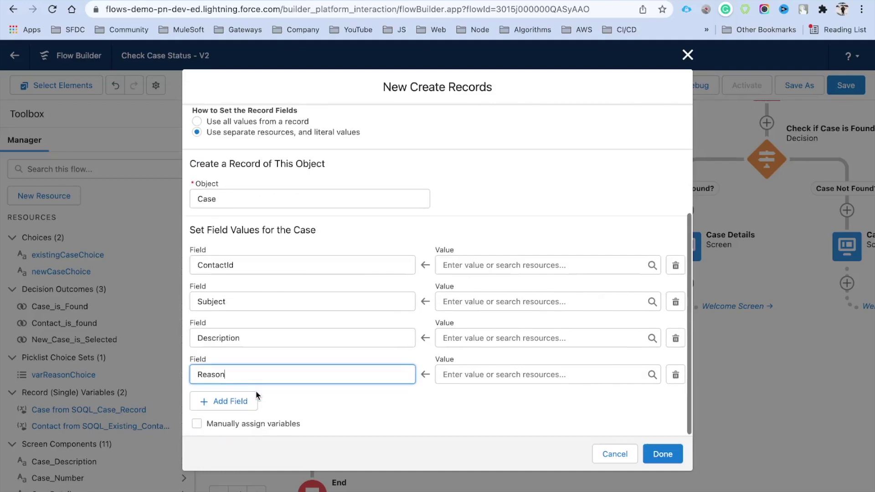
Add Status and Priority as the fifth and sixth Case field rows.
click(224, 408)
click(278, 372)
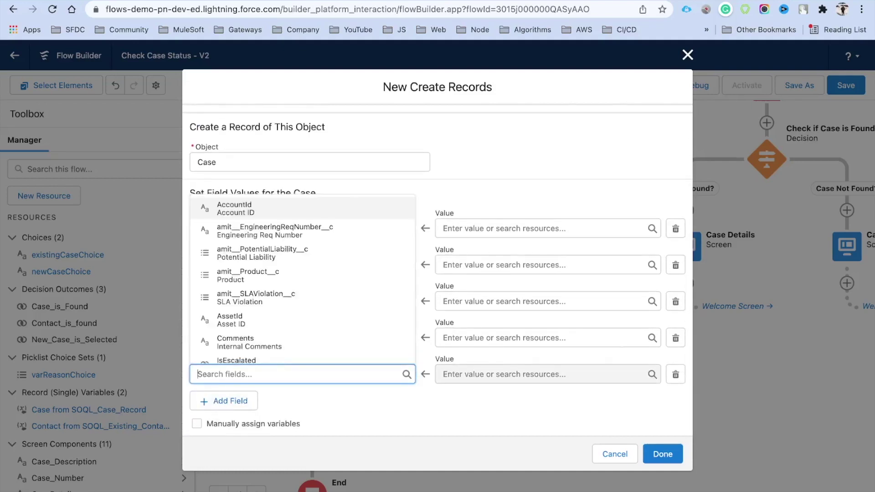
text(Sta)
click(256, 351)
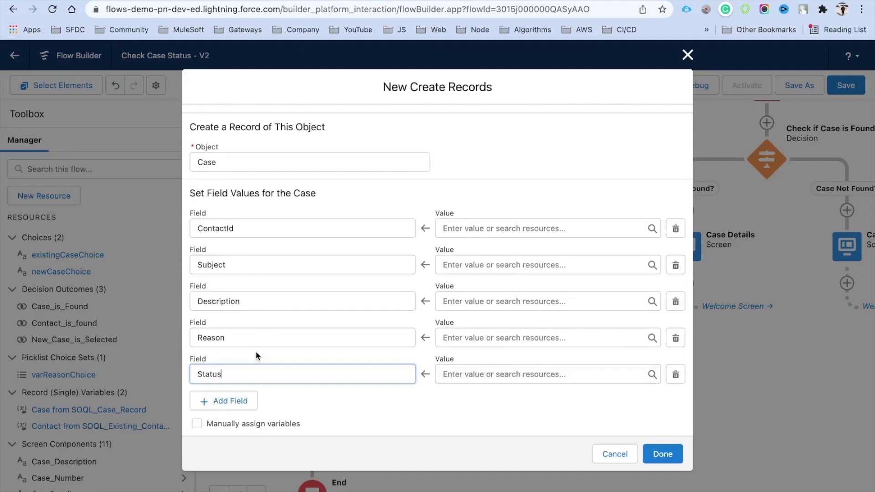
click(245, 400)
click(255, 404)
text(Pr)
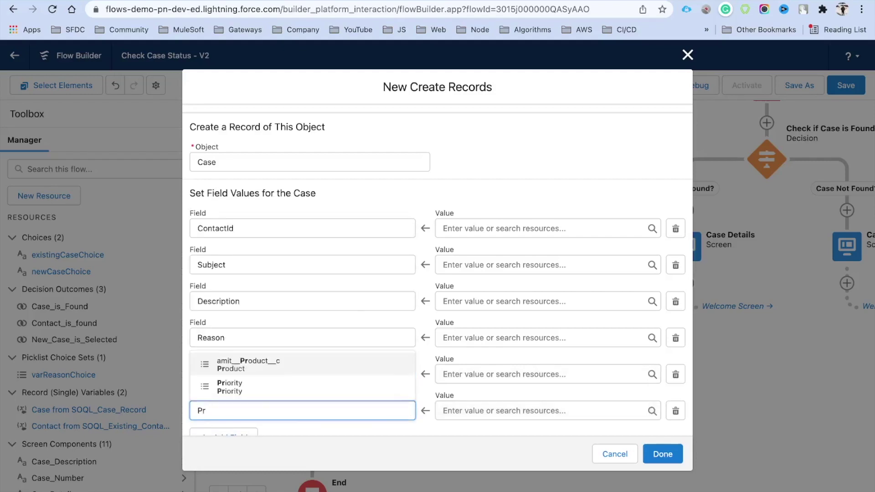
click(259, 387)
scroll(341, 426, down, 1)
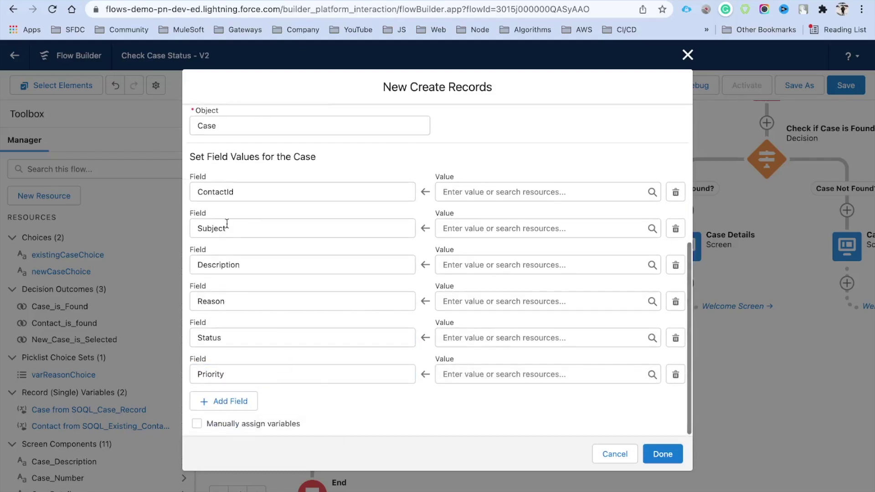
Map ContactId to Create_Contact_Record, Subject to the Subject input, Description to Case_Description.
click(498, 193)
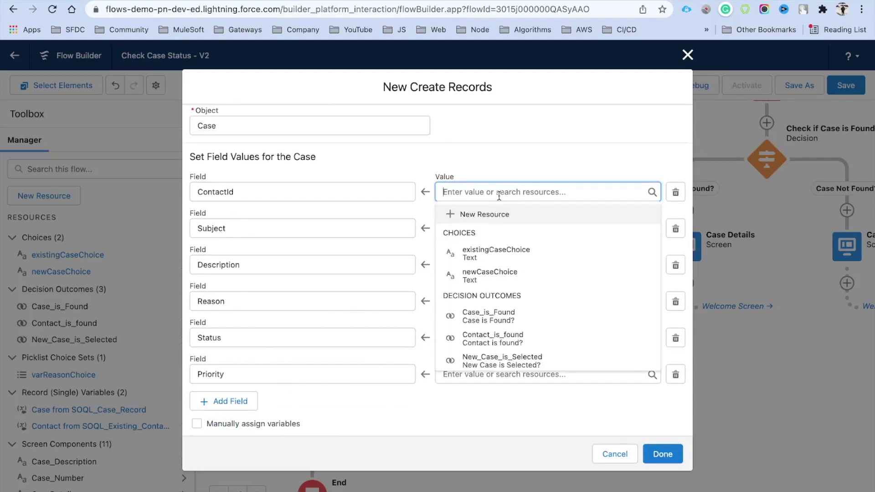
scroll(545, 219, down, 4)
scroll(545, 272, down, 4)
scroll(546, 272, down, 5)
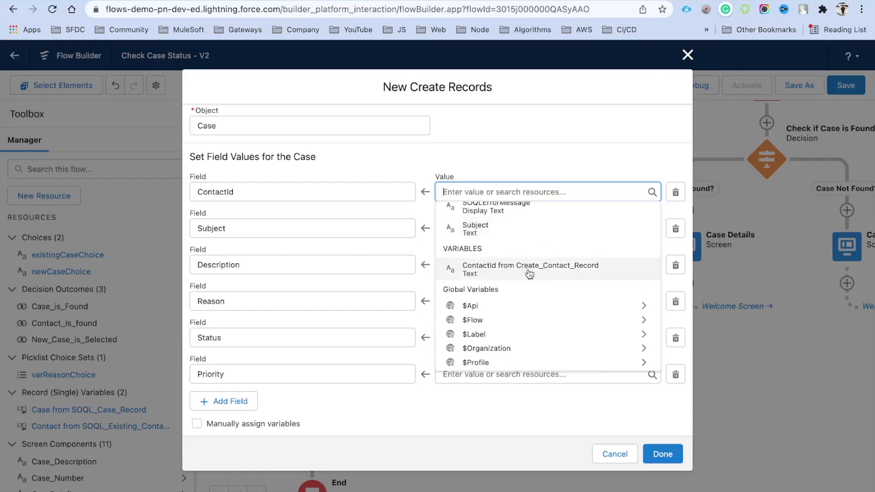
click(563, 272)
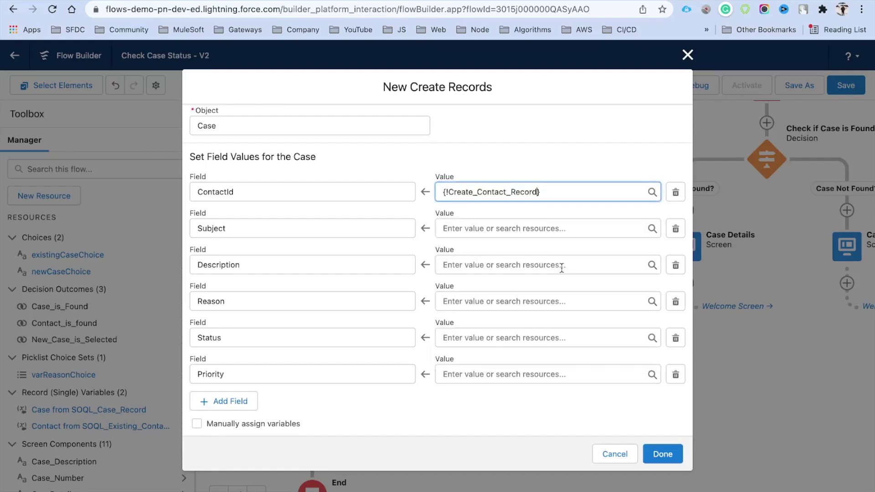
click(443, 234)
text(su)
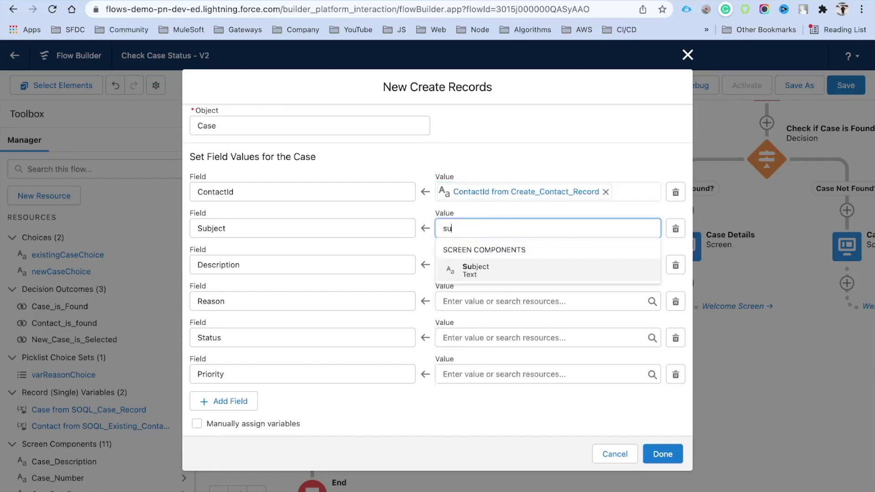
click(492, 279)
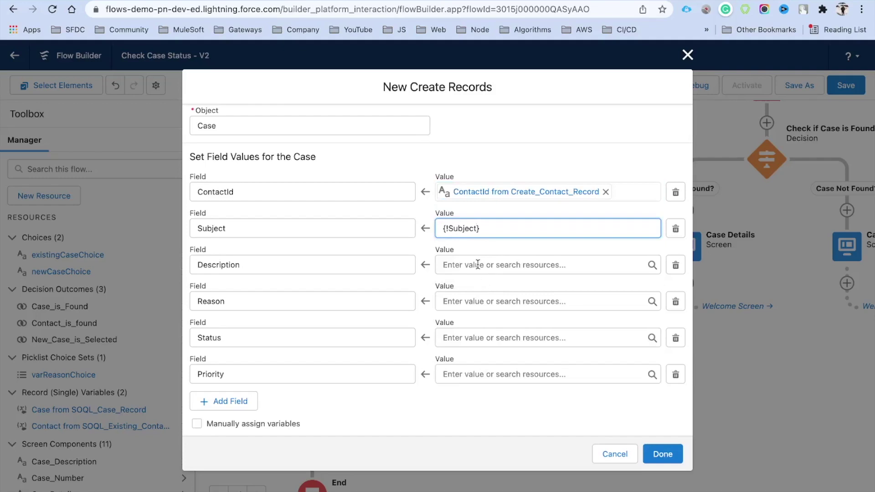
click(477, 265)
text(de)
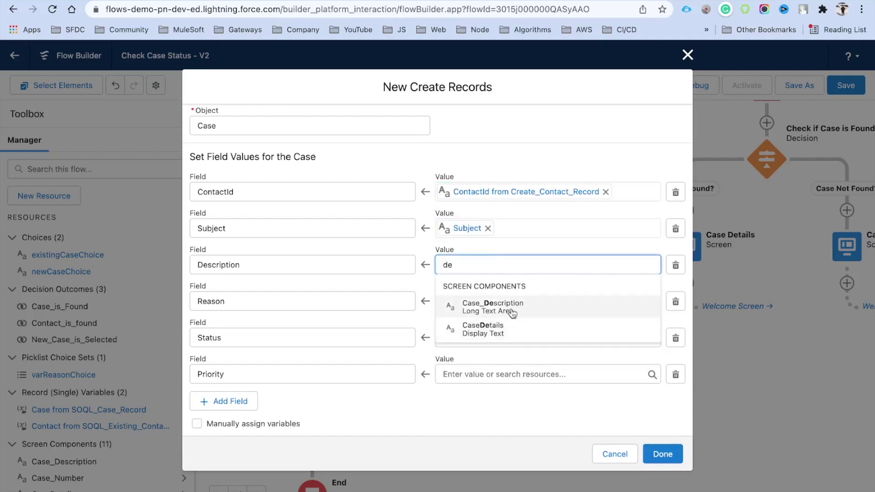
click(507, 311)
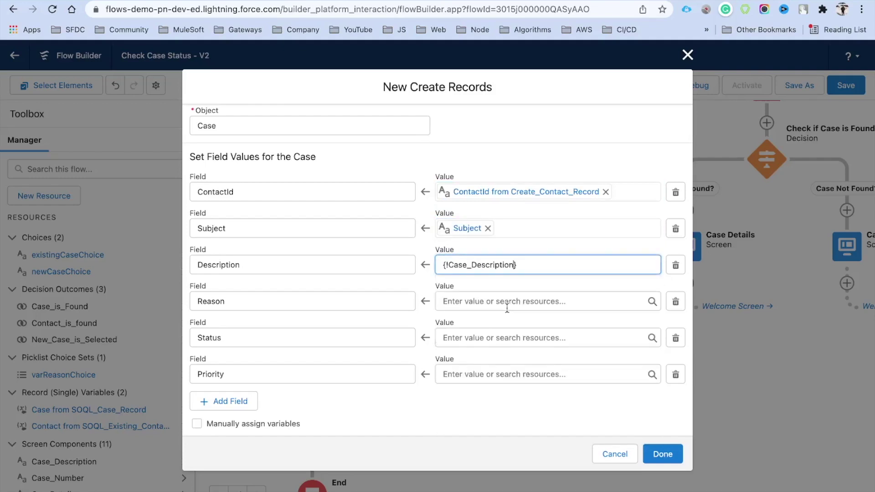
Map Reason to the Reason picklist input, set Status to New and Priority to High.
click(479, 301)
text(rec)
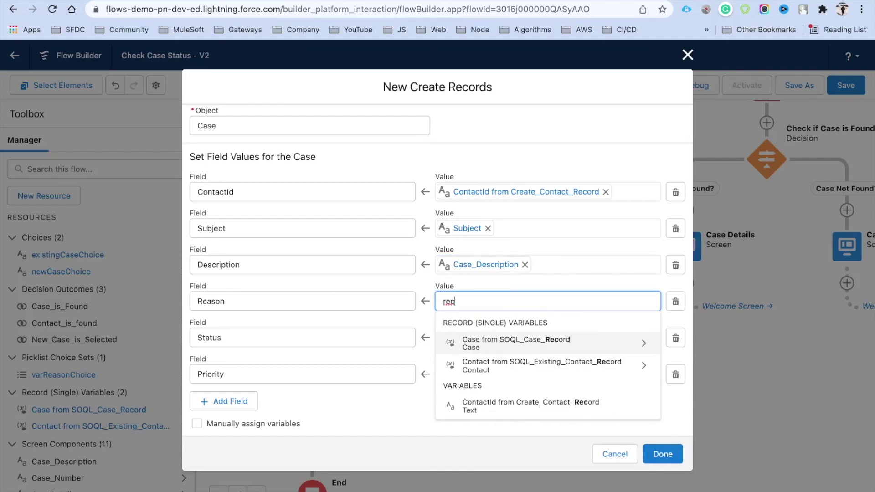
key(BackSpace)
text(s)
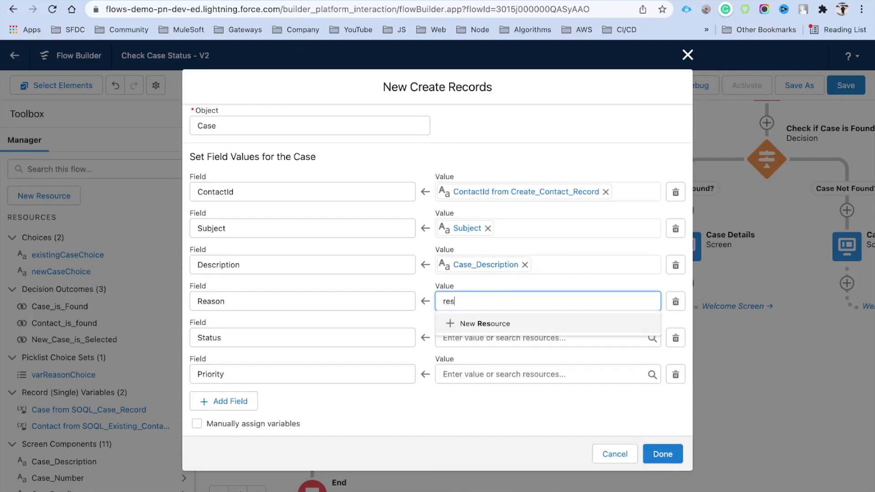
key(BackSpace)
text(a)
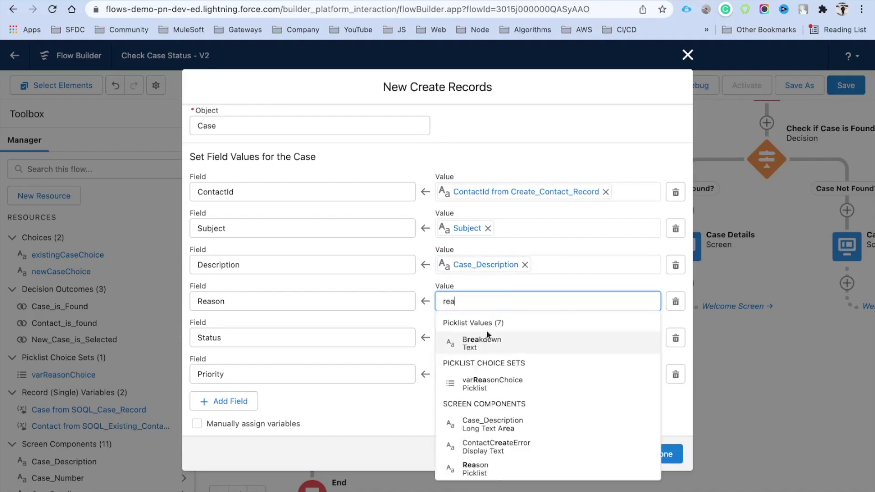
scroll(505, 374, down, 3)
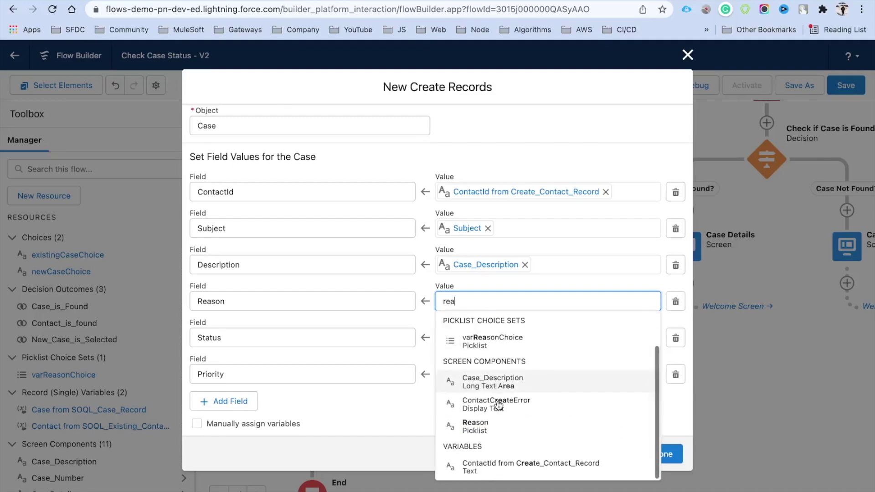
click(489, 429)
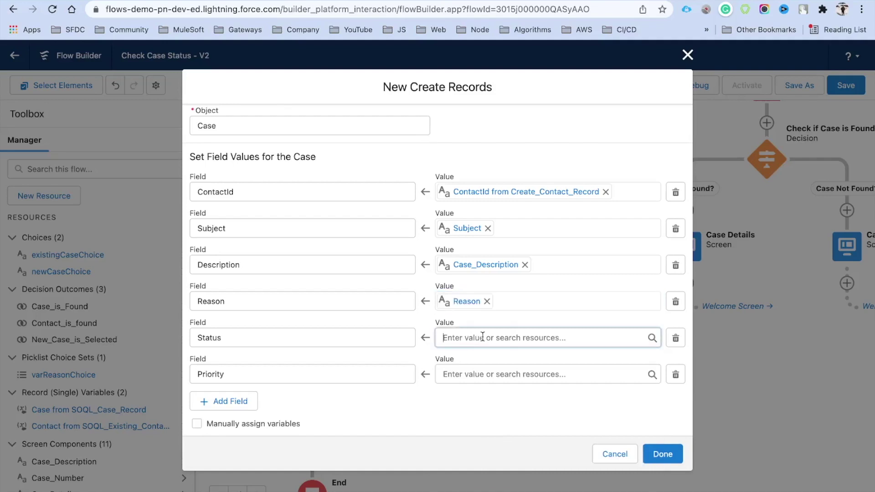
click(482, 337)
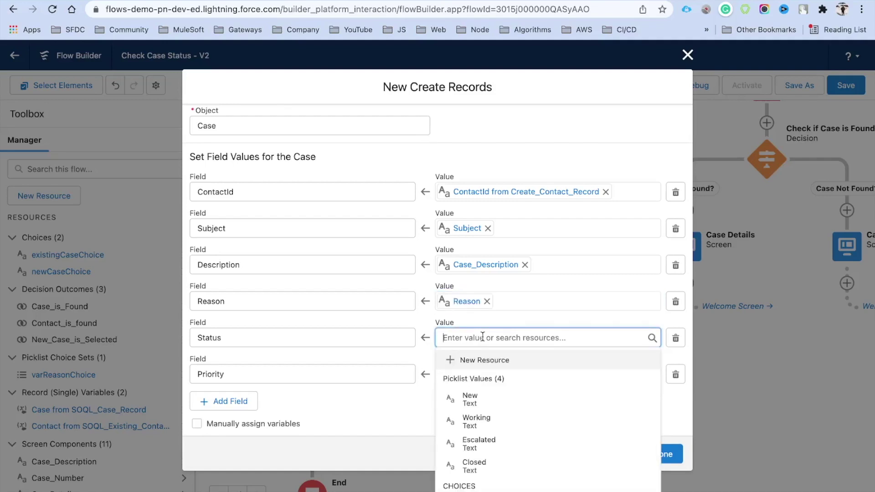
click(499, 399)
click(469, 373)
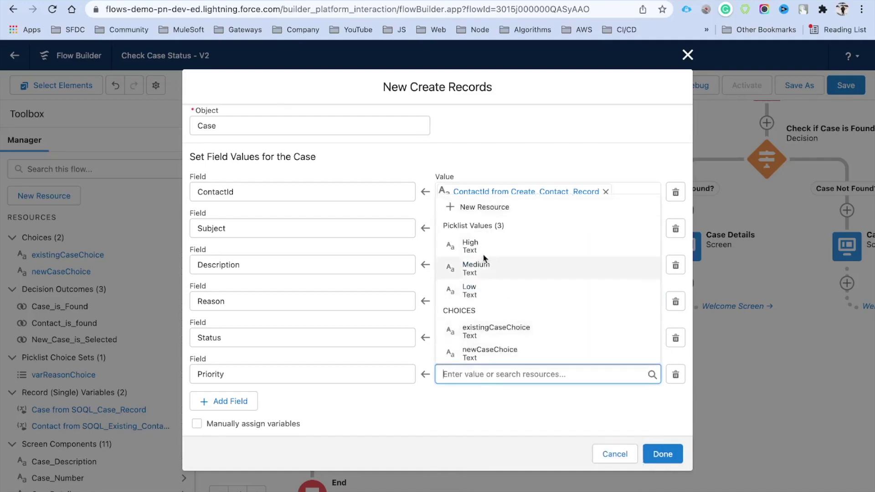
click(482, 252)
click(485, 406)
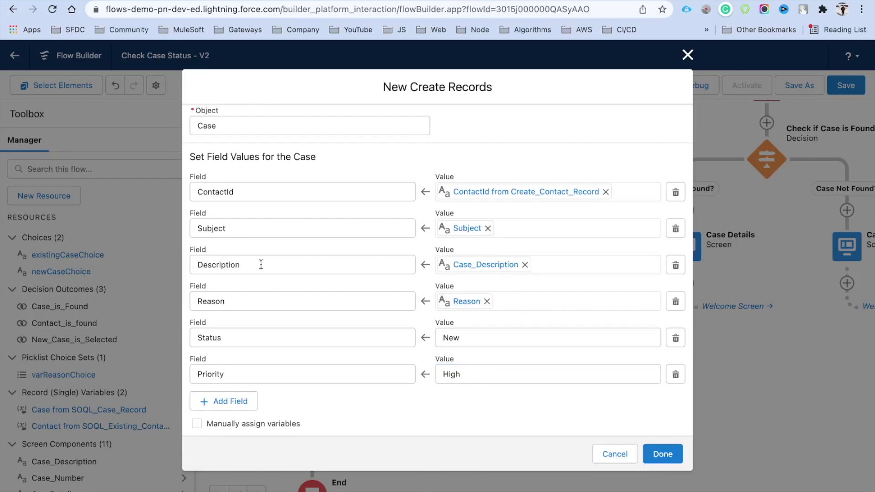
scroll(411, 274, up, 2)
scroll(411, 274, down, 2)
Confirm the Case creation settings and preview elements available after Create Case Record.
click(663, 455)
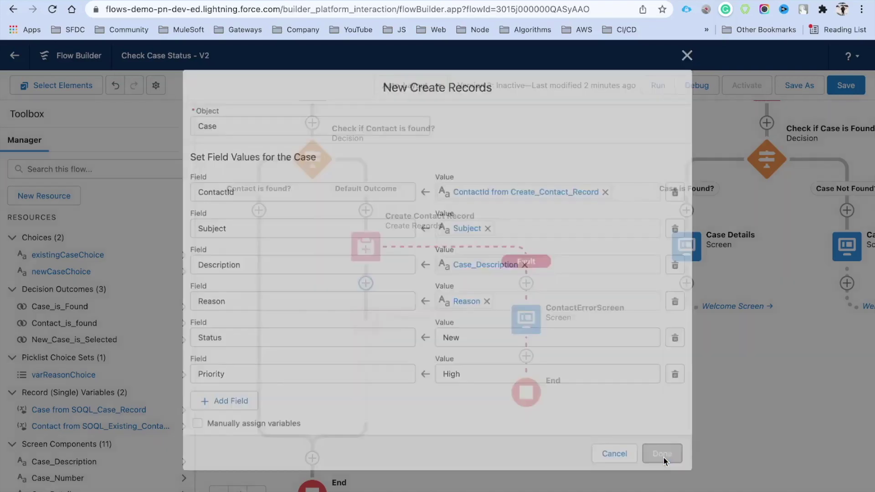
scroll(429, 387, down, 3)
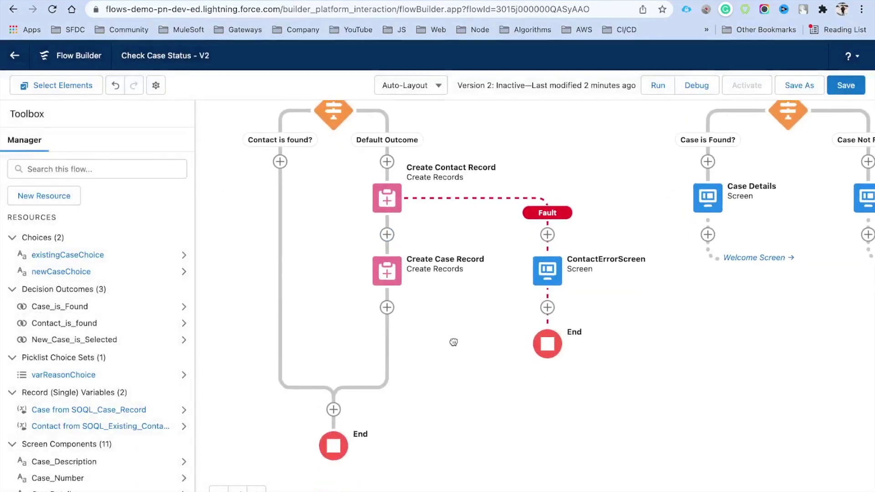
click(391, 310)
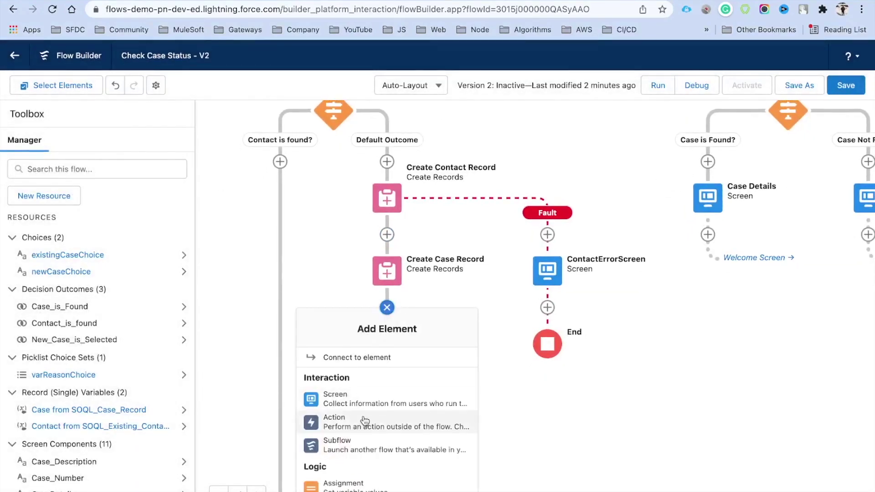
scroll(365, 419, down, 3)
scroll(365, 421, up, 3)
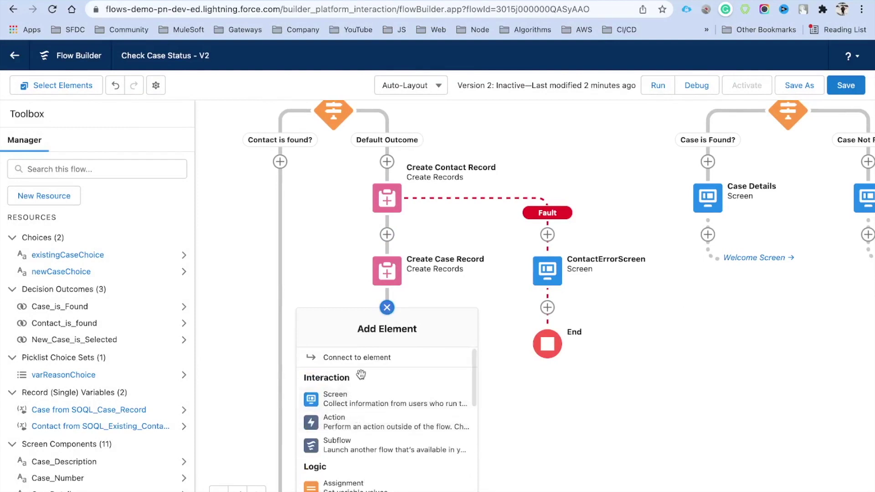
click(387, 307)
Add a fault path to Create Case Record and browse the elements to add after it.
click(398, 282)
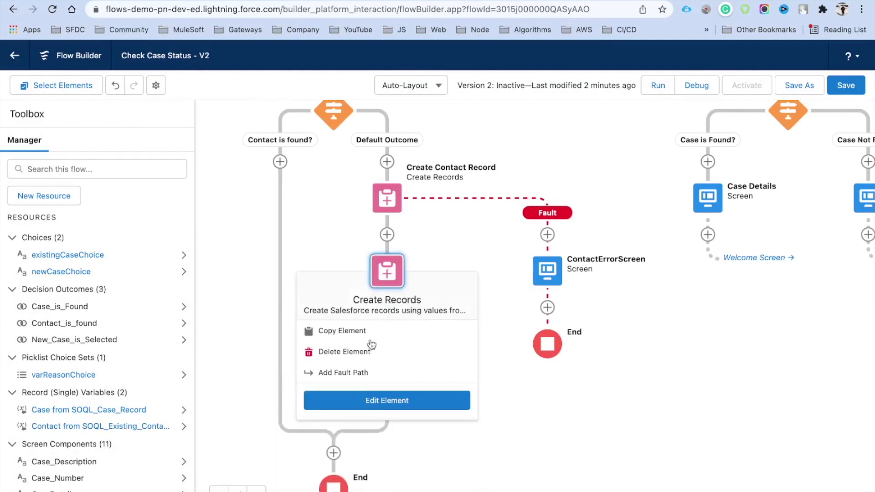
click(343, 370)
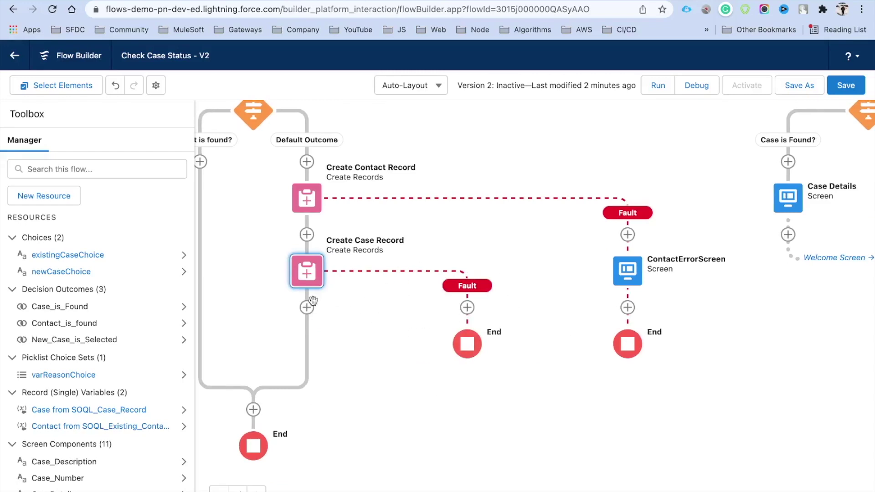
click(306, 308)
scroll(323, 396, down, 5)
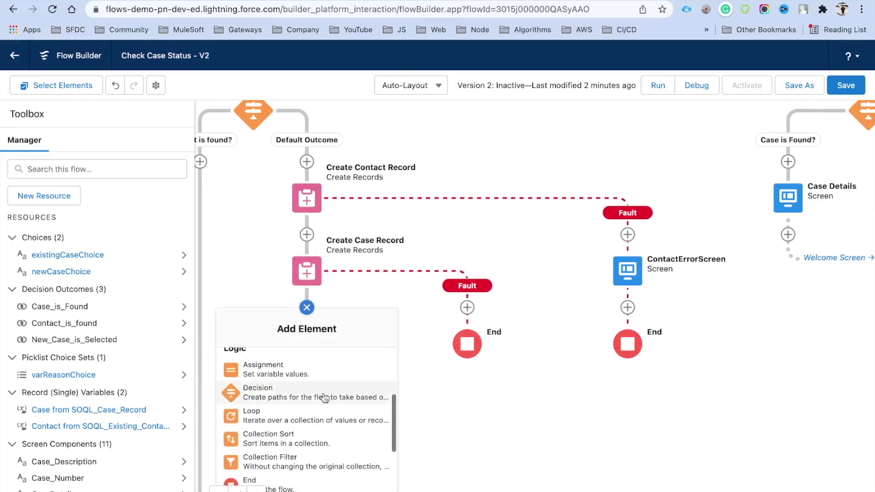
scroll(324, 397, up, 3)
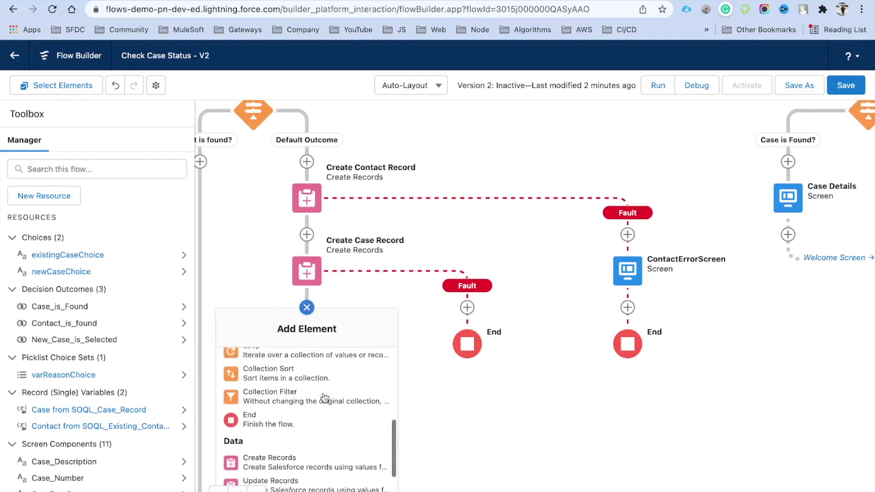
scroll(324, 397, down, 3)
scroll(322, 399, up, 4)
scroll(324, 398, up, 5)
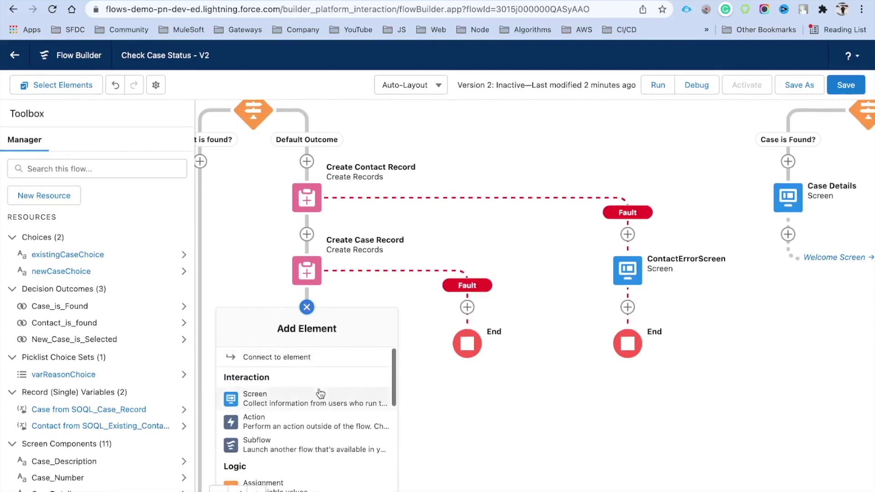
Add a Screen after Create Case Record with a Display Text component named CaseCreatedSuccessfully.
click(284, 405)
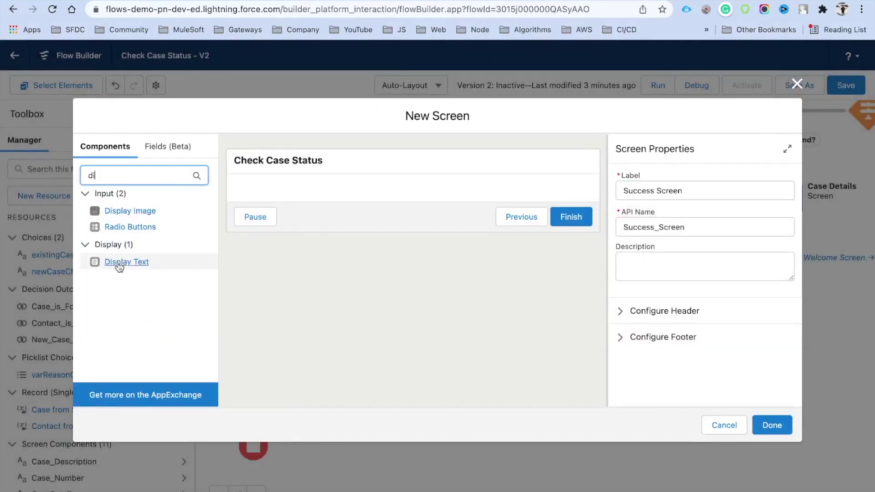
drag(119, 267, 332, 196)
click(655, 200)
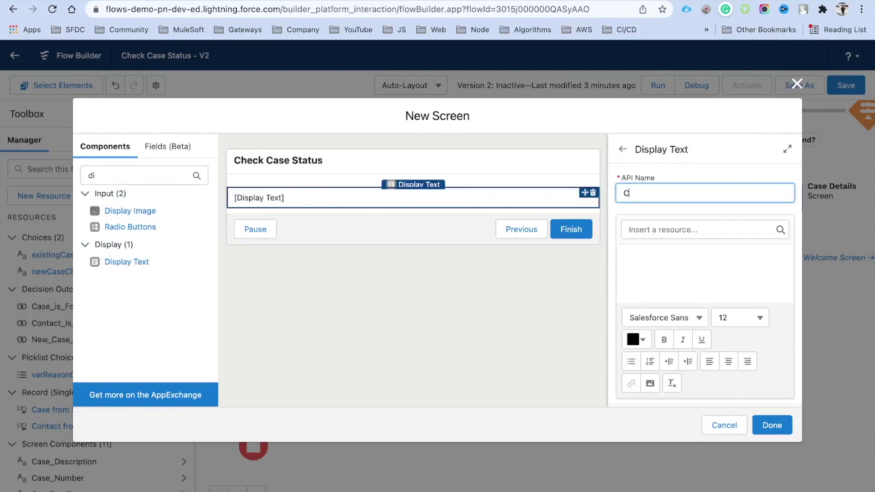
text(Casr)
key(BackSpace)
text(eCreatedSuccessfully)
Enter the 'Case Created Successfully' message, correct its spelling, and make it bold and centred.
click(674, 262)
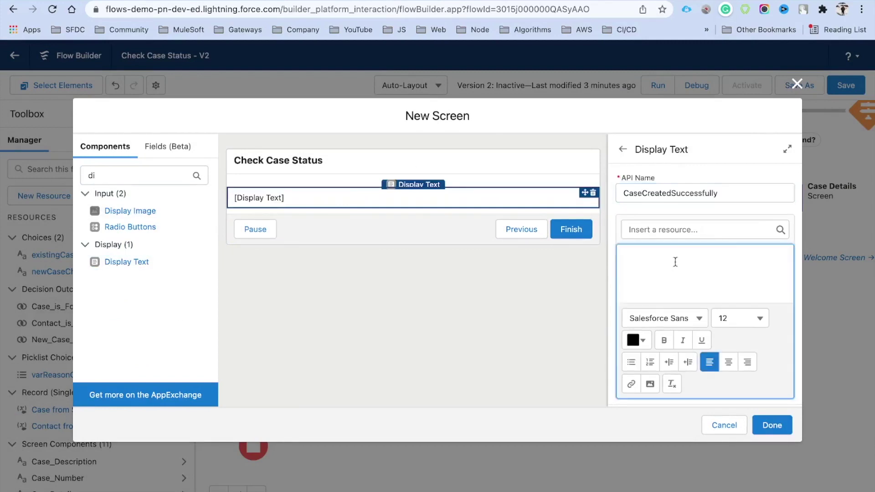
text(Case)
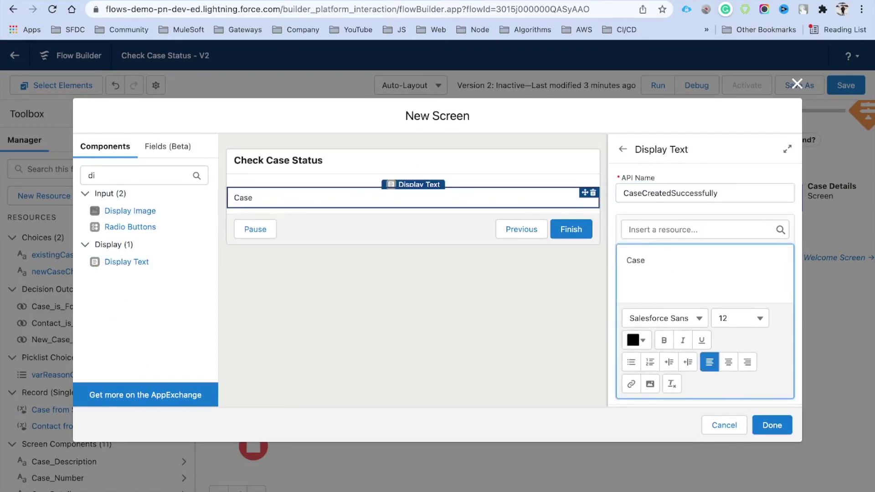
text( Created Successully!)
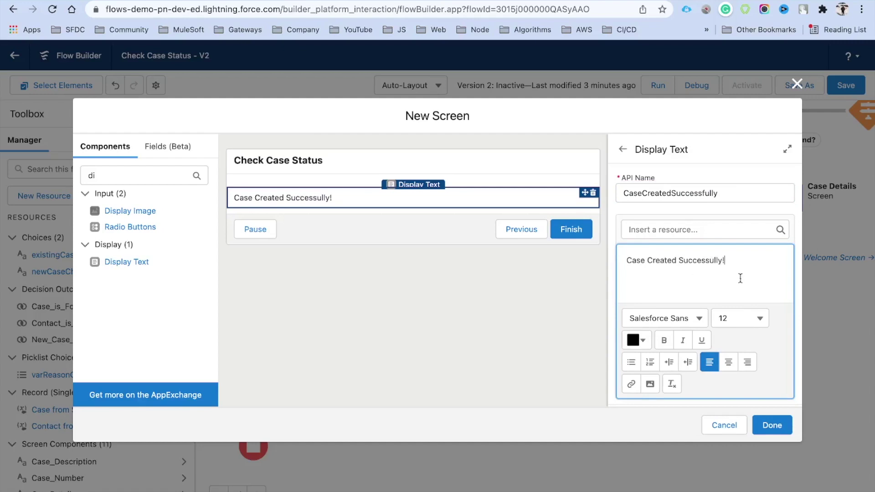
drag(738, 260, 605, 263)
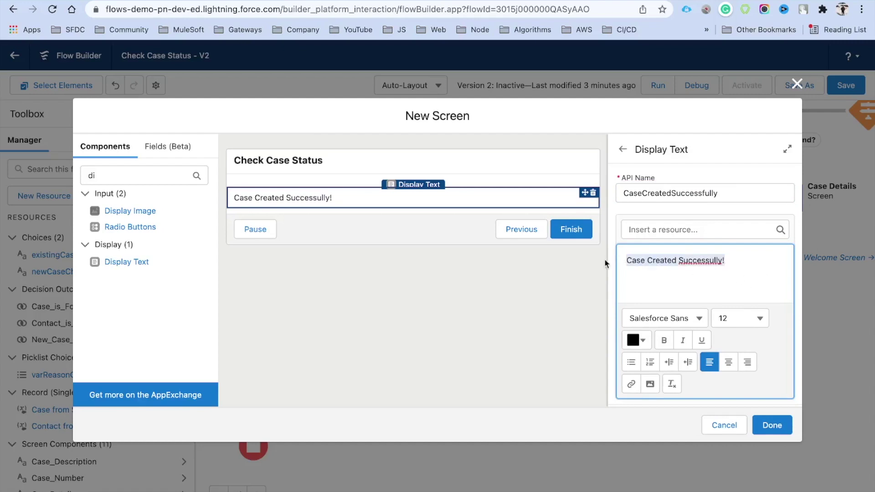
right_click(706, 260)
click(731, 267)
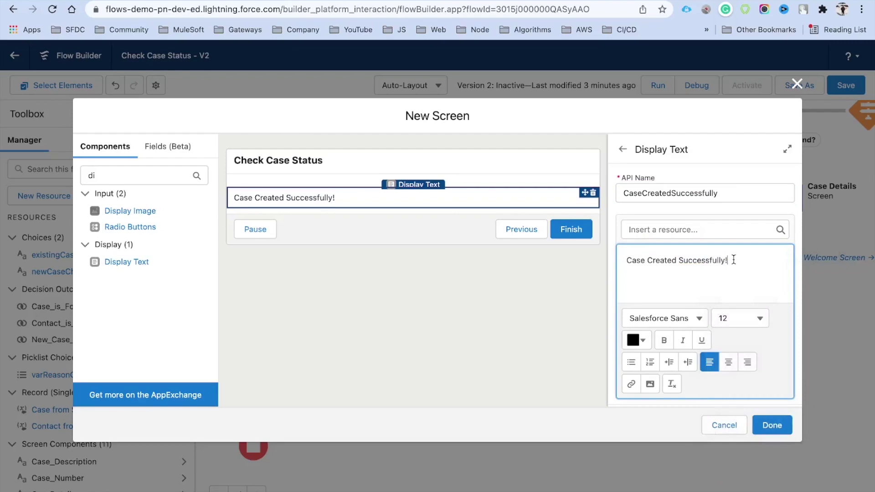
drag(734, 260, 600, 264)
click(664, 342)
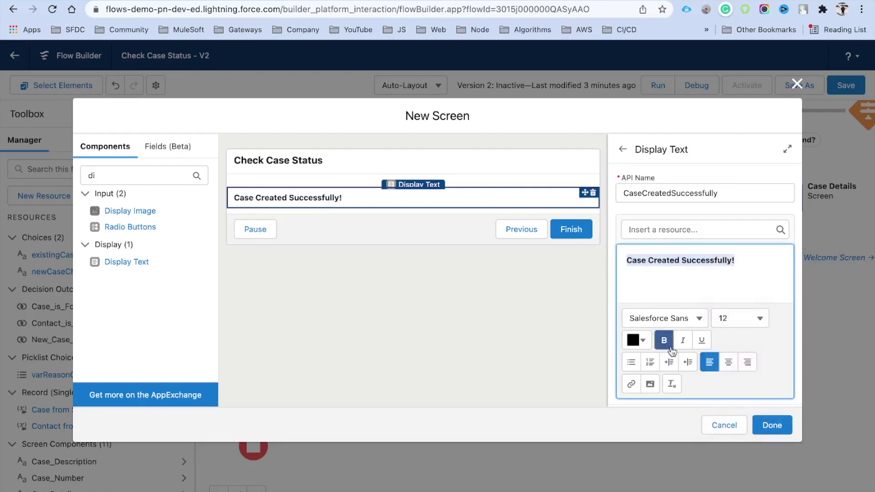
click(729, 363)
click(777, 430)
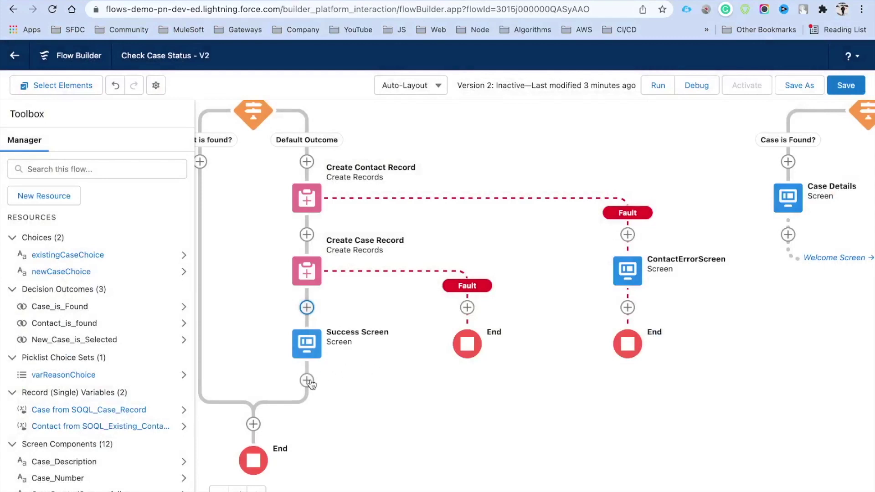
End the flow after the Success Screen.
click(307, 380)
scroll(310, 474, down, 10)
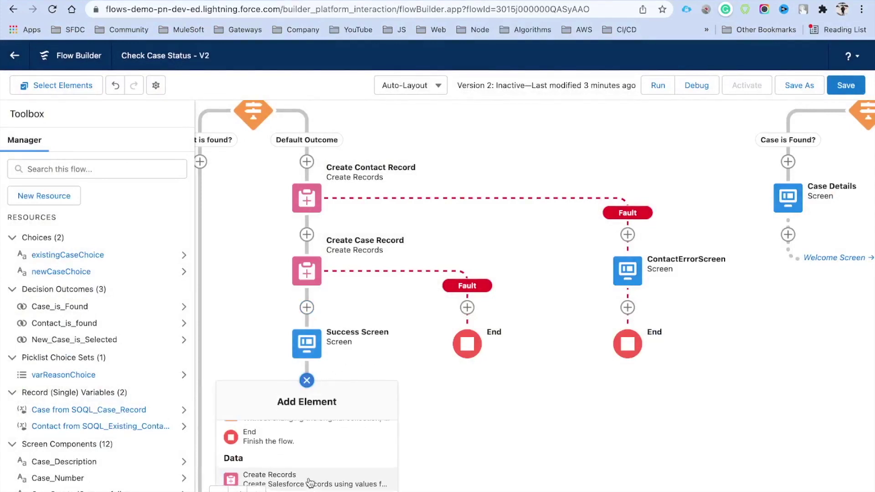
click(268, 444)
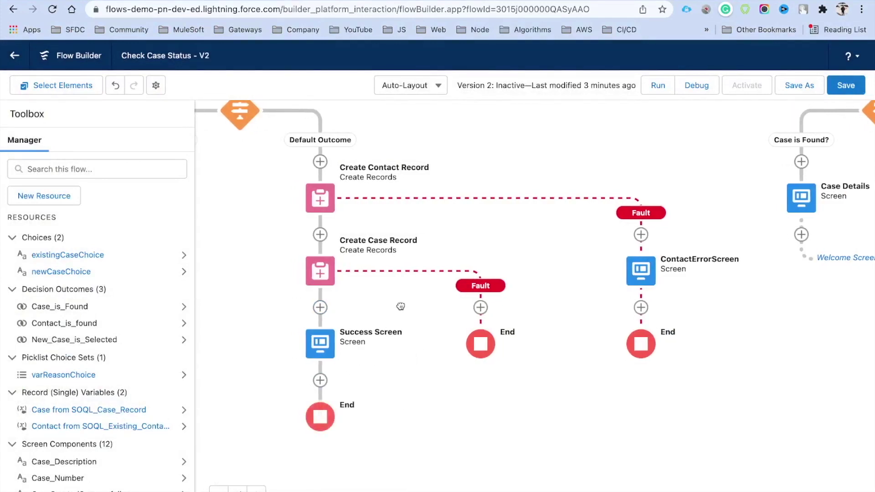
Save the flow and open the element list on the Create Case Record fault path.
drag(401, 307, 448, 306)
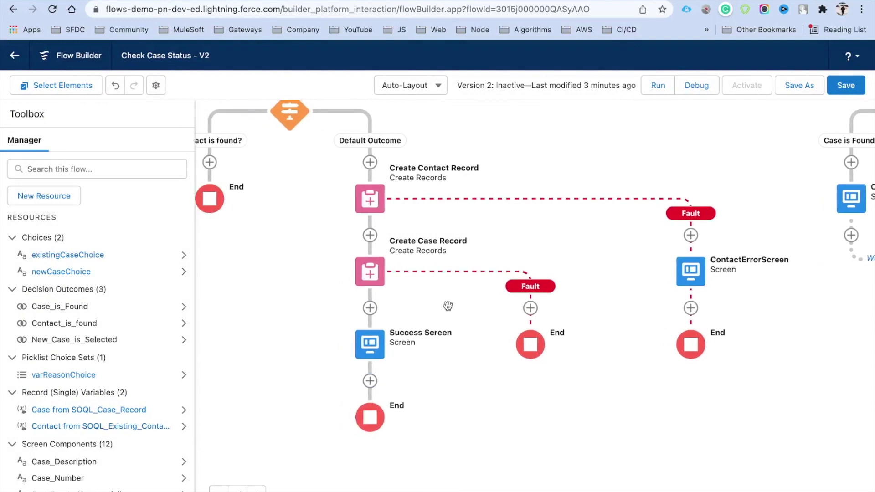
click(845, 87)
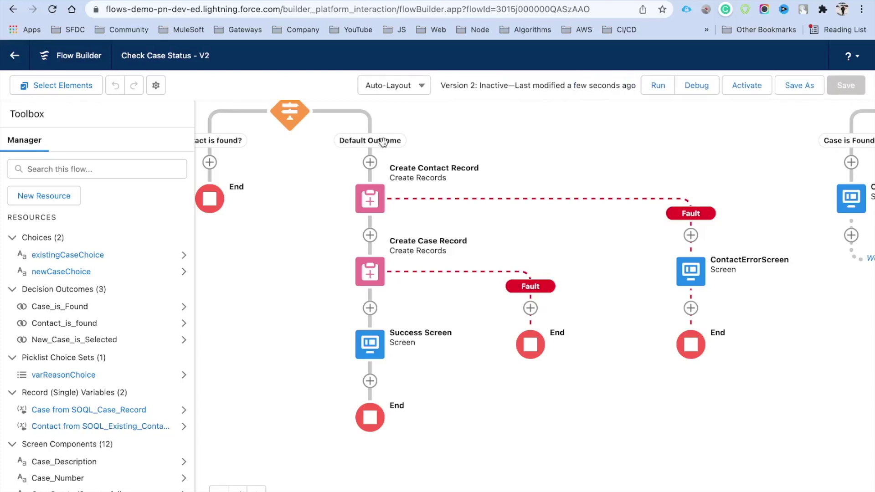
click(530, 309)
Add a CaseCreationError screen whose ErrorMessage display text shows {!$Flow.FaultMessage}.
click(521, 407)
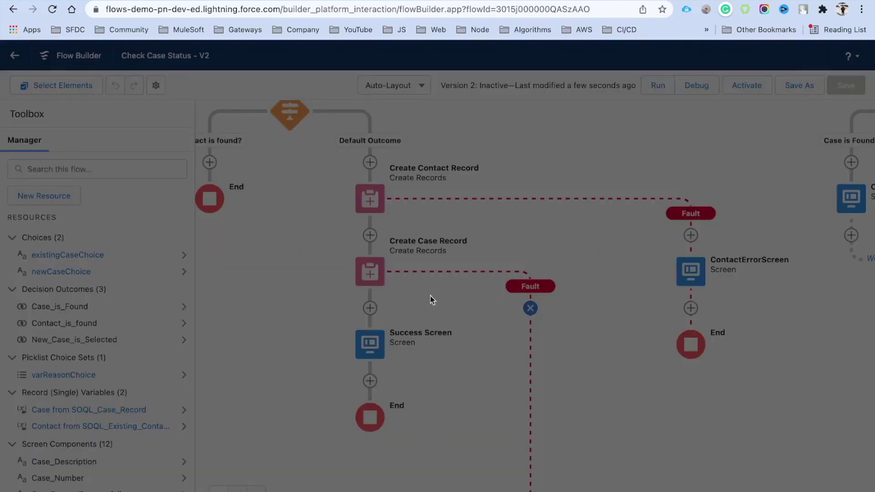
text(CaseCreationError)
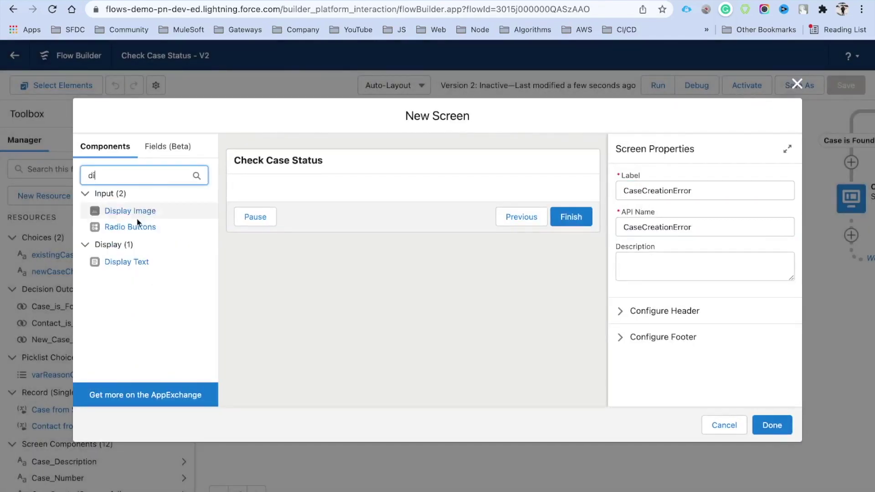
drag(121, 262, 350, 196)
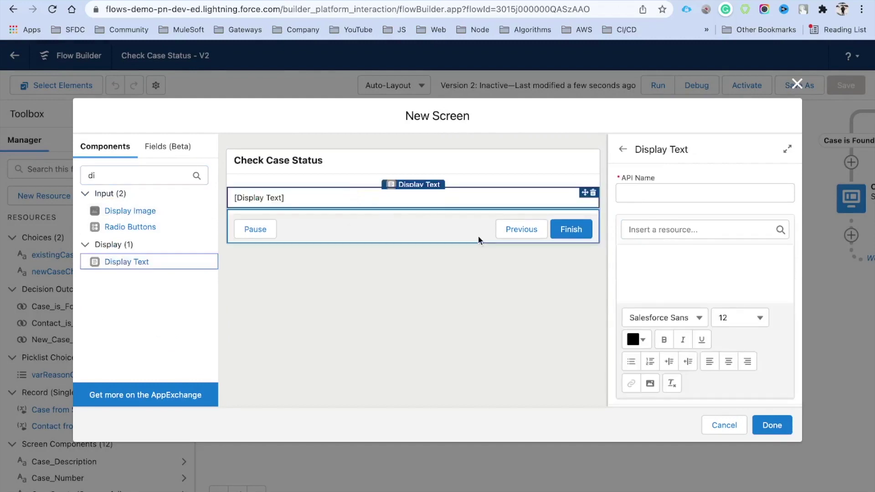
click(643, 194)
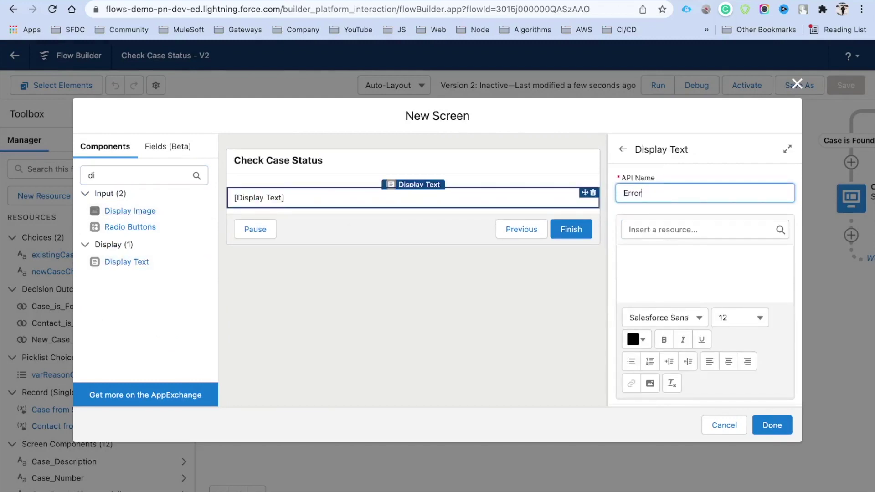
click(661, 260)
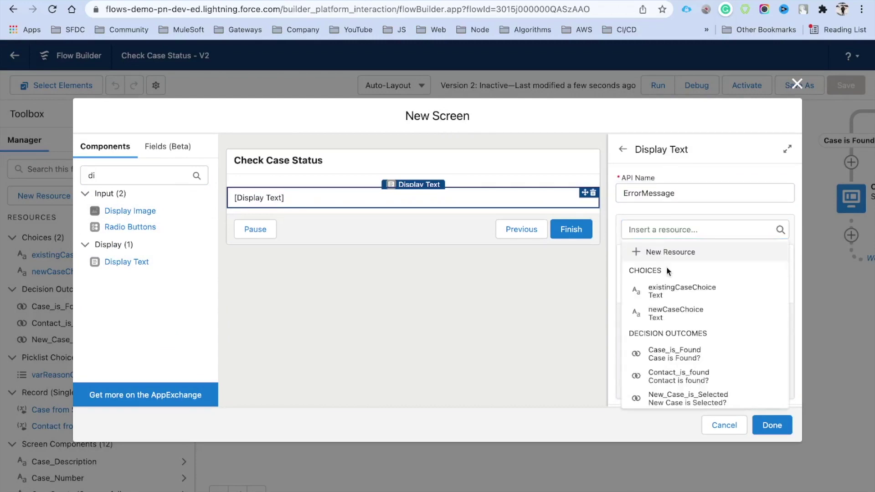
text({!$Fl)
click(666, 272)
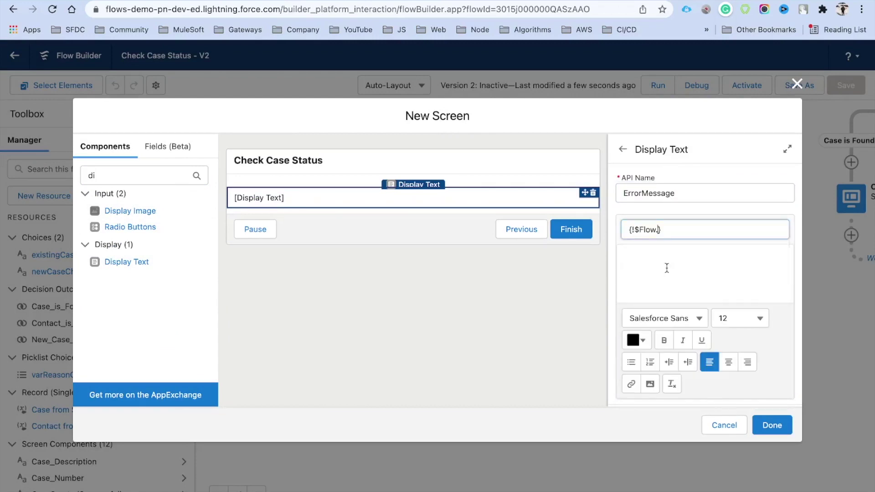
text(fa)
click(684, 261)
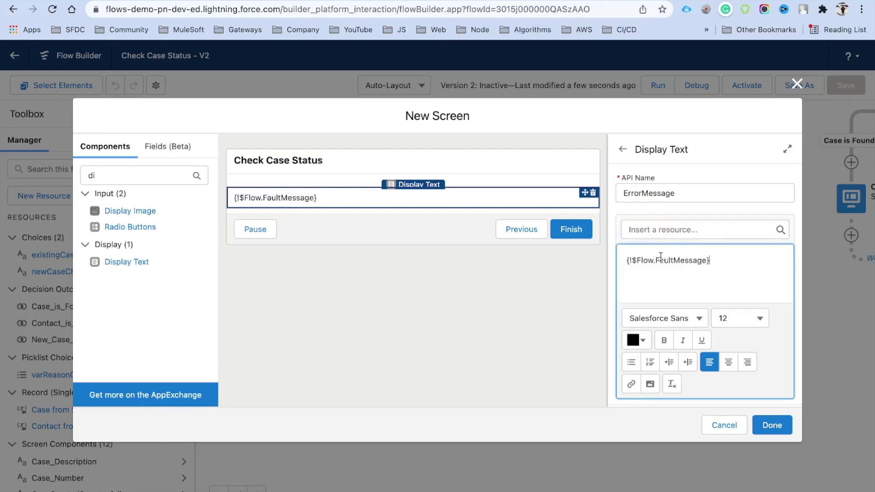
click(637, 342)
Close the CaseCreationError screen and open the Add Element list under Contact is found?
click(771, 424)
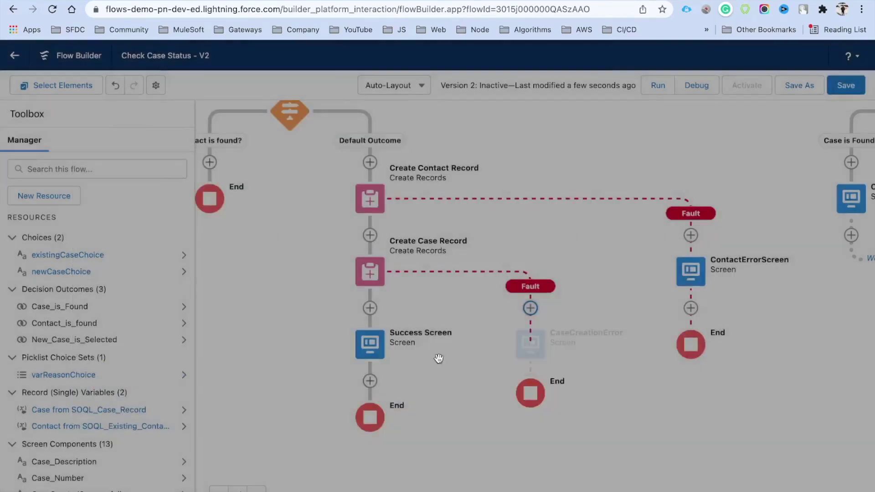
scroll(506, 196, up, 3)
scroll(505, 196, left, 2)
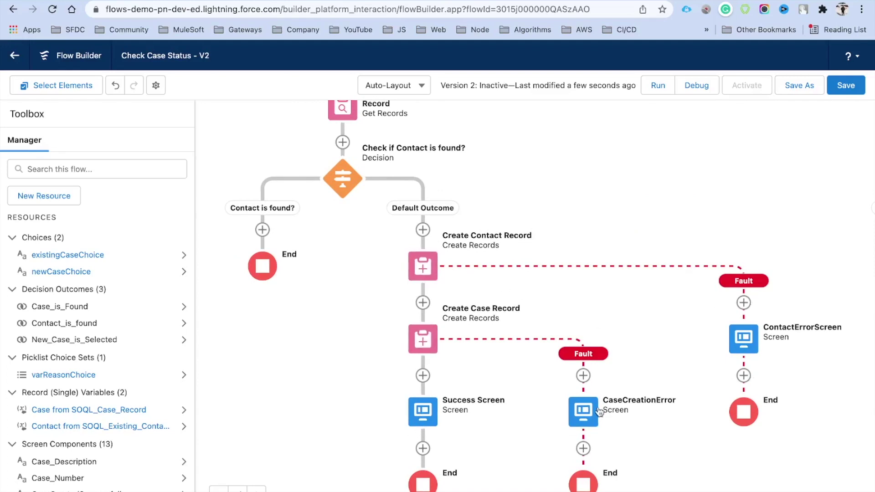
drag(318, 251, 355, 296)
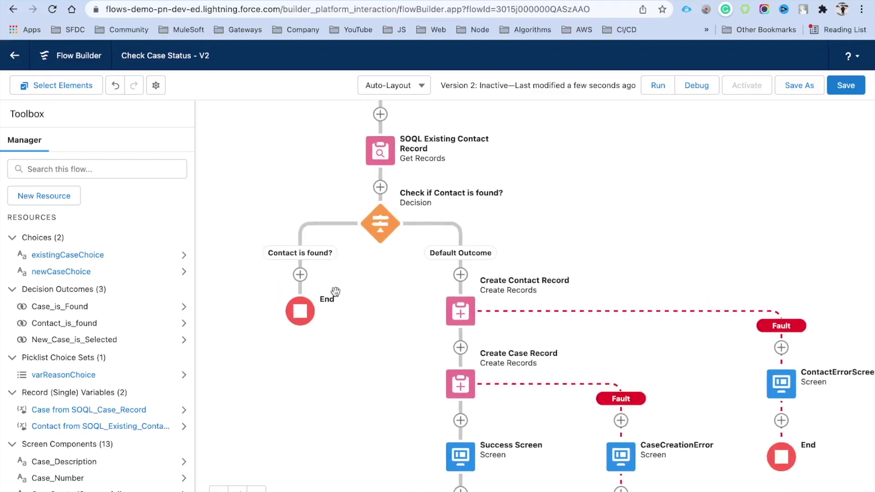
click(300, 275)
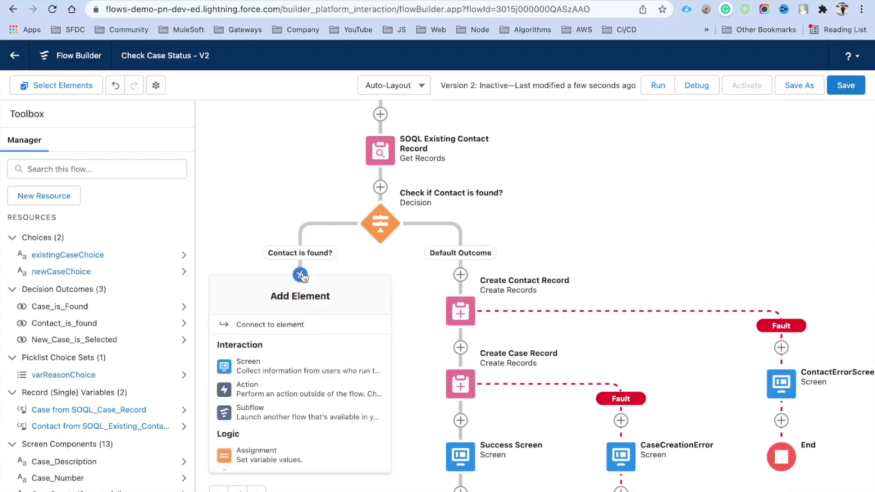
scroll(279, 392, down, 5)
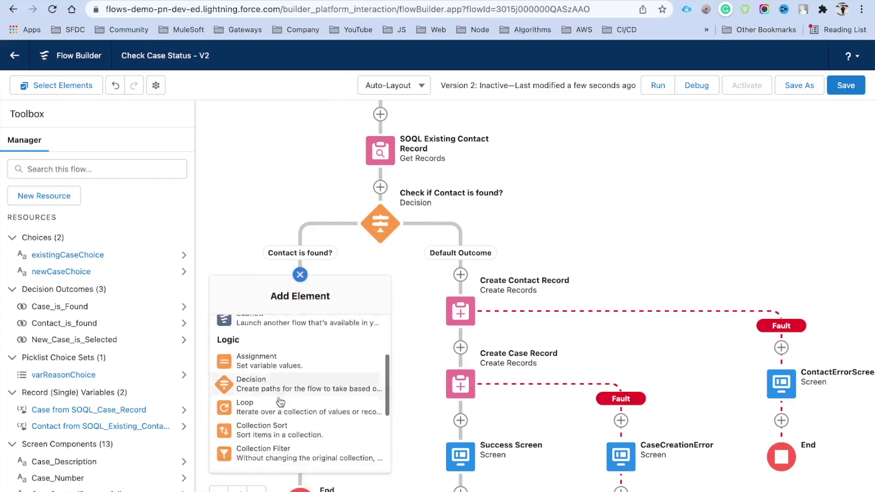
scroll(280, 402, down, 2)
Add a Create Records element 'Create a New Case Record' for one Case using separate resources.
click(278, 400)
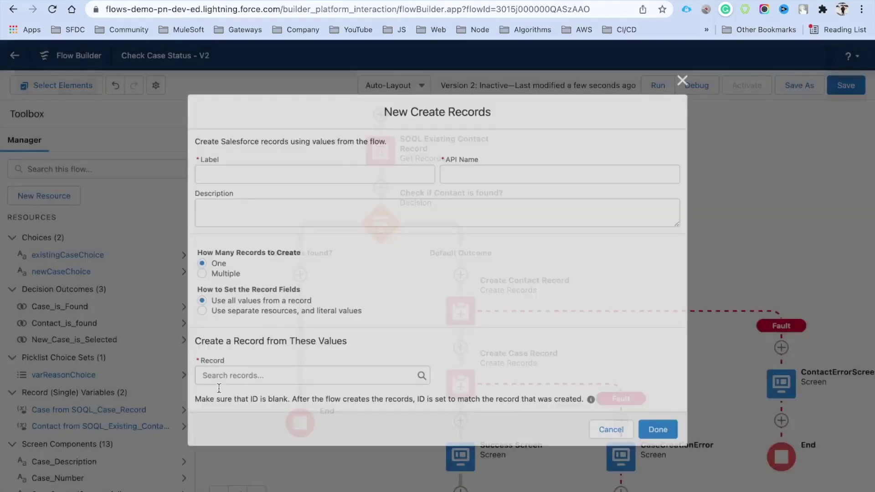
text(Crea)
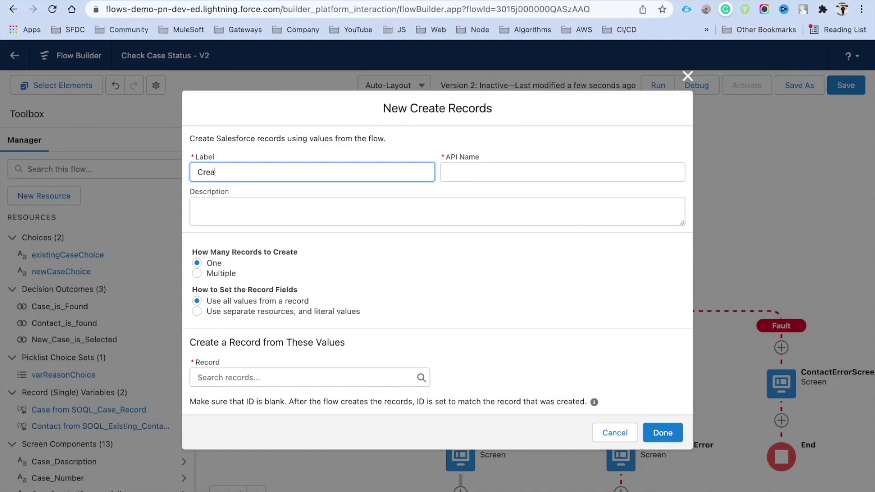
text(te a New)
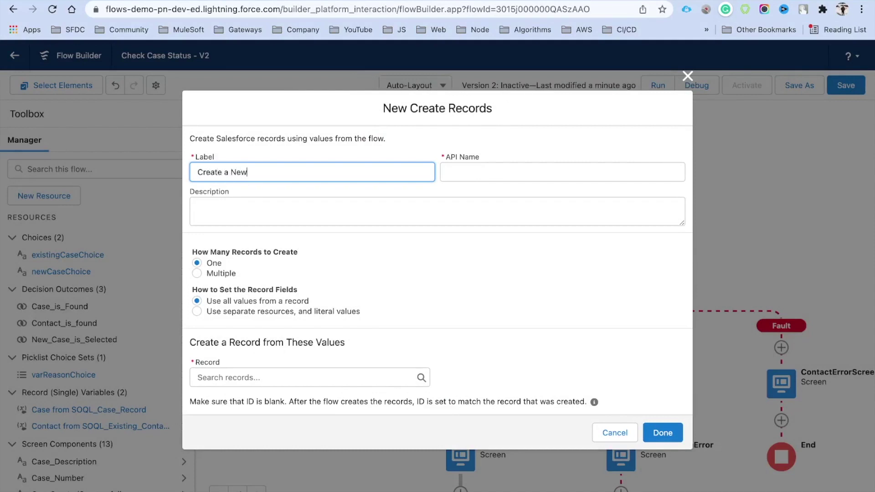
text( Case Record)
key(Tab)
click(233, 313)
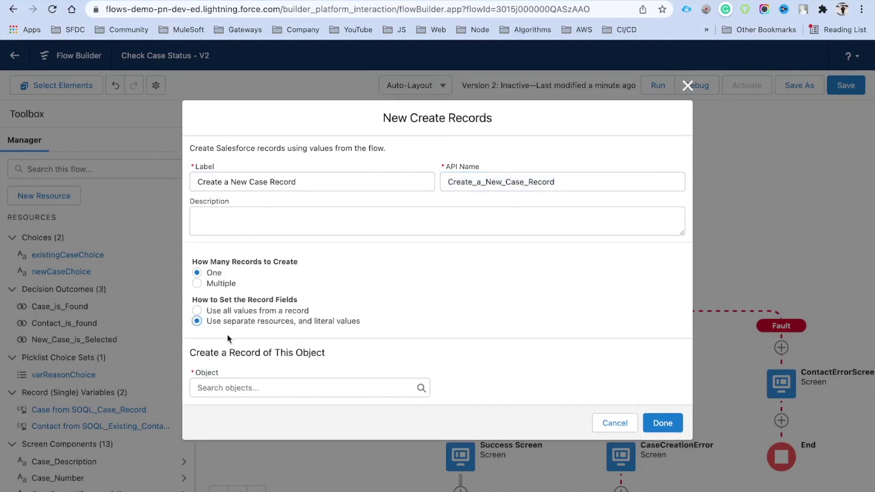
click(249, 388)
text(Case)
click(237, 246)
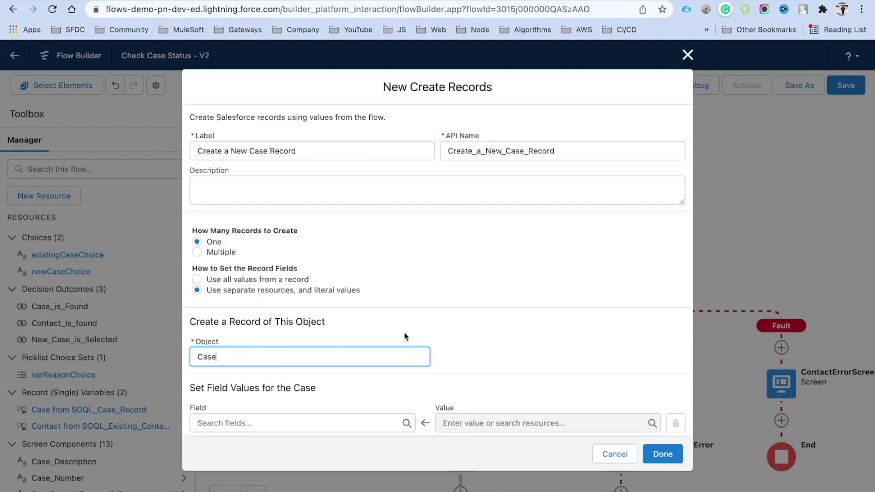
scroll(405, 337, down, 2)
Add ContactId, Subject and Description field rows to the new Case element.
click(226, 398)
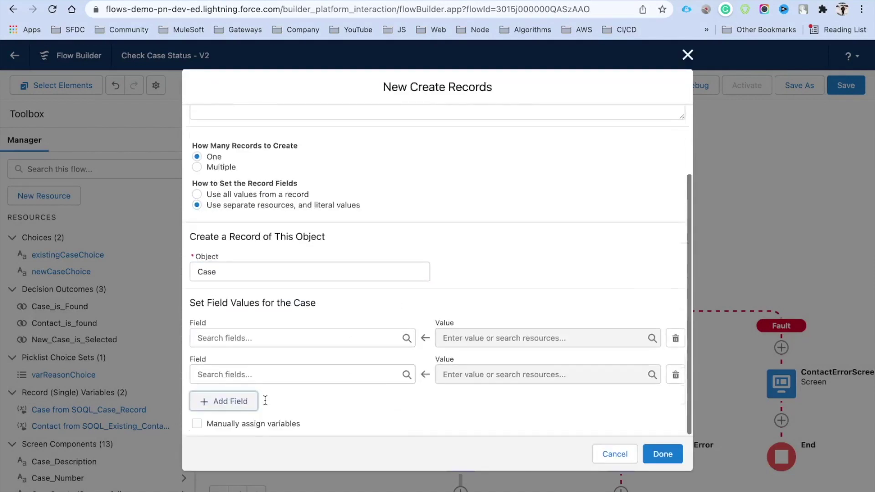
click(233, 343)
text(Con)
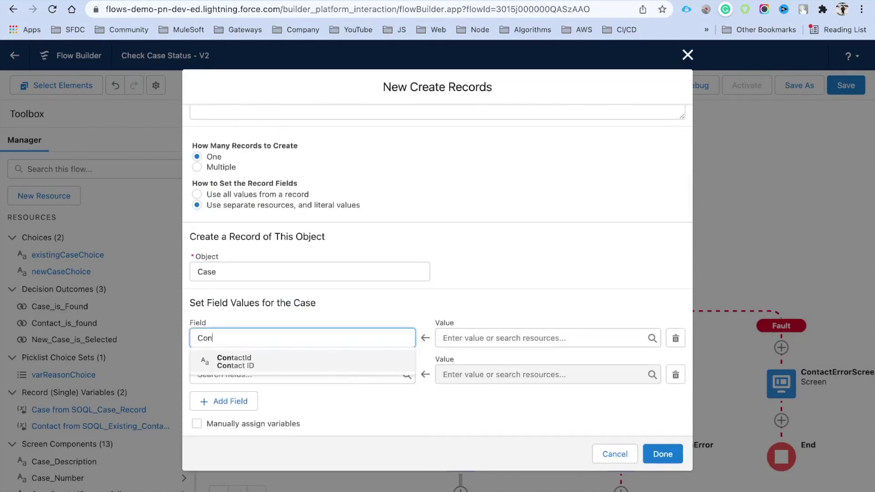
click(252, 368)
click(234, 374)
text(Su)
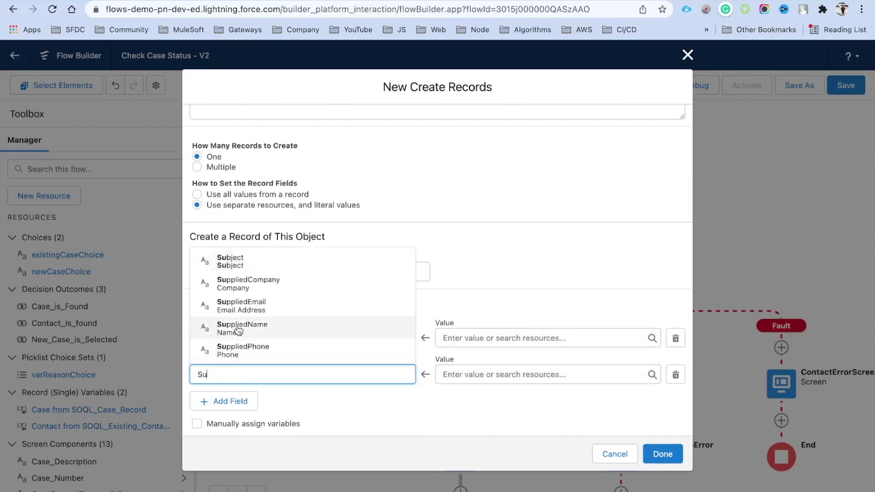
click(238, 267)
click(220, 400)
click(221, 410)
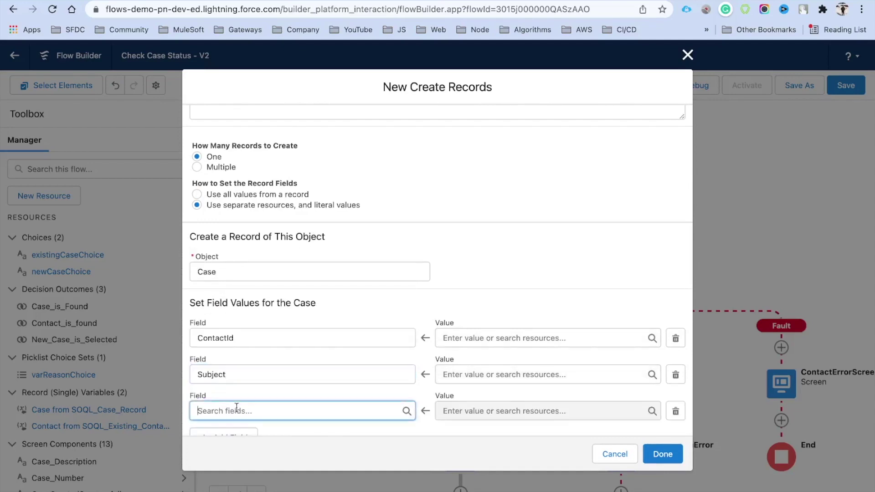
text(De)
click(234, 363)
Add Reason, Status and Priority field rows to the new Case element.
click(222, 416)
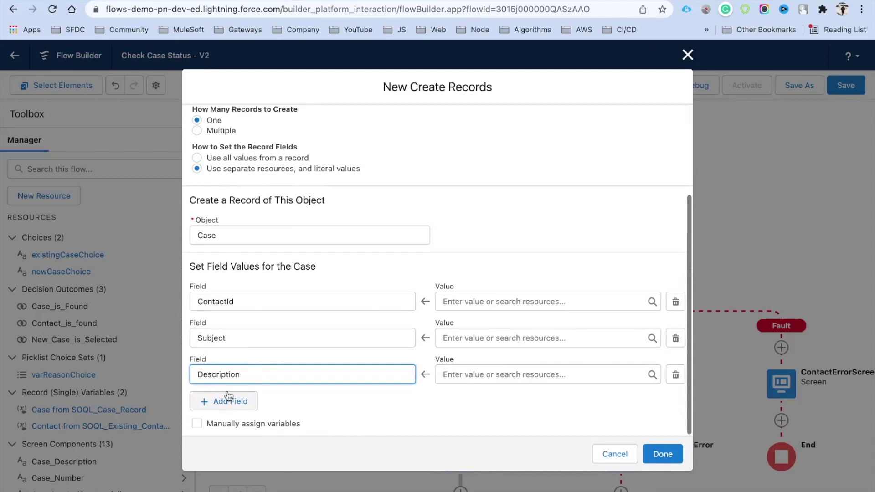
click(249, 410)
text(Re)
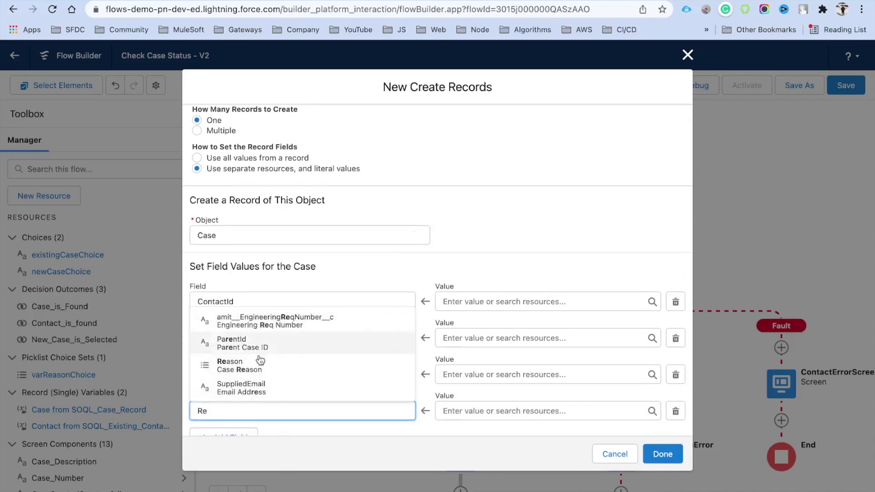
click(219, 312)
click(223, 381)
click(244, 407)
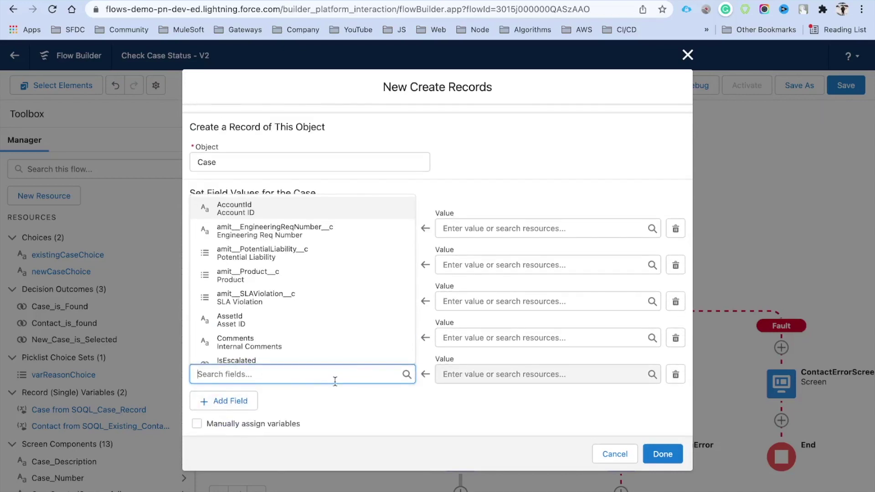
text(Sta)
click(318, 351)
click(223, 401)
click(254, 408)
text(Priority)
click(507, 375)
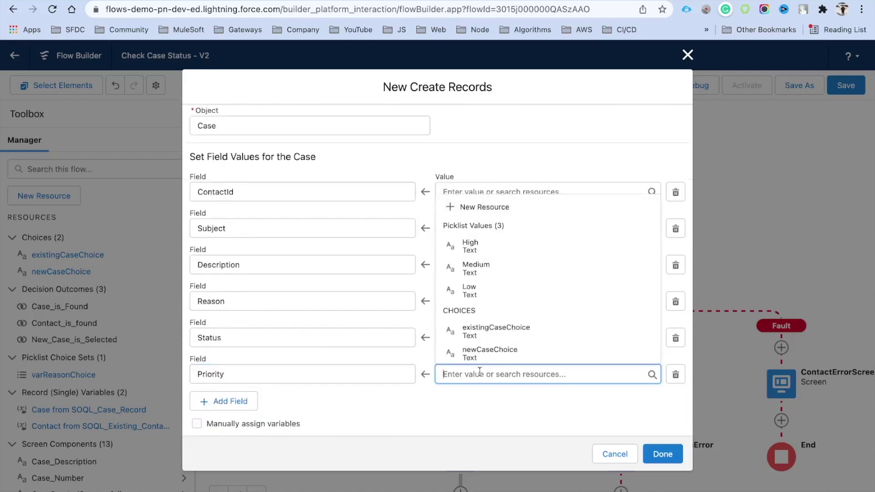
Set the new case's Priority to High and Status to New.
click(491, 241)
click(479, 329)
key(Down)
key(Return)
Map Reason, Description and Subject to {!Reason}, {!Case_Description} and {!Subject}.
click(486, 300)
text(Reas)
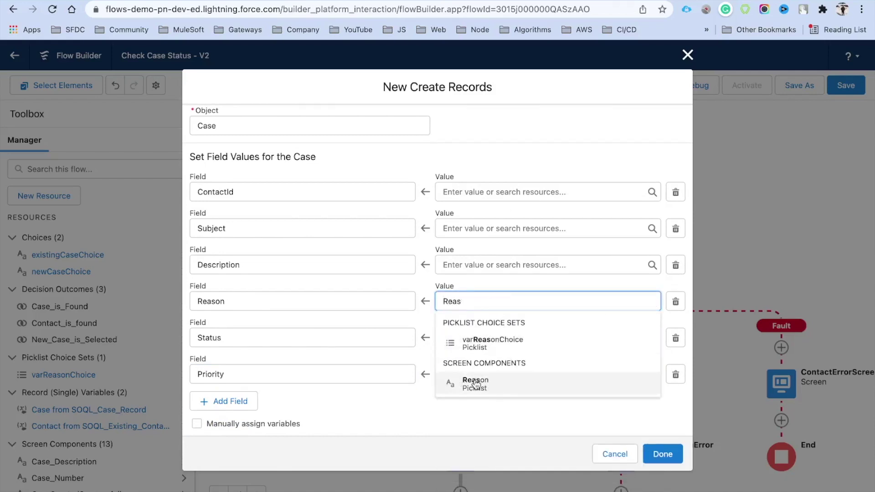
click(480, 386)
click(476, 267)
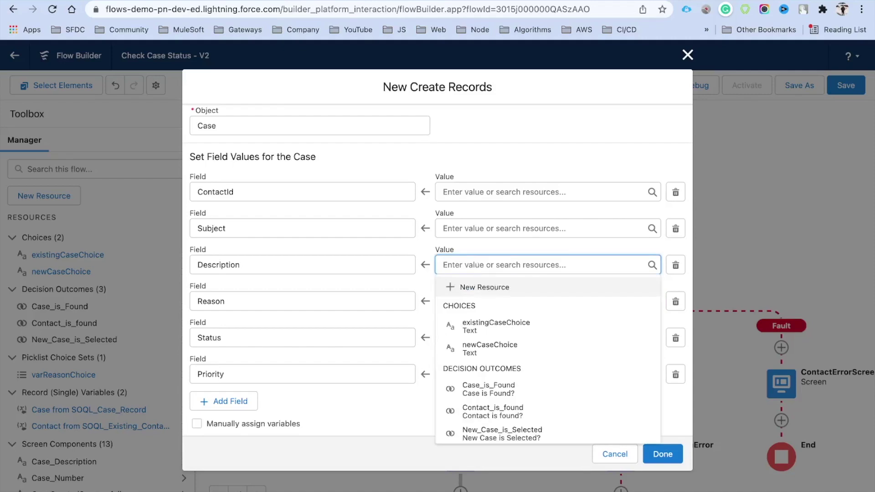
text(De)
click(499, 308)
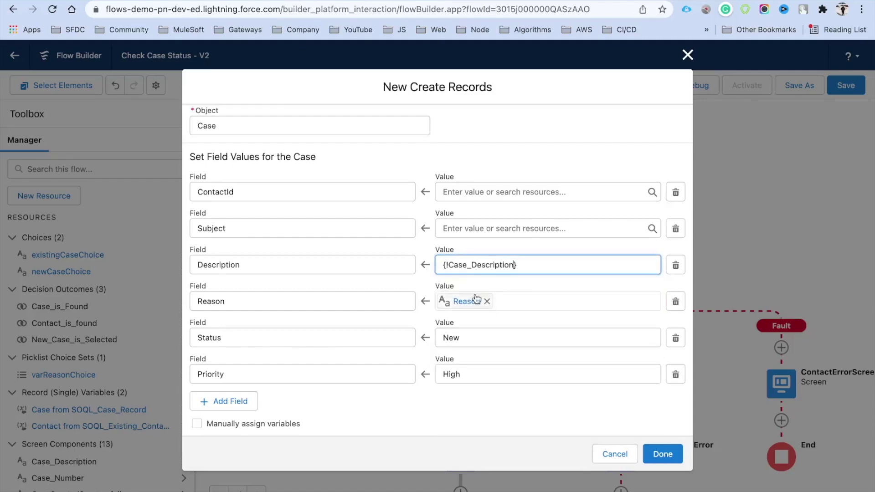
click(467, 226)
text(Su)
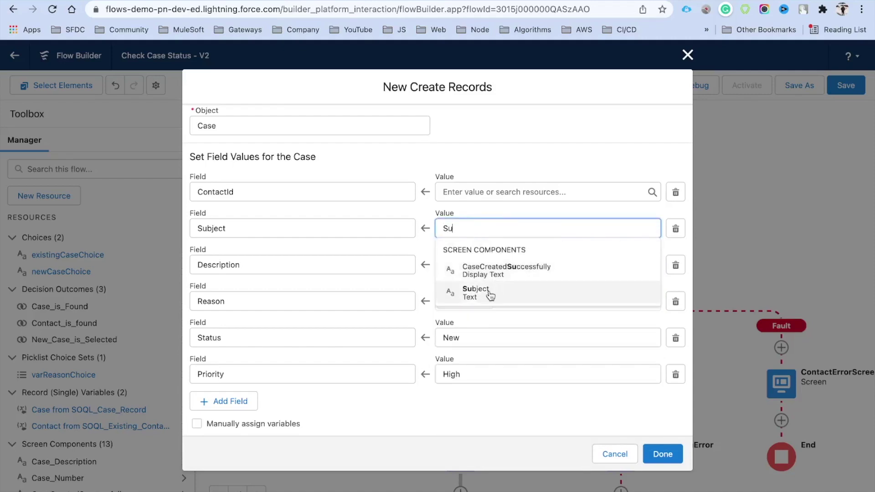
click(490, 294)
click(470, 182)
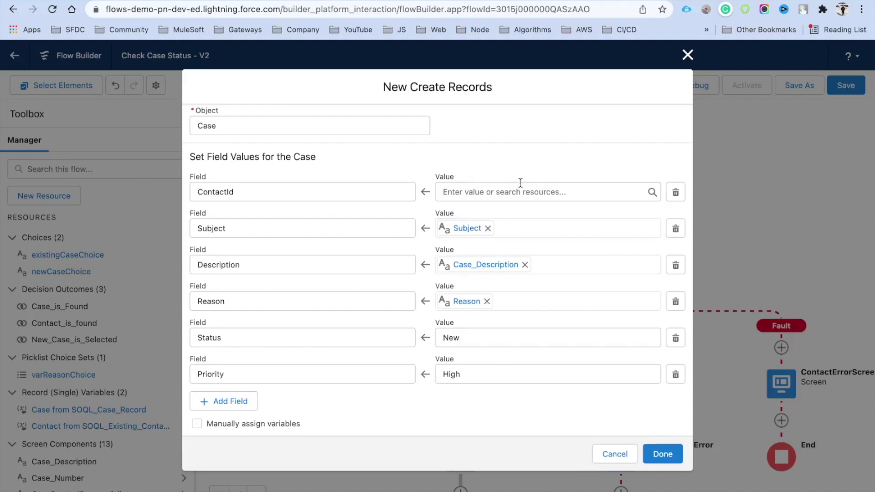
Set ContactId to {!SOQL_Existing_Contact_Record.Id} and finish the Create Records element.
click(477, 192)
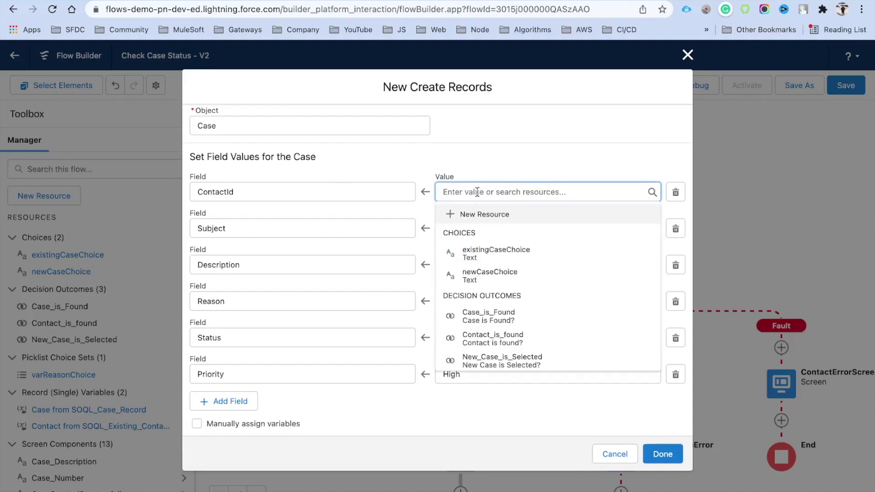
scroll(544, 280, down, 5)
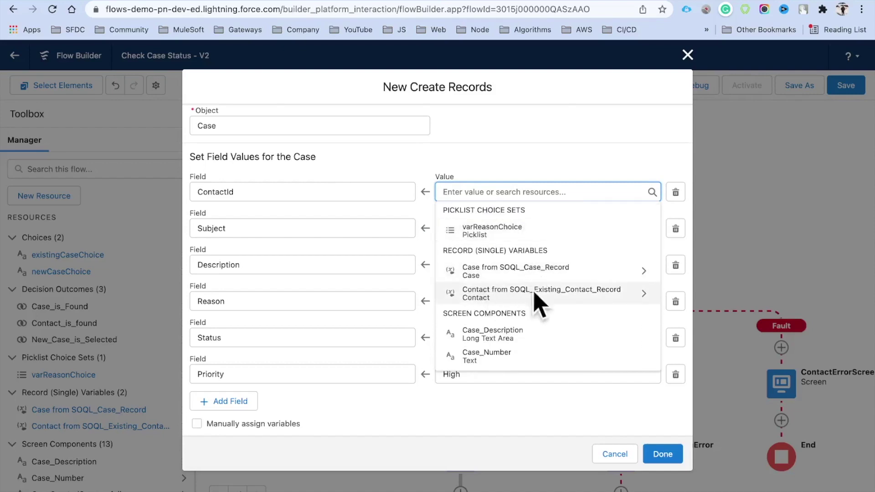
click(599, 294)
text(Id)
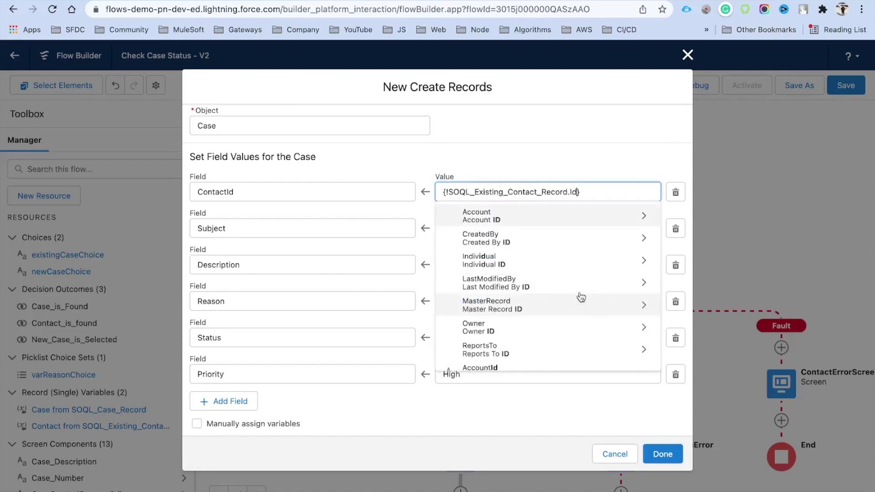
click(553, 164)
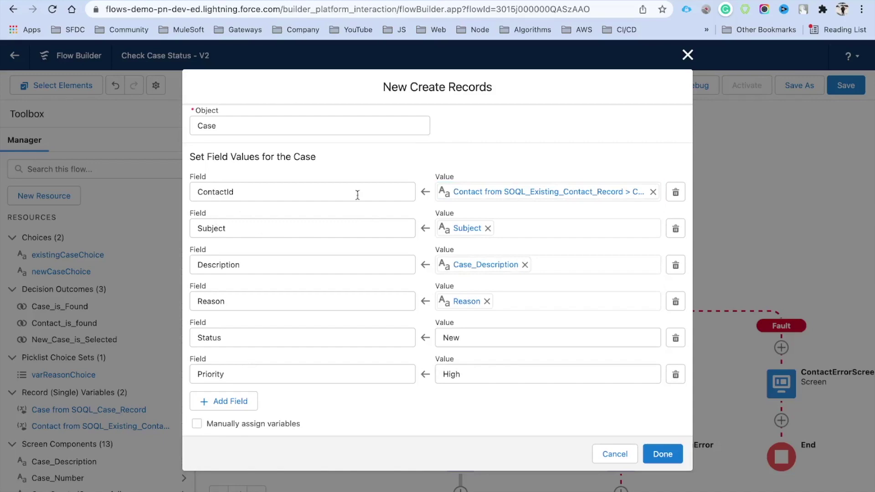
click(663, 449)
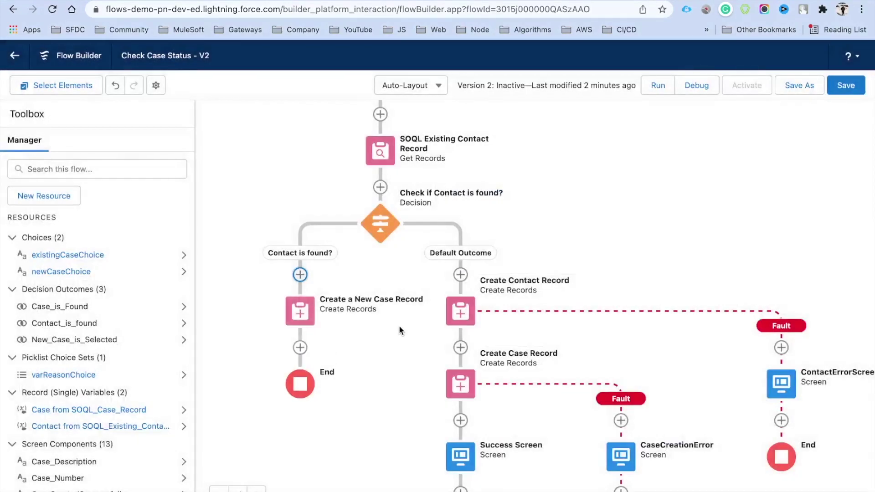
Add a fault path to the Create a New Case Record element.
drag(319, 303, 393, 338)
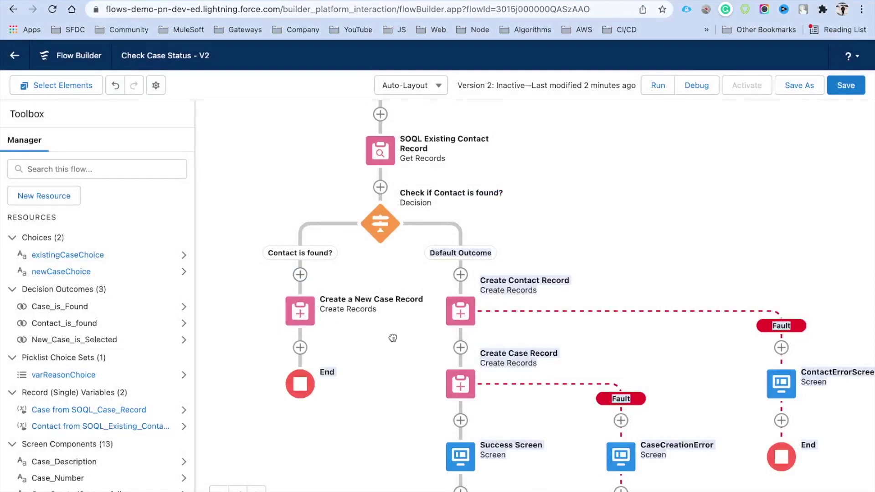
click(636, 229)
drag(374, 367, 387, 329)
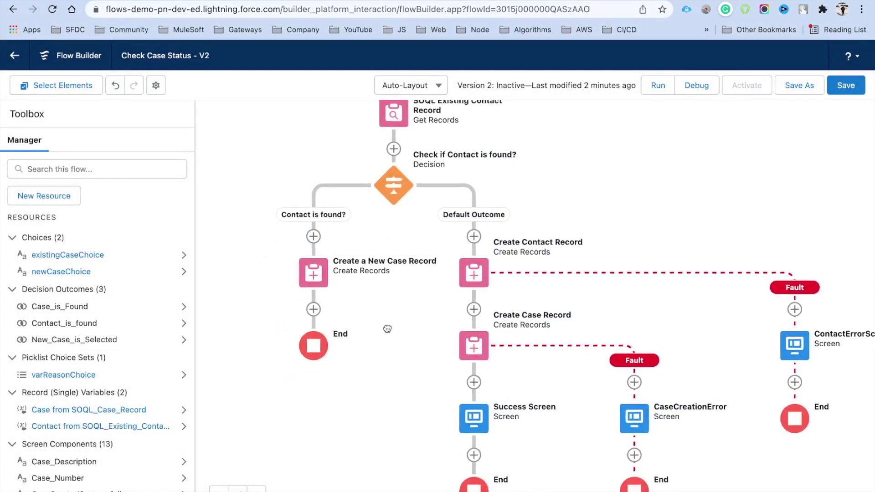
click(314, 282)
click(292, 374)
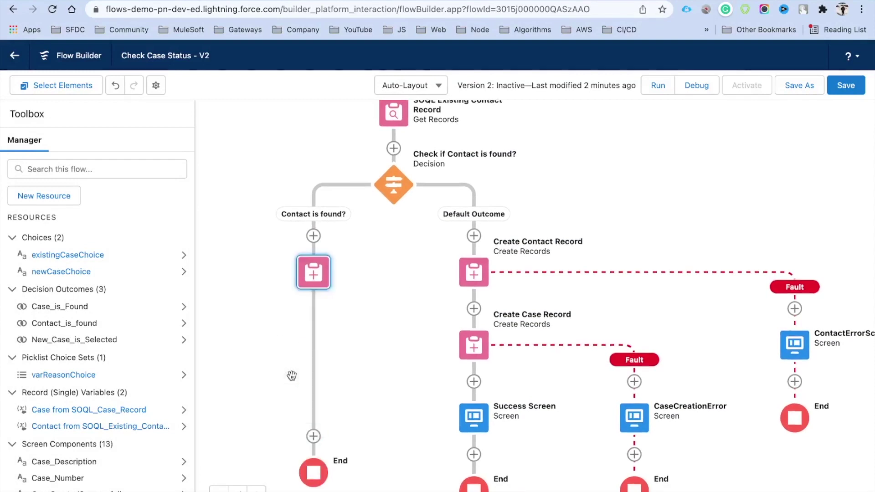
Connect the new fault path to the existing CaseCreationError screen.
drag(465, 312, 515, 310)
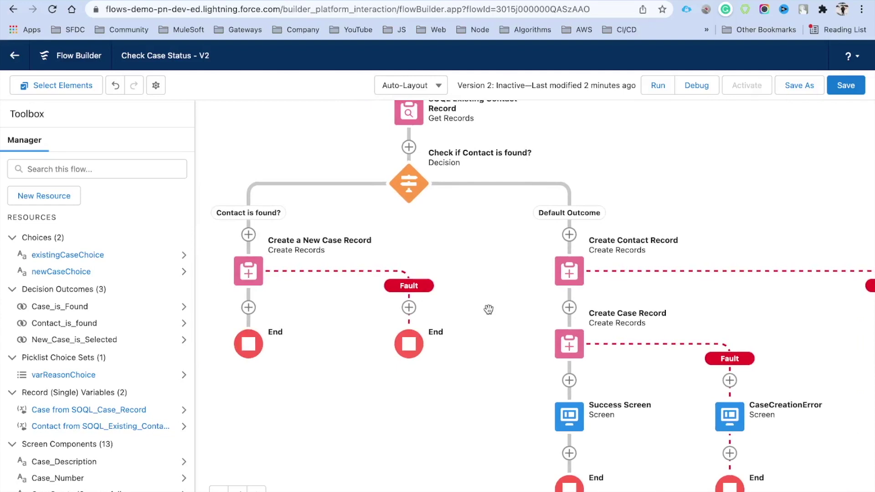
drag(489, 309, 480, 300)
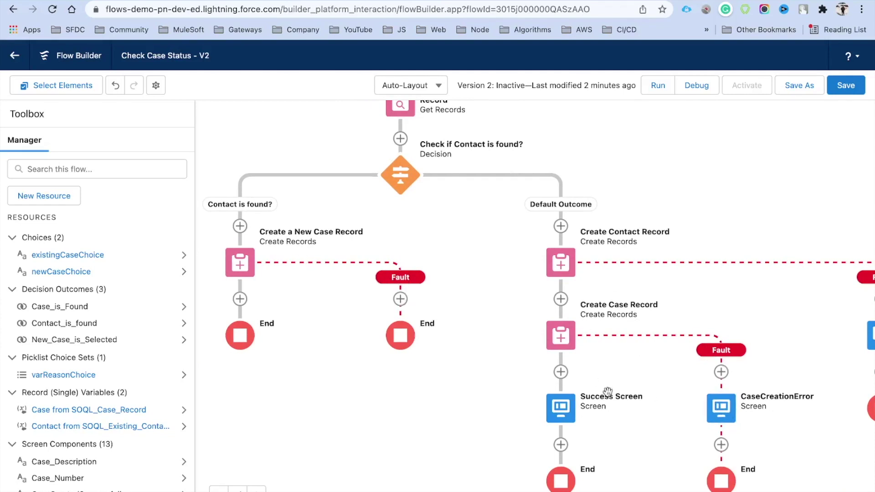
click(400, 299)
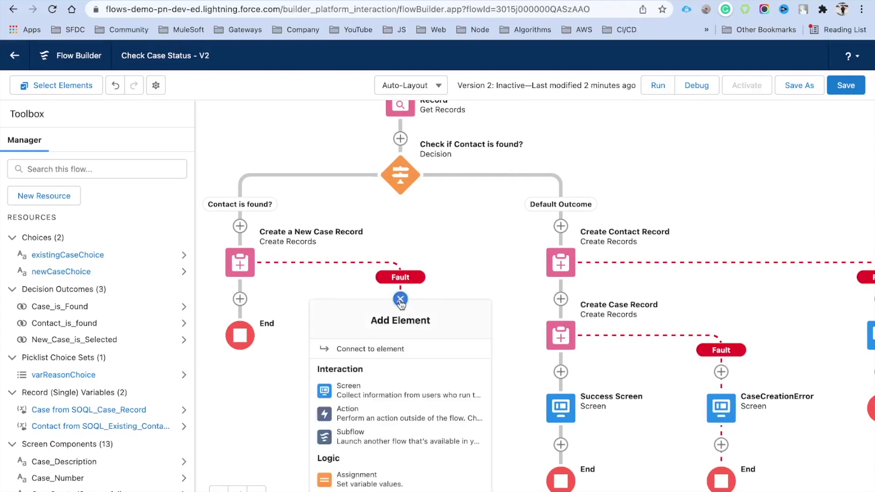
click(378, 354)
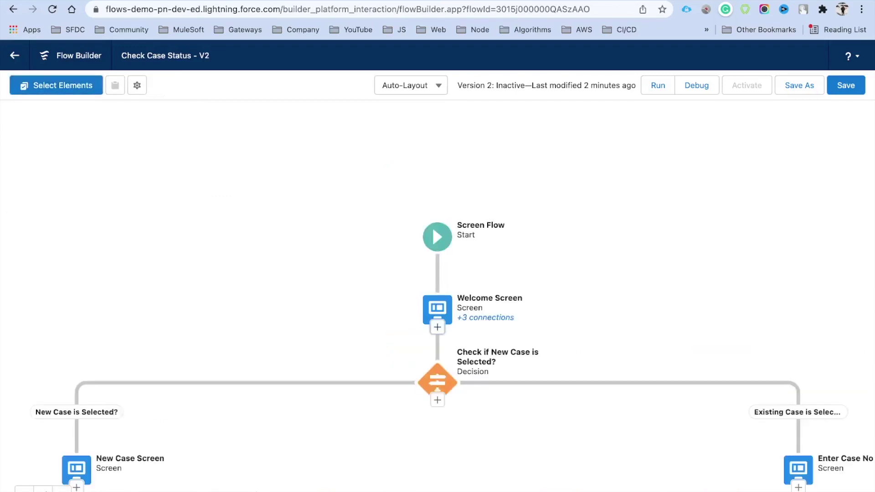
scroll(638, 290, down, 5)
scroll(637, 290, down, 10)
scroll(647, 288, left, 5)
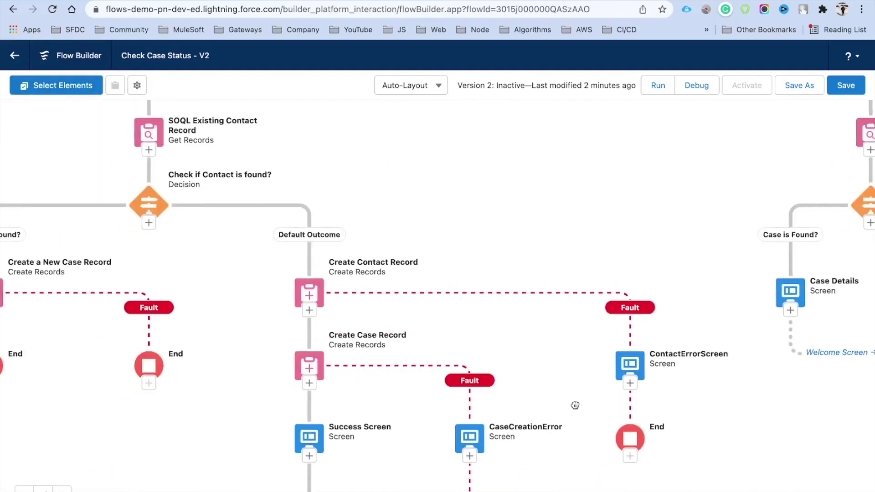
click(556, 341)
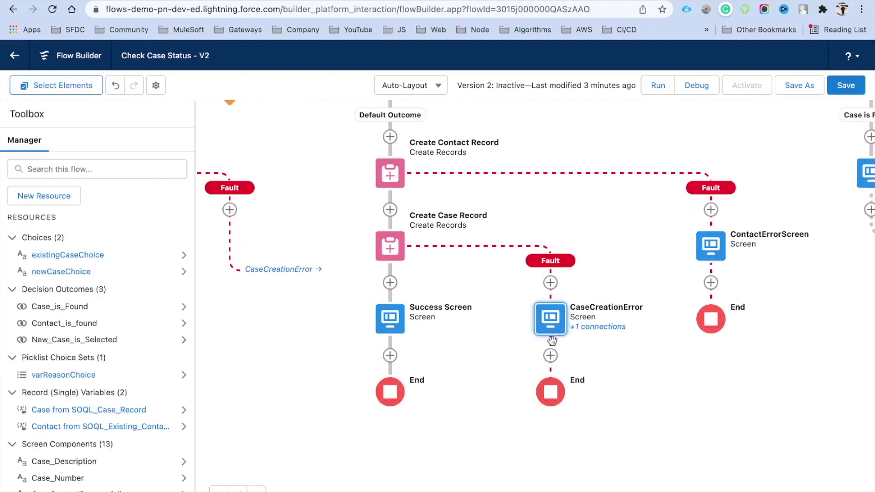
Exit multi-select mode and pan the canvas toward the case-creation fault branches.
drag(323, 317, 494, 321)
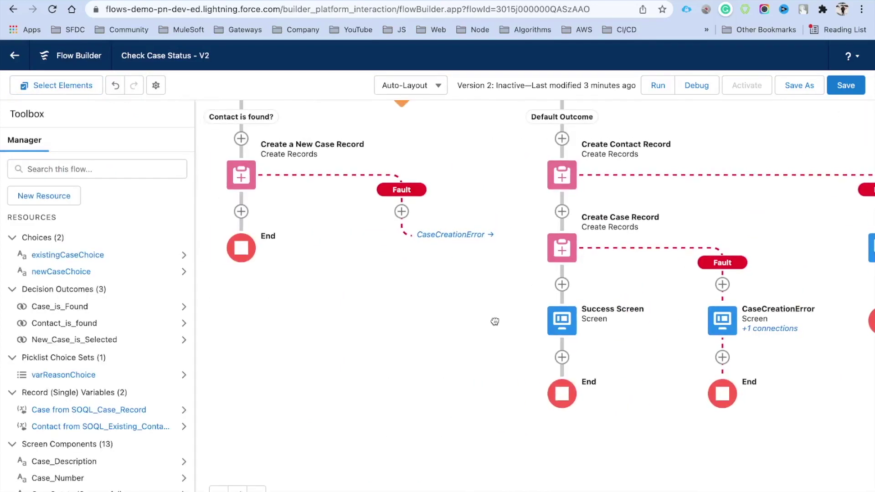
click(241, 212)
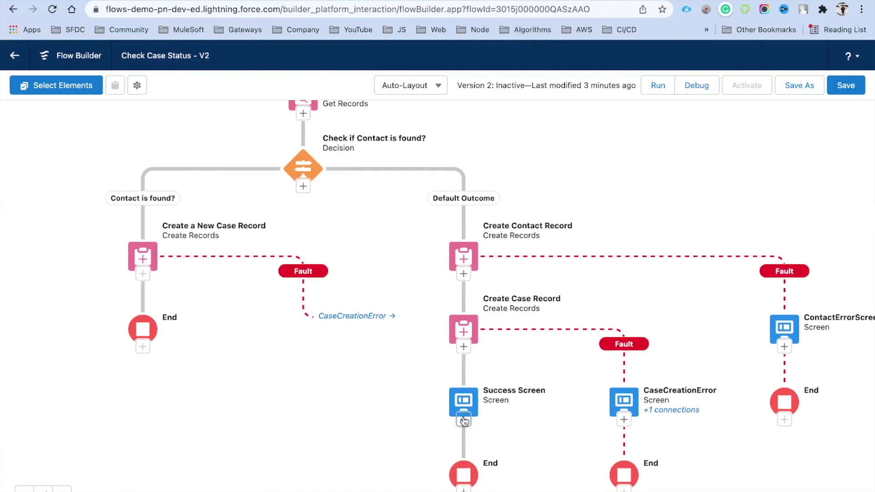
key(Escape)
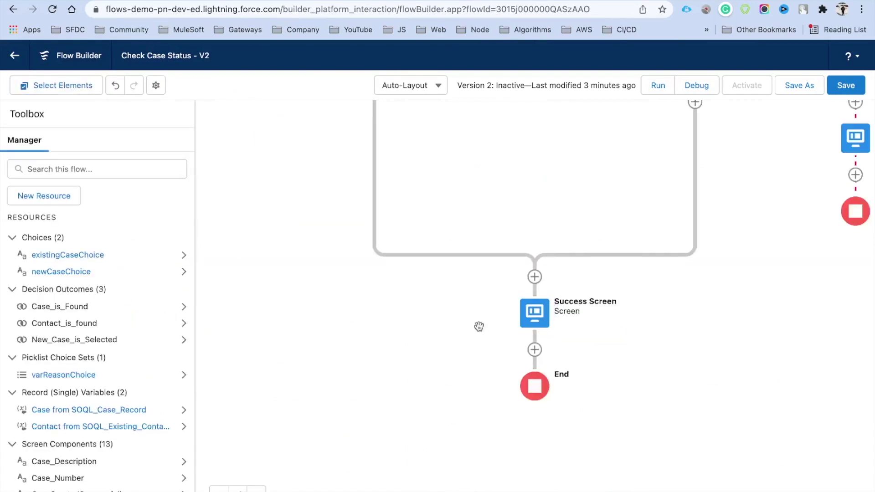
drag(665, 318, 629, 402)
drag(696, 214, 665, 288)
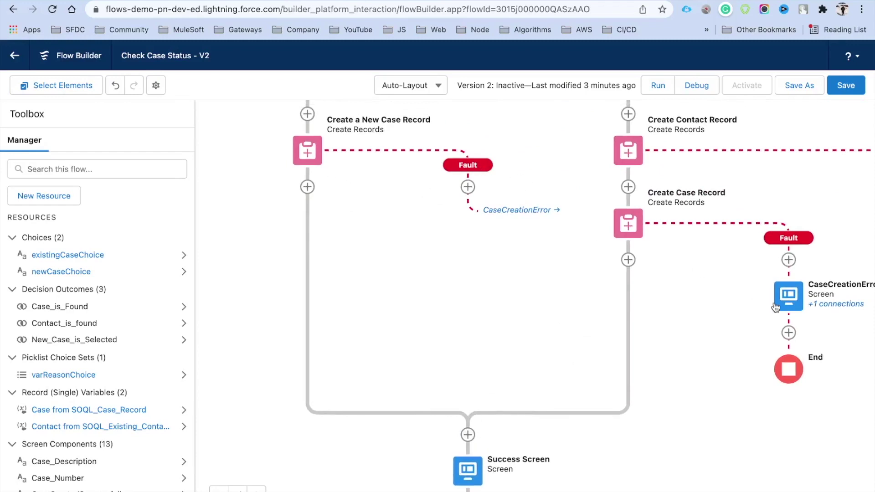
scroll(783, 309, up, 2)
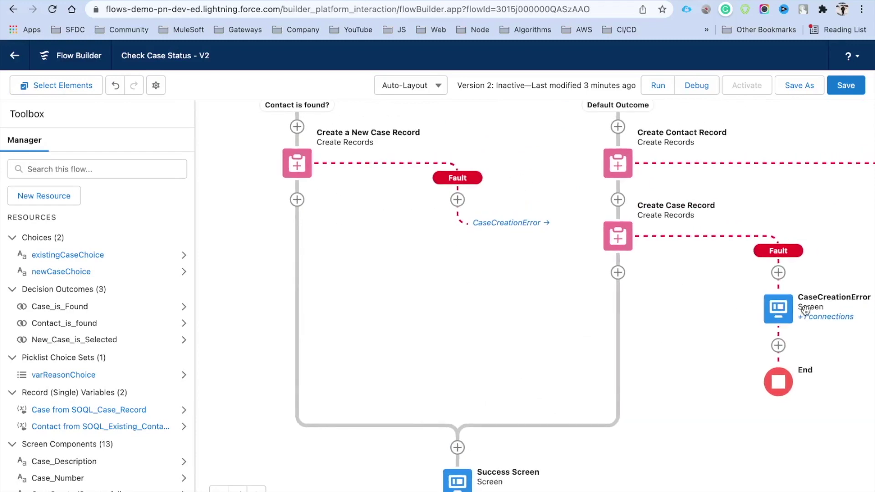
Save flow version 2 and pan over to the New Case branch.
click(846, 86)
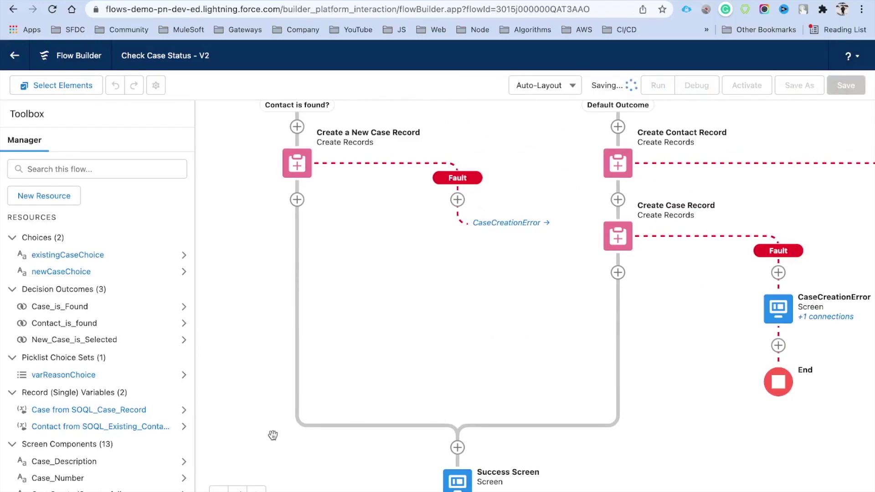
click(238, 488)
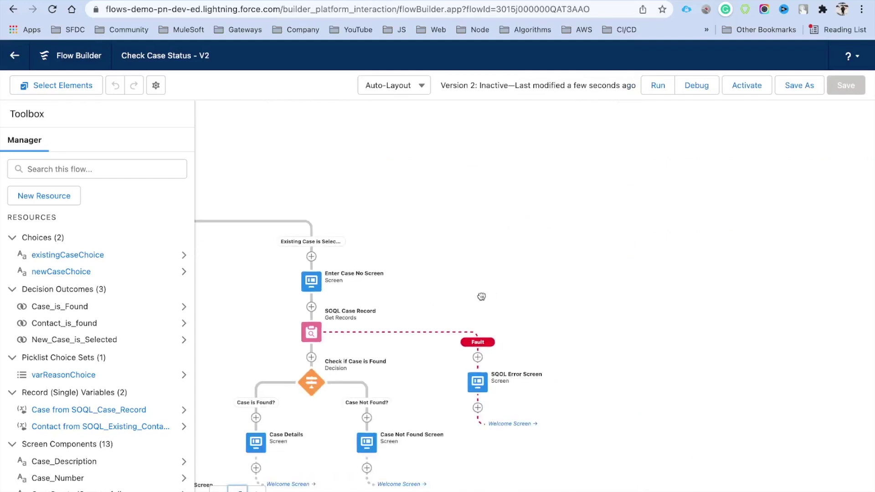
drag(475, 294, 580, 272)
drag(402, 240, 544, 241)
Review the CaseCreationError and contact error fault paths, then start a debug run.
scroll(544, 241, up, 3)
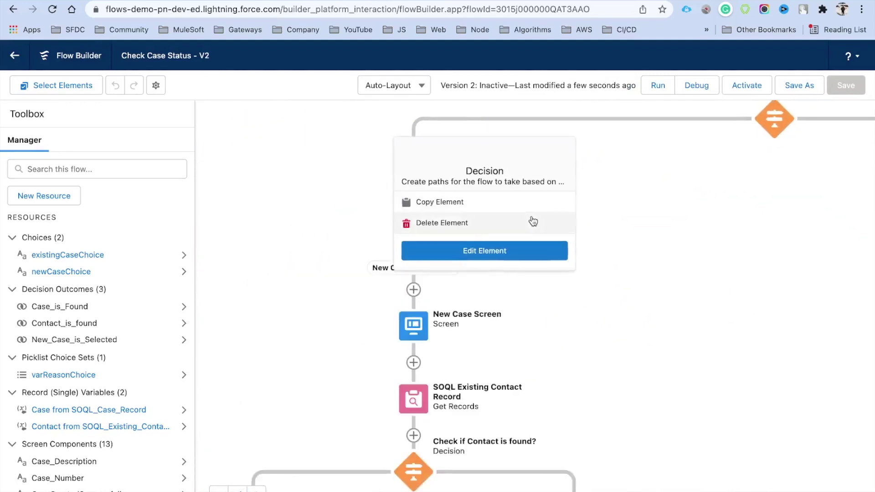
scroll(592, 248, down, 2)
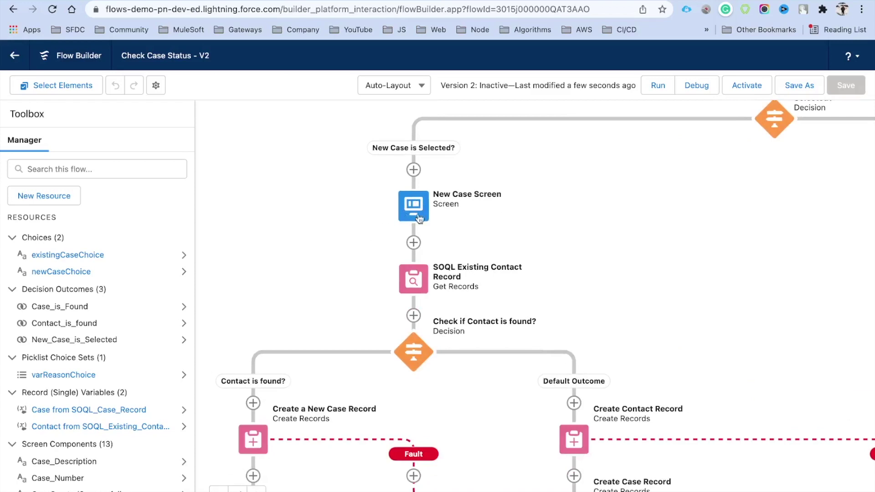
scroll(606, 241, down, 3)
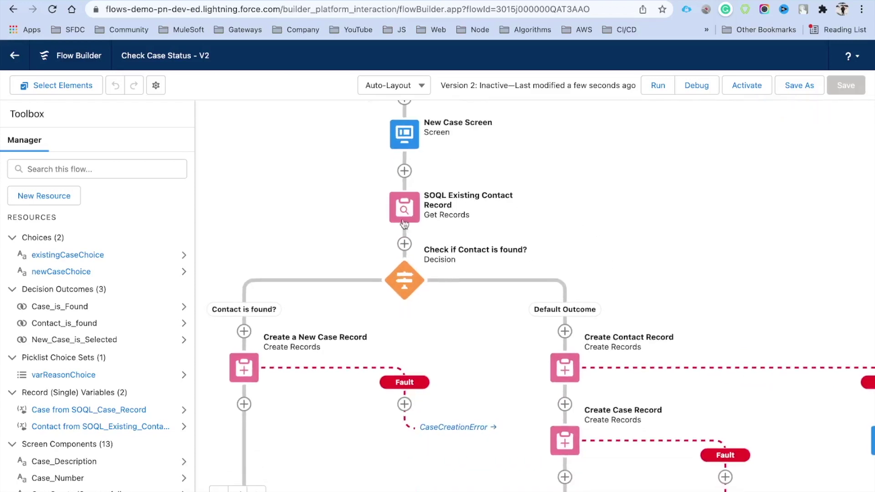
drag(371, 325, 387, 278)
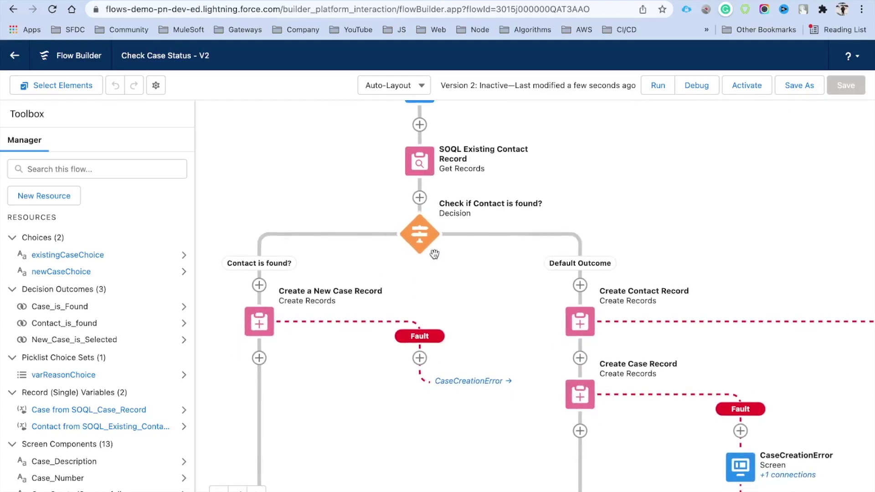
drag(663, 251, 564, 204)
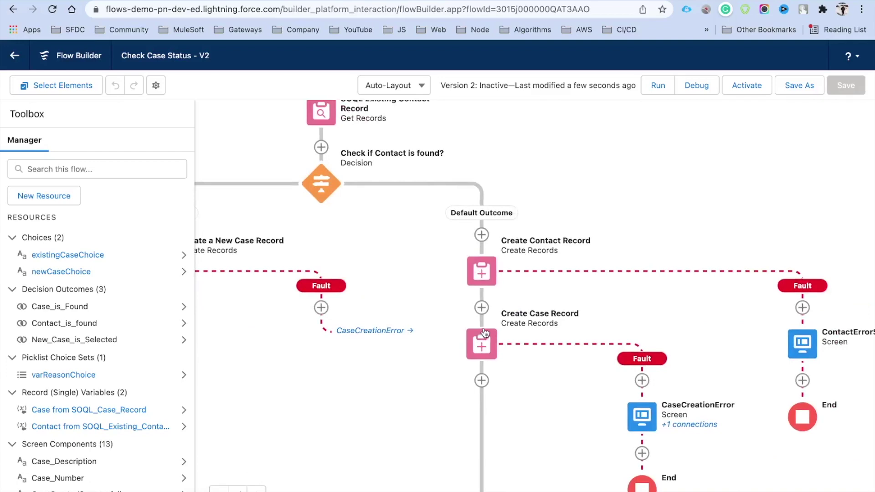
drag(573, 373, 656, 323)
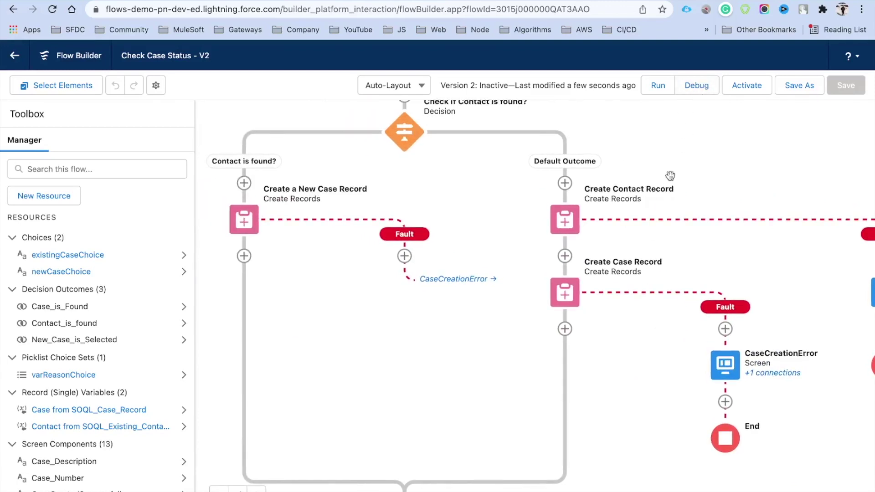
click(700, 92)
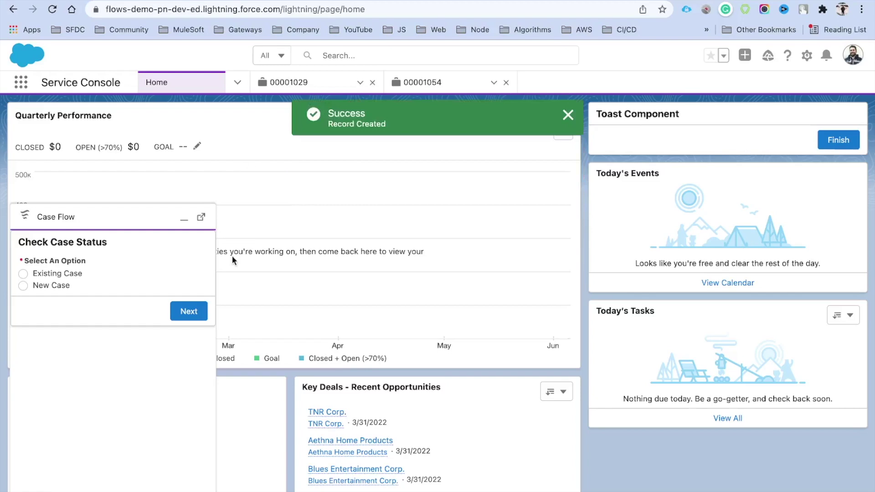
Close the record-created toast and copy case 00001029's contact email, cancelling the edit.
click(568, 114)
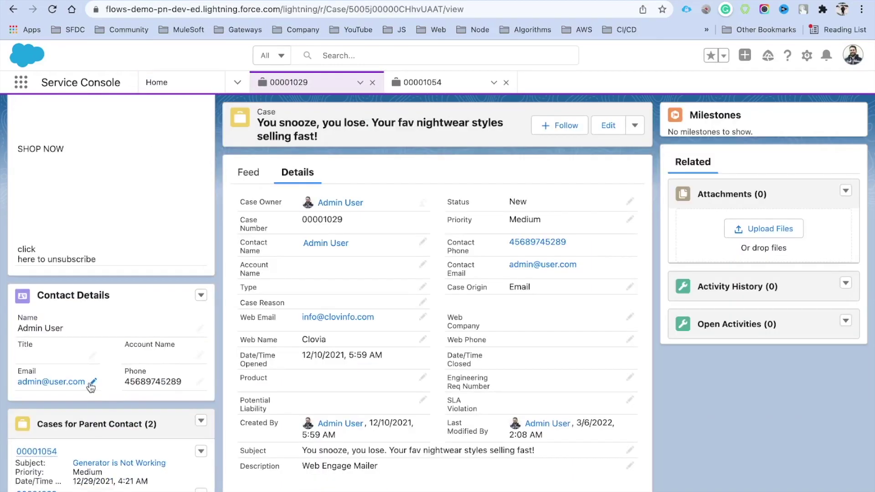
click(93, 382)
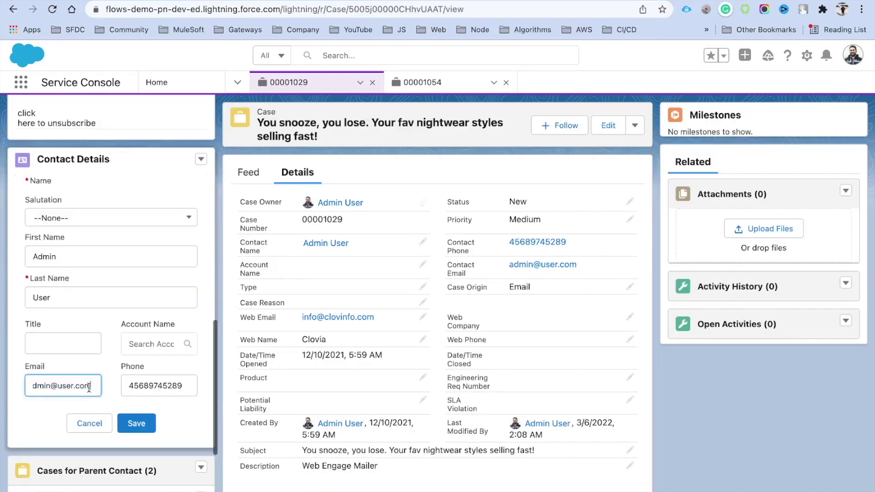
triple_click(76, 387)
key(ctrl+c)
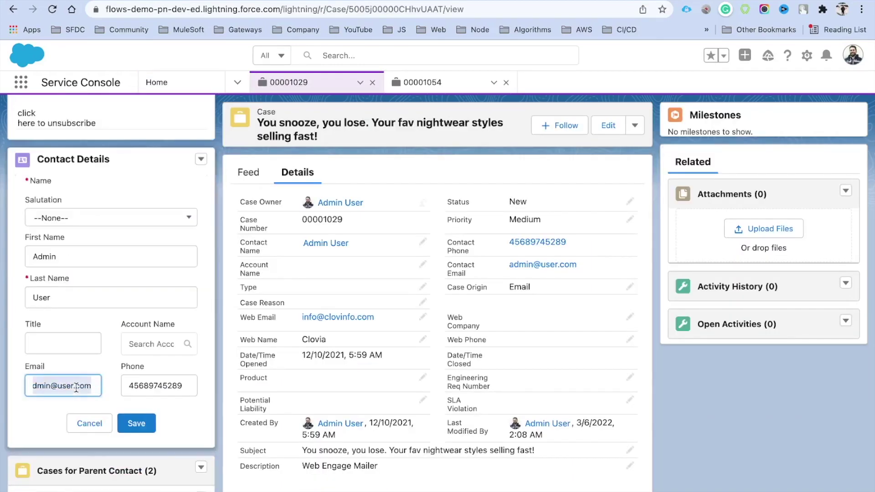
click(87, 423)
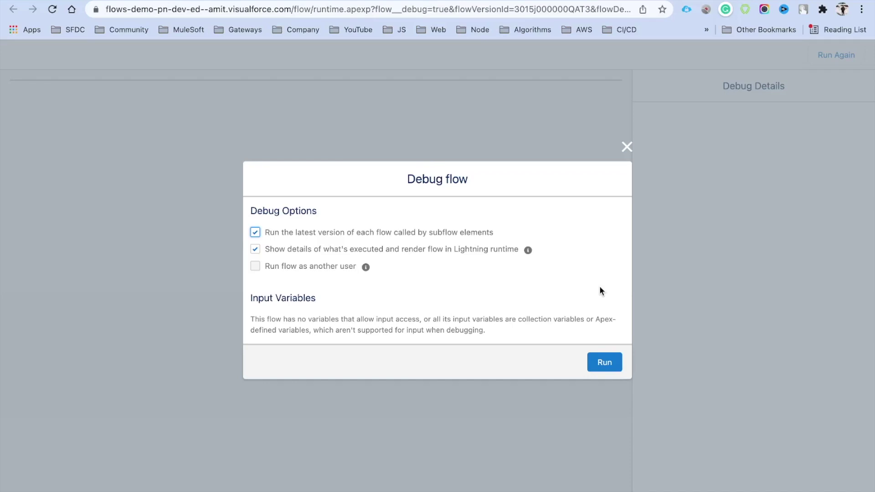
Run the debug with New Case and enter the contact's first name, last name and email.
click(603, 362)
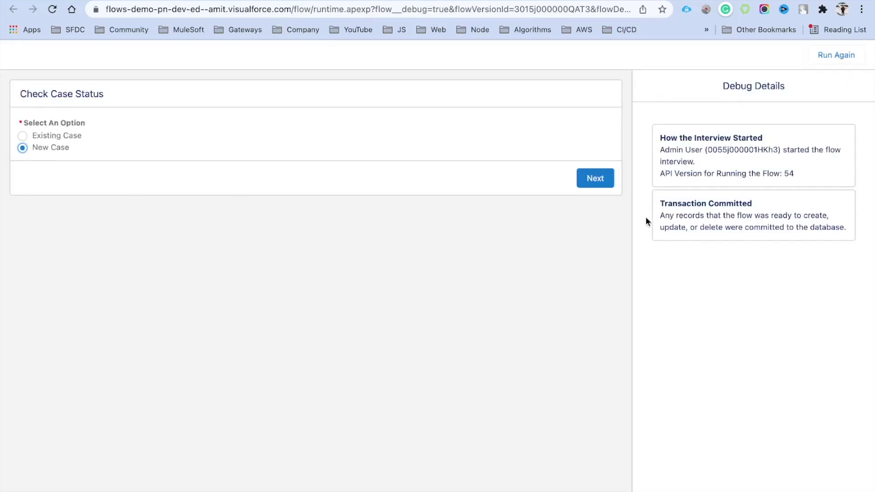
click(594, 178)
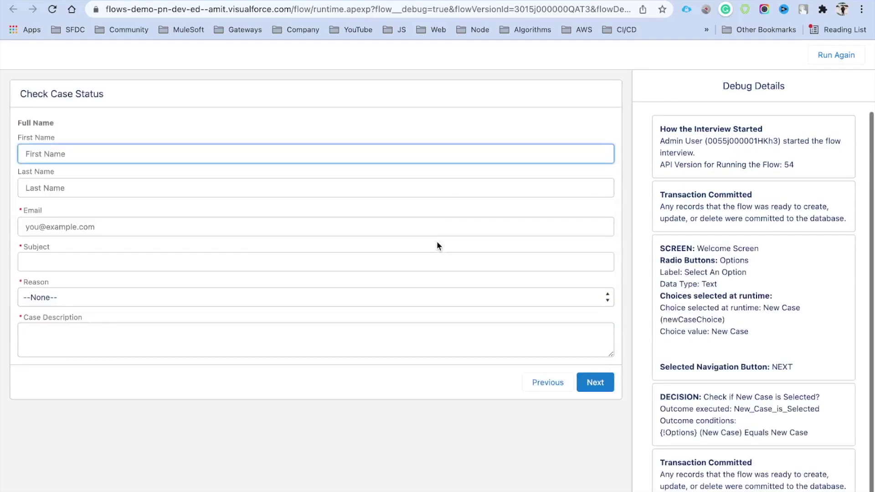
key(Tab)
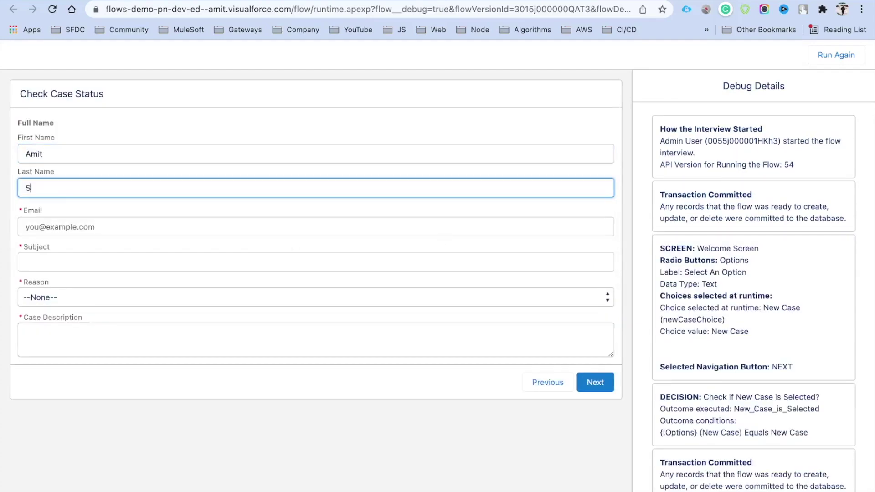
key(Tab)
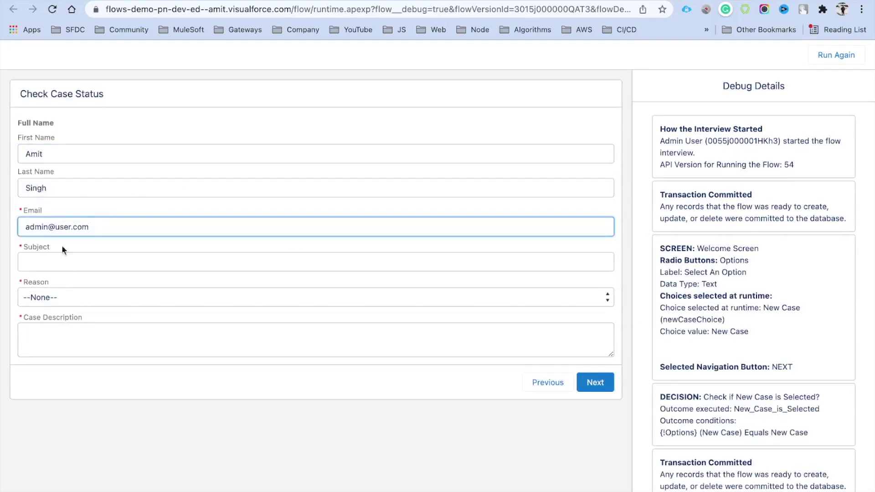
Enter subject 'Debug Case Flow', reason Equipment Complexity, description 'Debug case flow', and submit.
click(71, 266)
text(D)
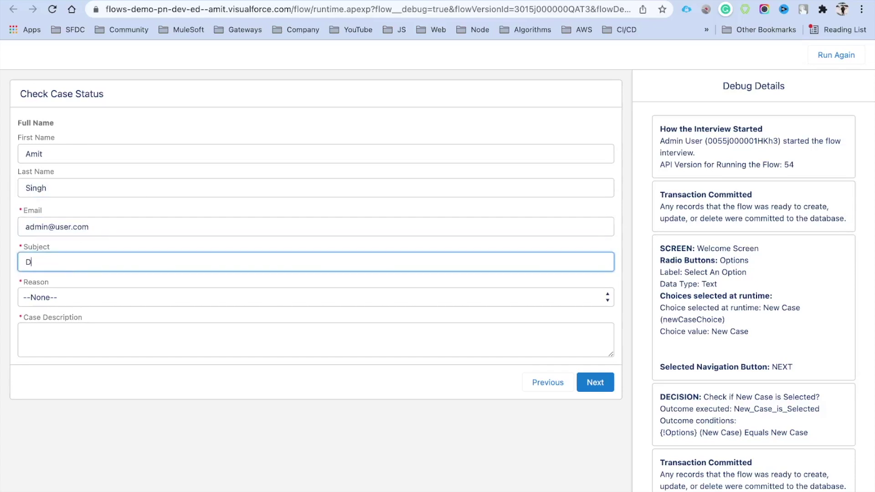
text(ebug Case Flow)
click(81, 292)
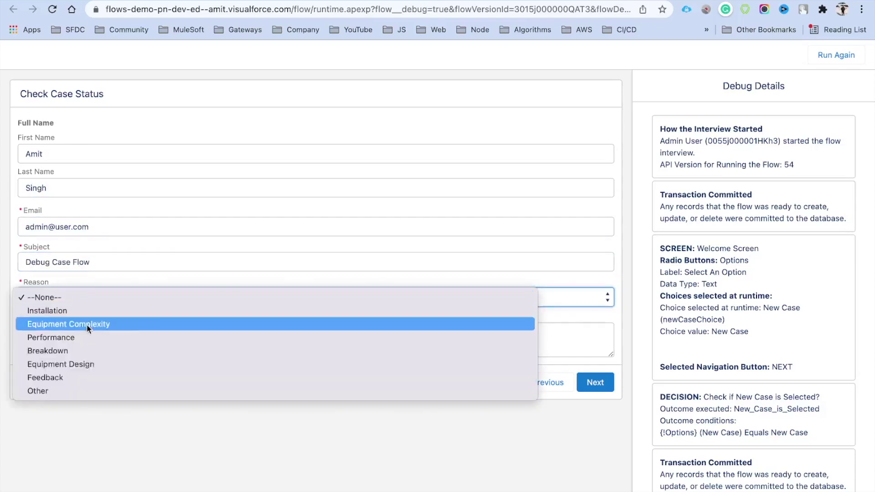
click(87, 323)
click(88, 341)
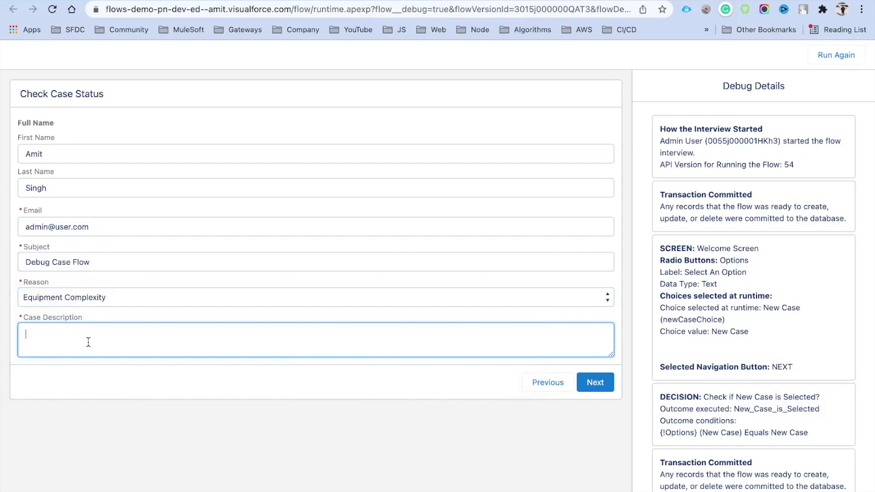
key(ctrl+v)
key(super+z)
text(Debug case flow)
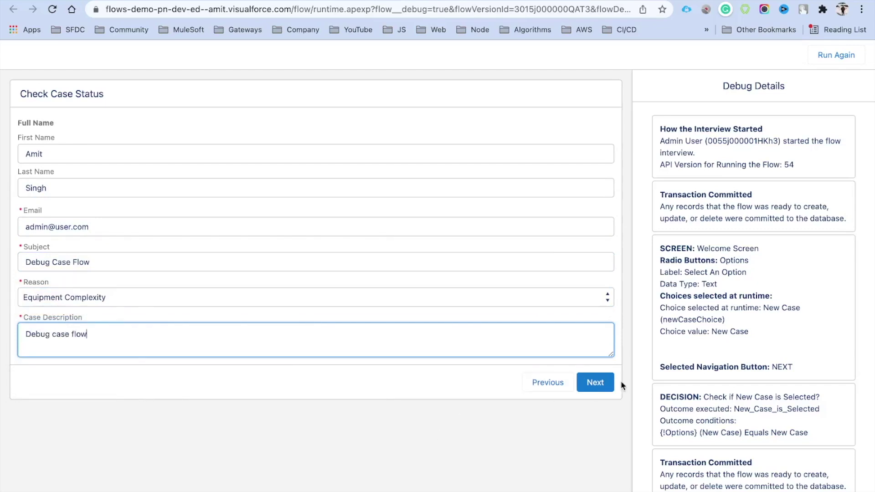
click(595, 384)
drag(262, 119, 405, 124)
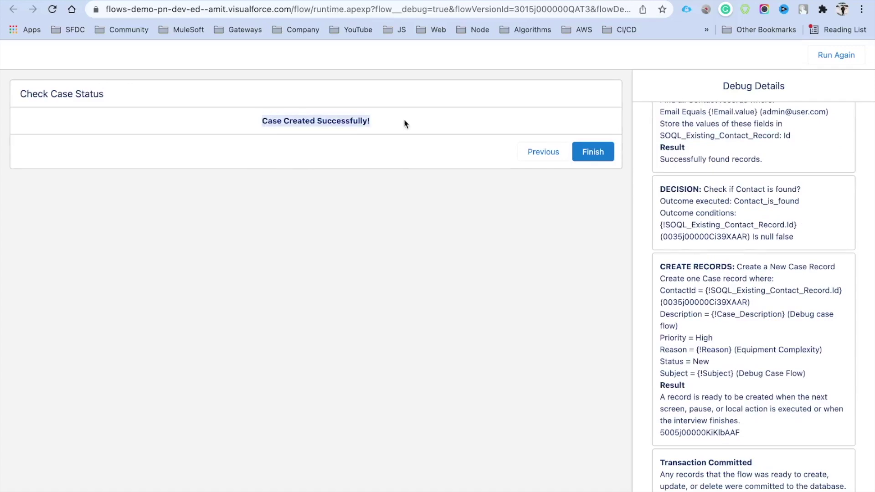
scroll(672, 269, up, 7)
scroll(673, 271, down, 7)
scroll(672, 271, up, 6)
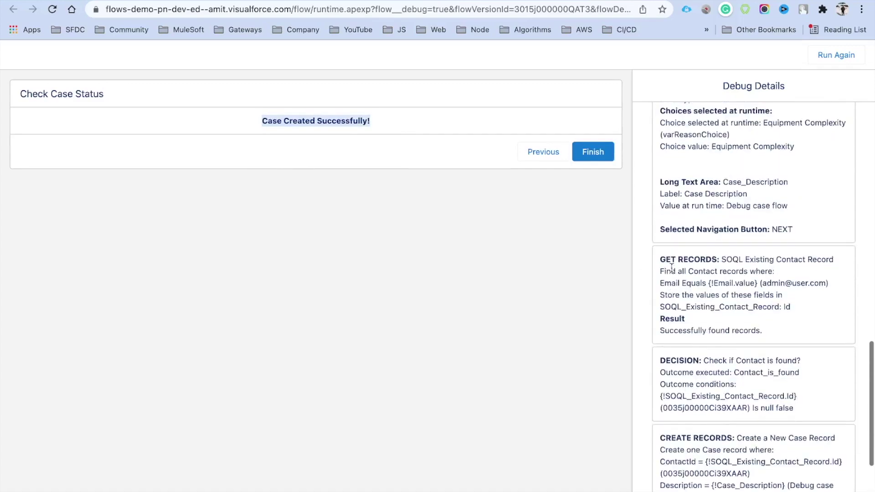
scroll(671, 268, up, 10)
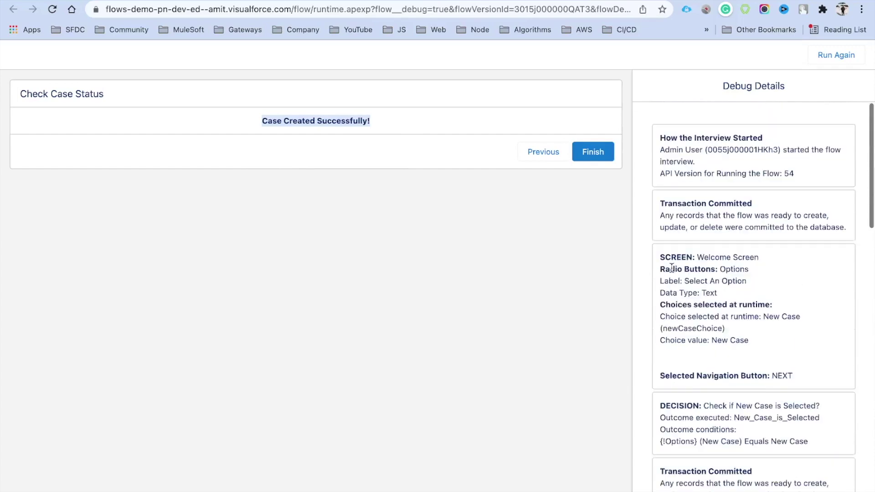
scroll(671, 269, down, 3)
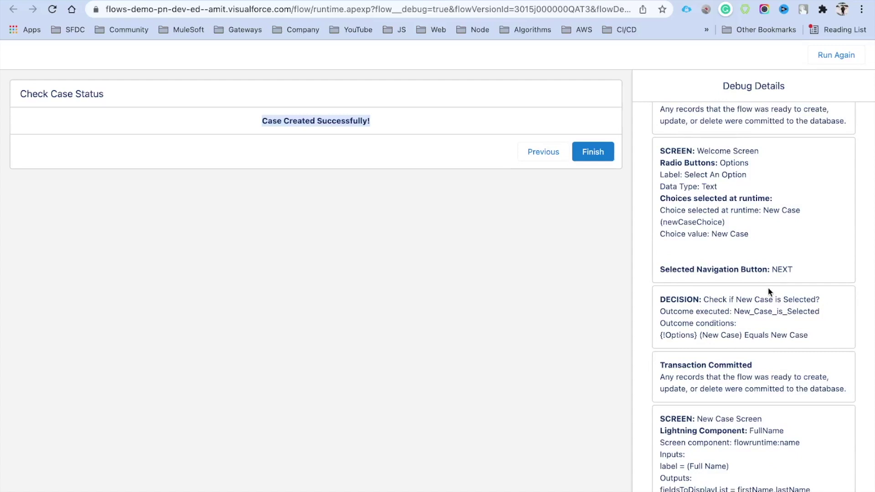
scroll(742, 339, down, 7)
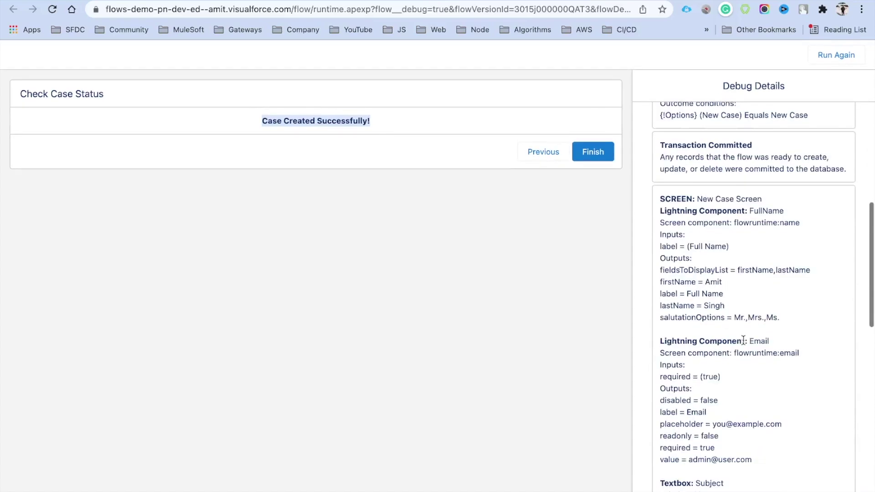
scroll(743, 290, down, 2)
drag(661, 181, 768, 263)
scroll(777, 265, down, 3)
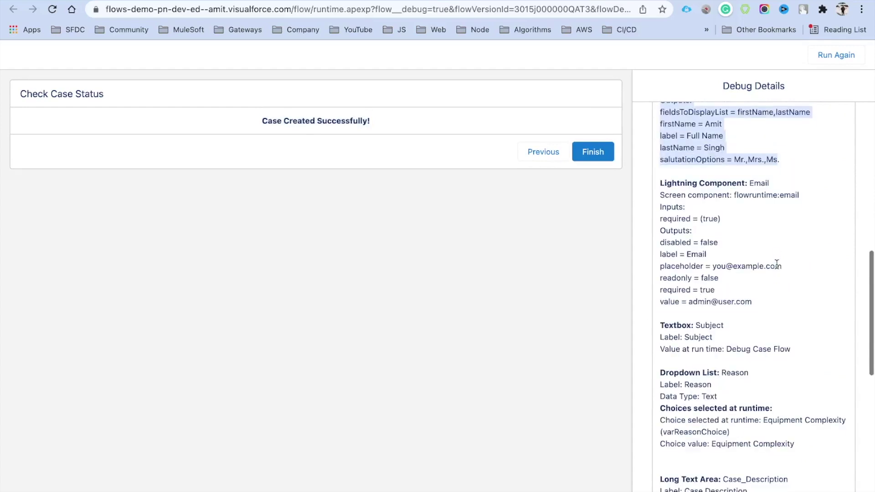
drag(690, 303, 761, 301)
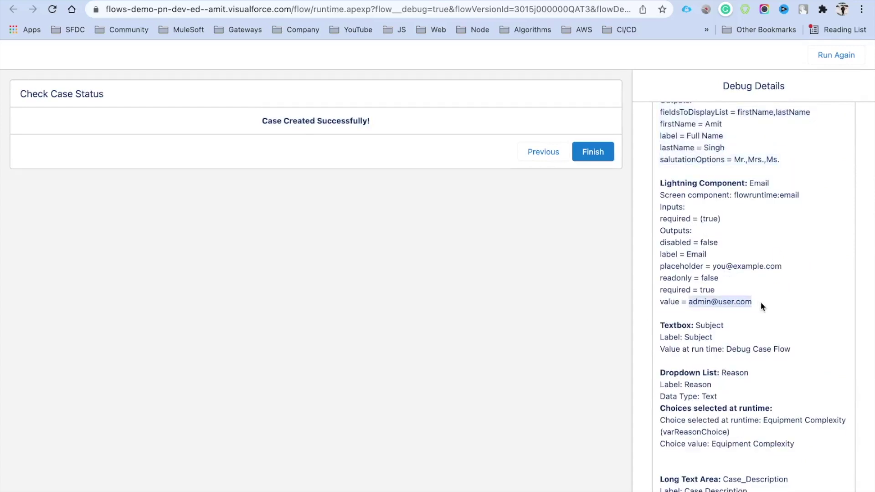
scroll(759, 301, down, 5)
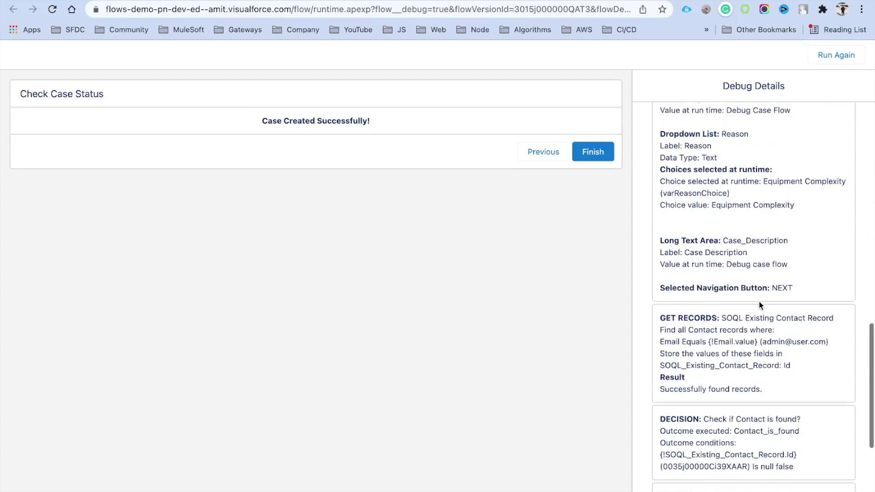
scroll(758, 300, down, 3)
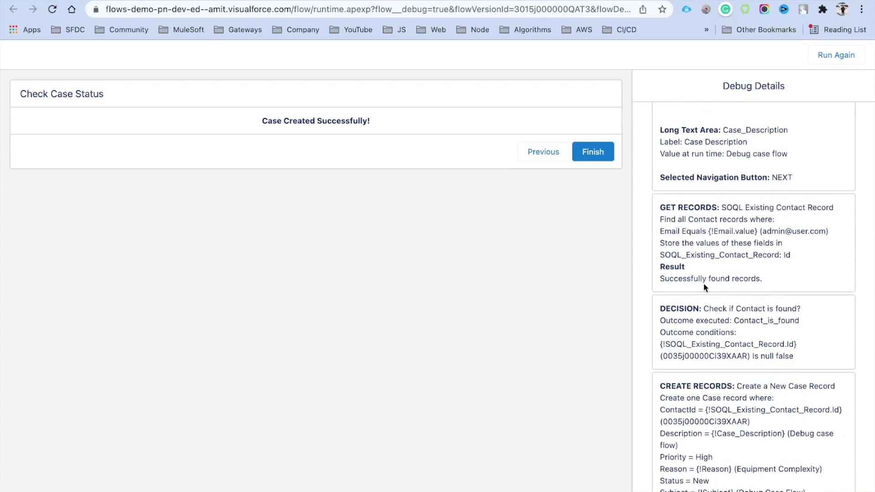
drag(662, 278, 788, 280)
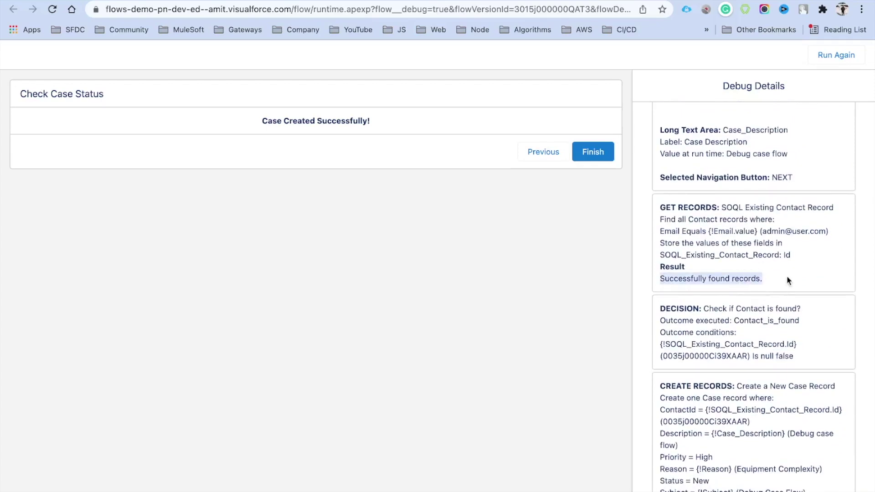
scroll(738, 347, down, 1)
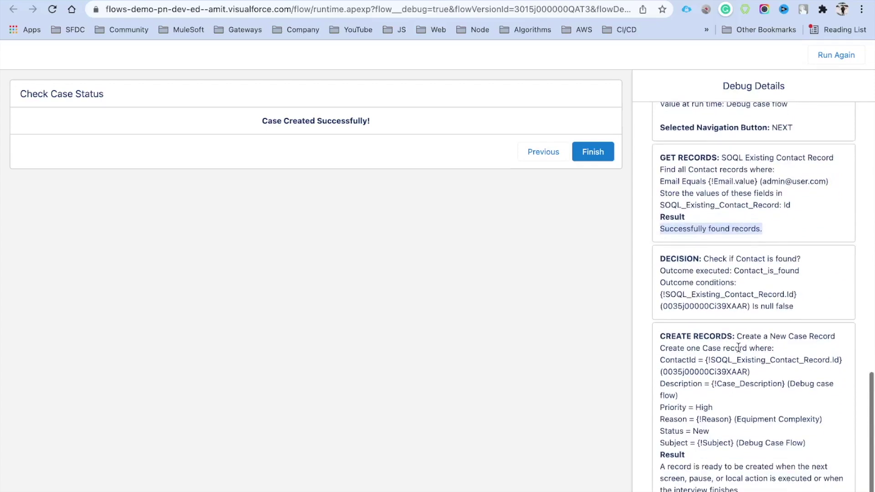
double_click(703, 306)
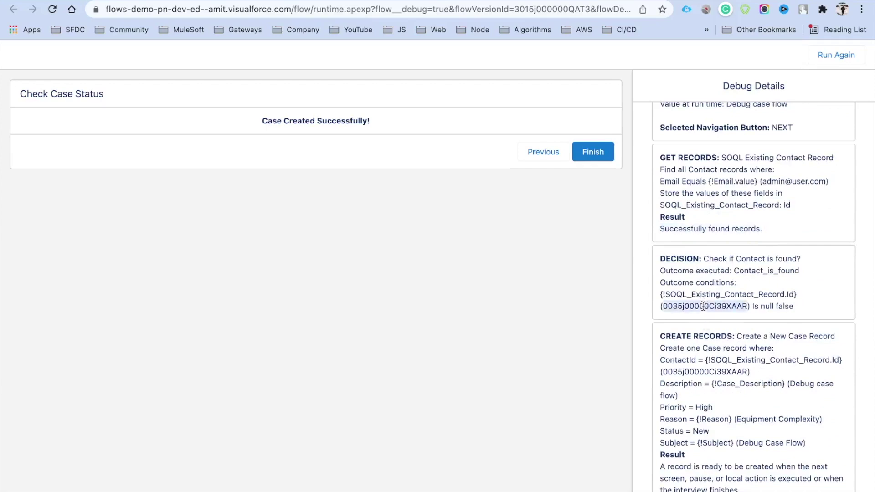
scroll(703, 306, down, 1)
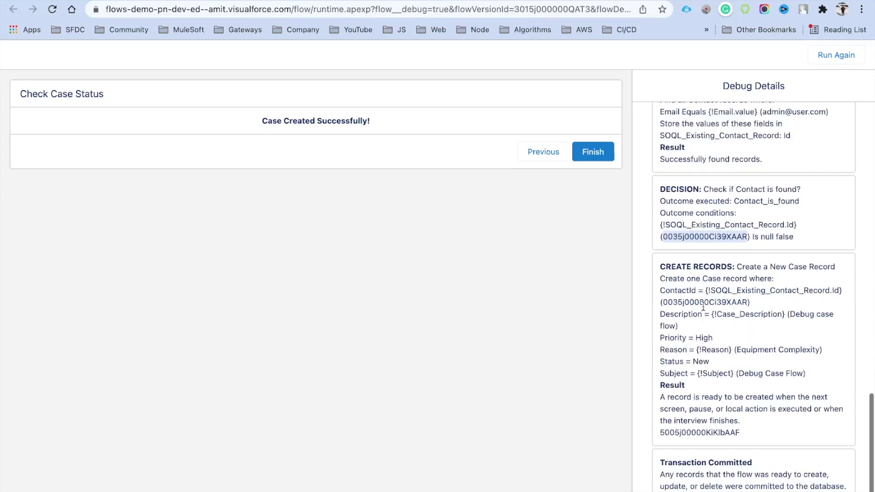
double_click(683, 432)
key(super+c)
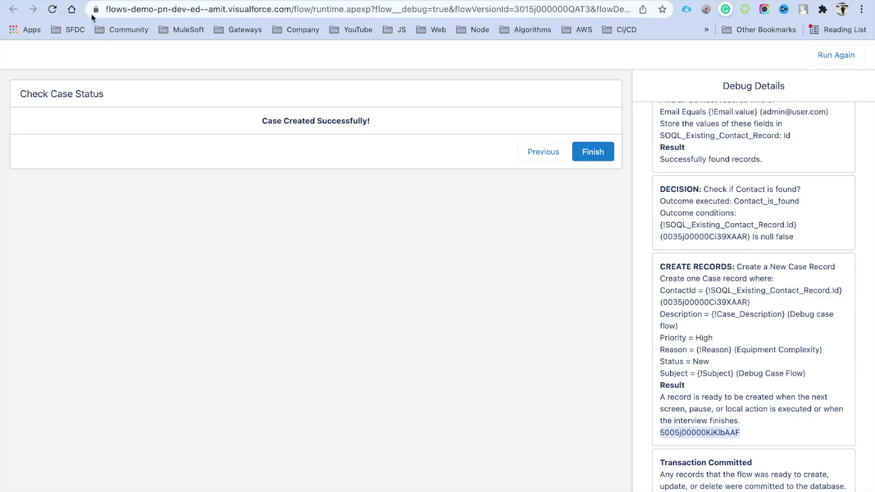
Load the new case's record page by pasting its ID into the URL, then view Details.
click(86, 0)
double_click(390, 9)
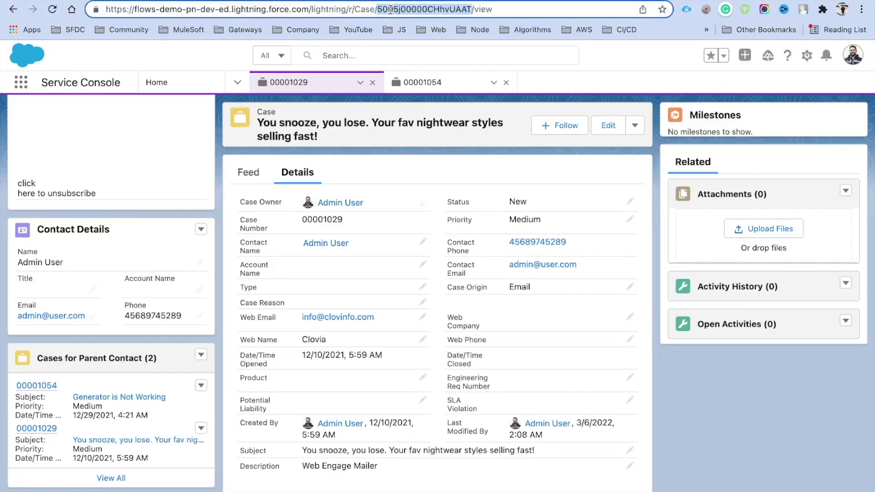
key(super+v)
key(Return)
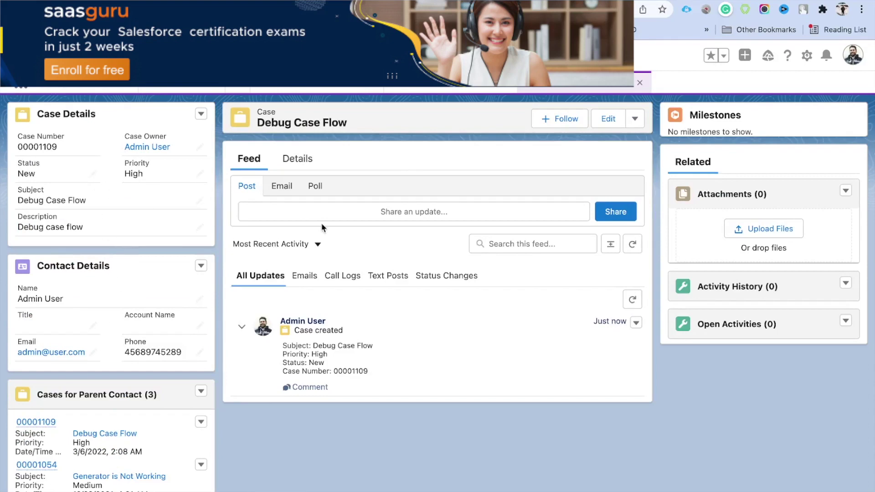
click(297, 168)
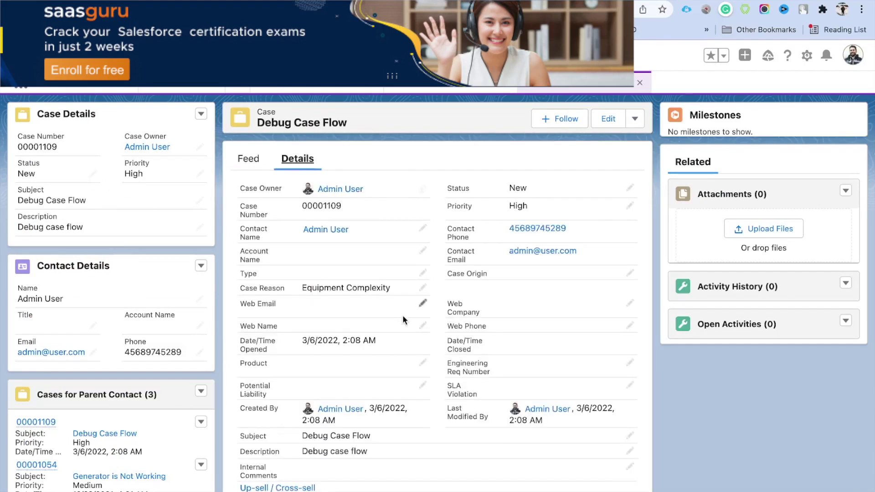
scroll(388, 290, down, 1)
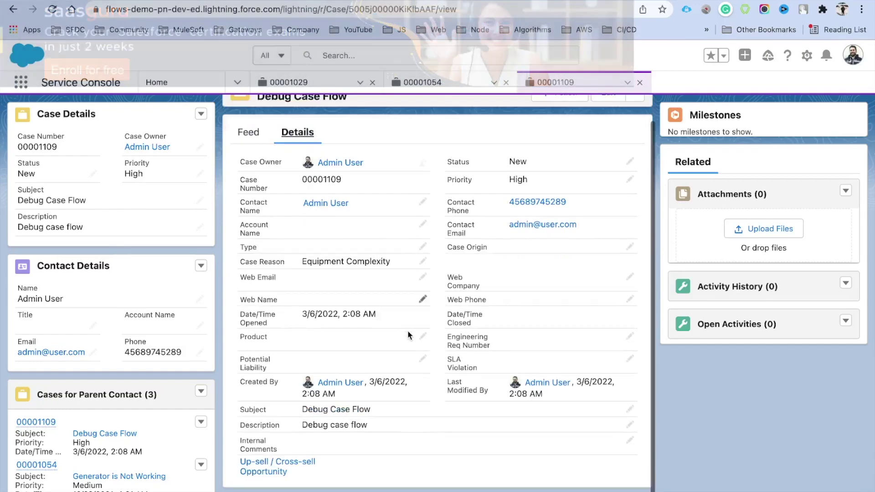
scroll(411, 267, up, 1)
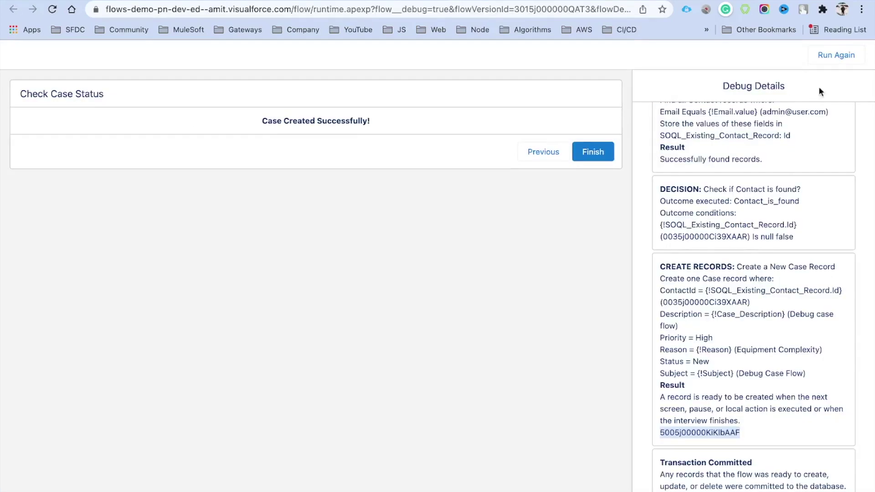
Rerun the debug as a New Case and enter a new contact's name and email.
click(843, 60)
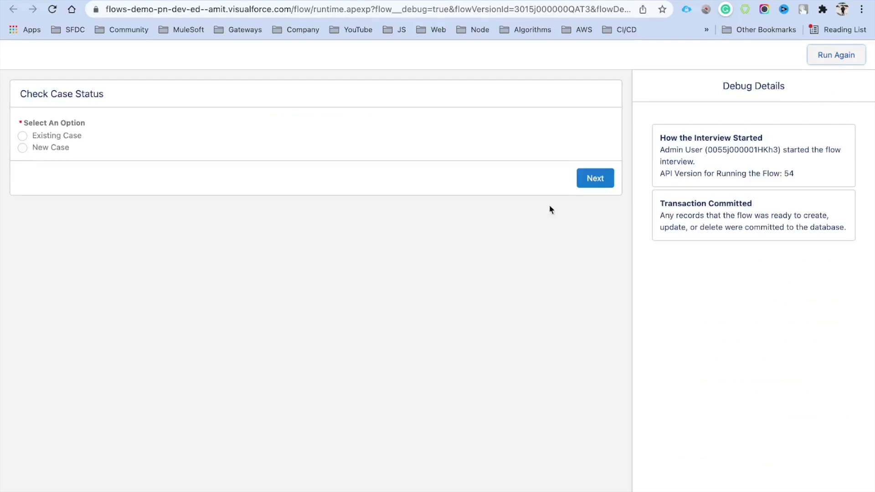
click(23, 148)
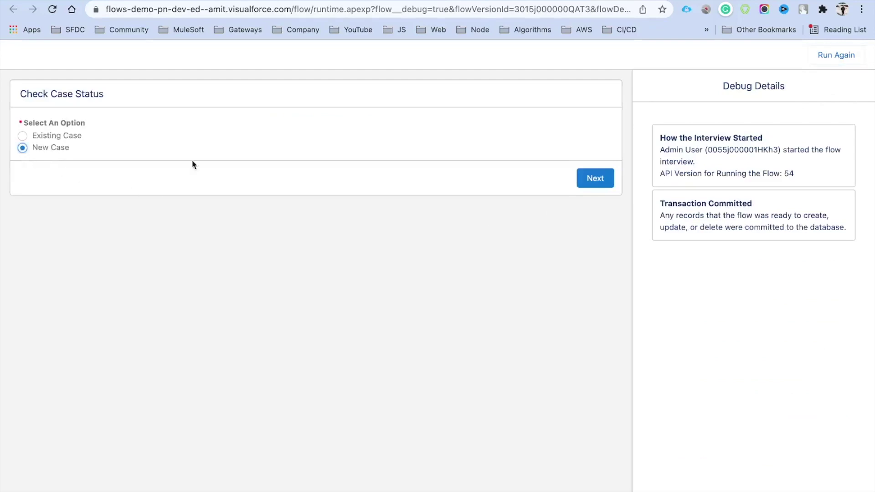
click(597, 178)
text(Amit)
key(BackSpace)
key(BackSpace)
key(BackSpace)
key(BackSpace)
text(Flow)
click(27, 188)
text(DEM)
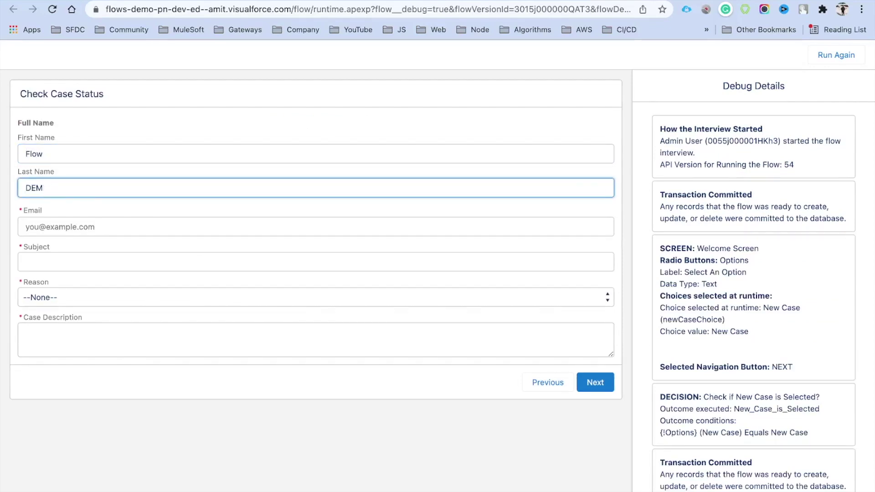
text(I TO Youtube)
click(63, 232)
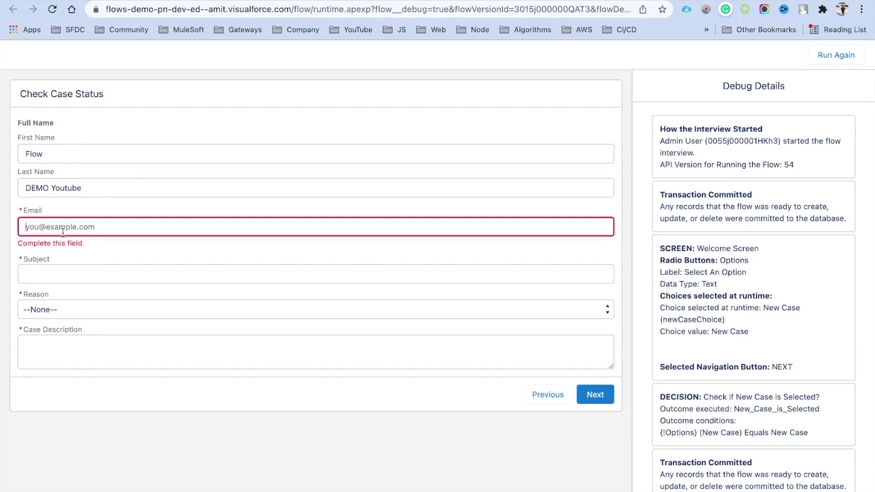
click(93, 254)
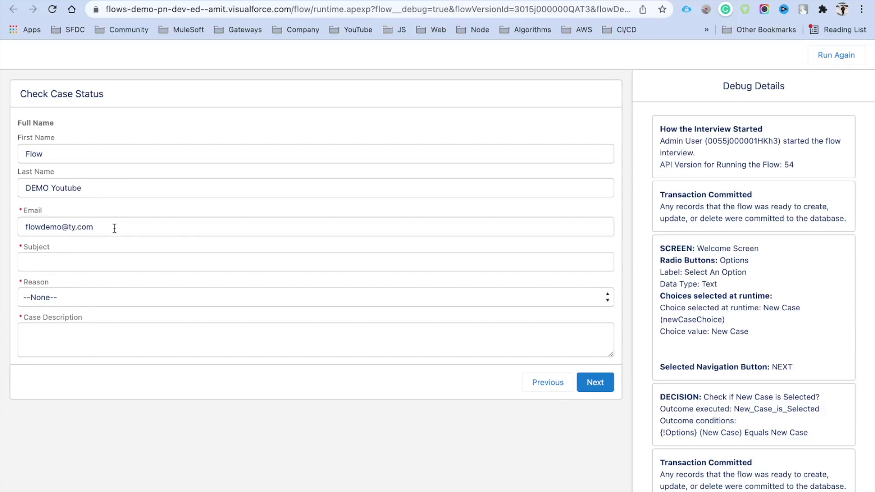
Set subject 'DEMO Youtube', reason Equipment Design, a matching description, and submit.
click(84, 264)
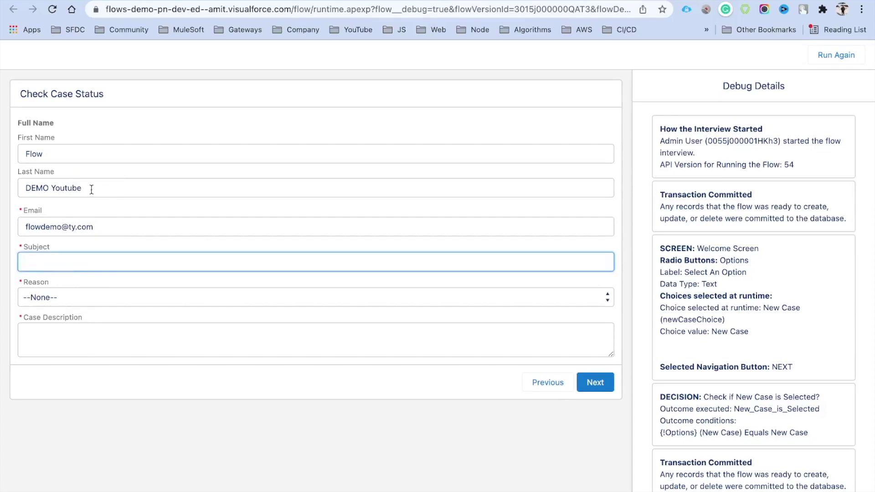
triple_click(92, 189)
key(ctrl+c)
click(90, 255)
key(ctrl+v)
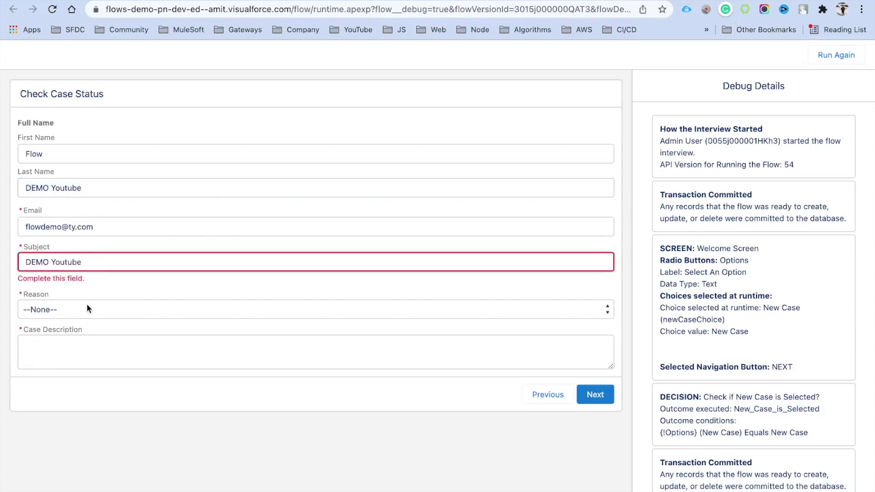
click(87, 308)
click(86, 363)
click(75, 356)
key(ctrl+v)
key(ctrl+v)
key(ctrl+v)
key(ctrl+v)
key(ctrl+v)
key(ctrl+v)
key(ctrl+v)
key(ctrl+v)
key(ctrl+v)
key(ctrl+v)
key(ctrl+v)
key(ctrl+v)
key(ctrl+v)
key(ctrl+v)
click(253, 377)
click(238, 346)
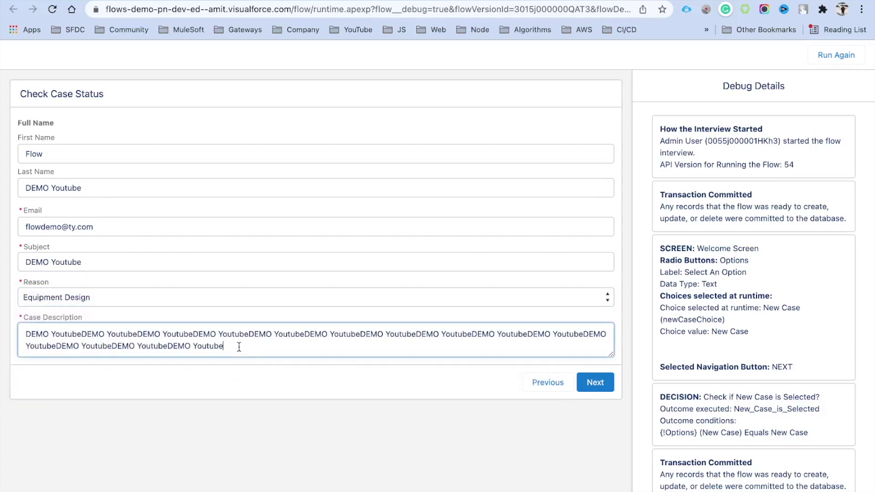
click(593, 386)
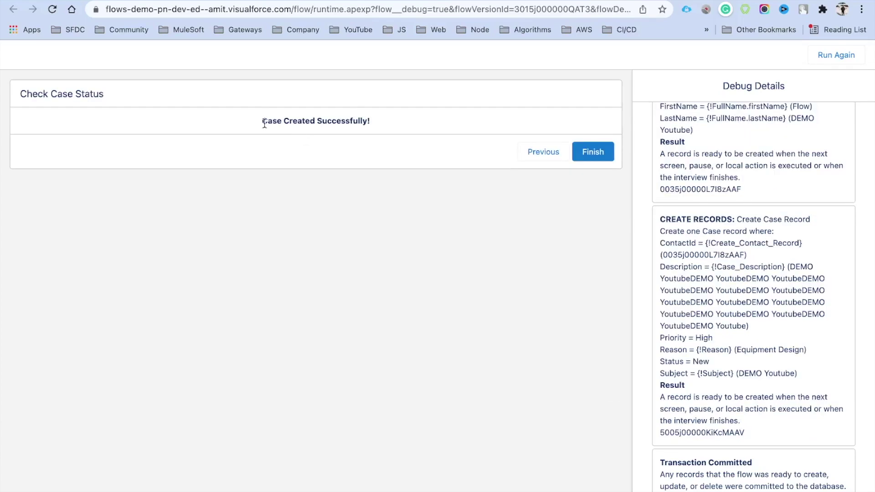
Review the debug log's success message, New Case choice and New Case Screen entry.
drag(261, 121, 388, 126)
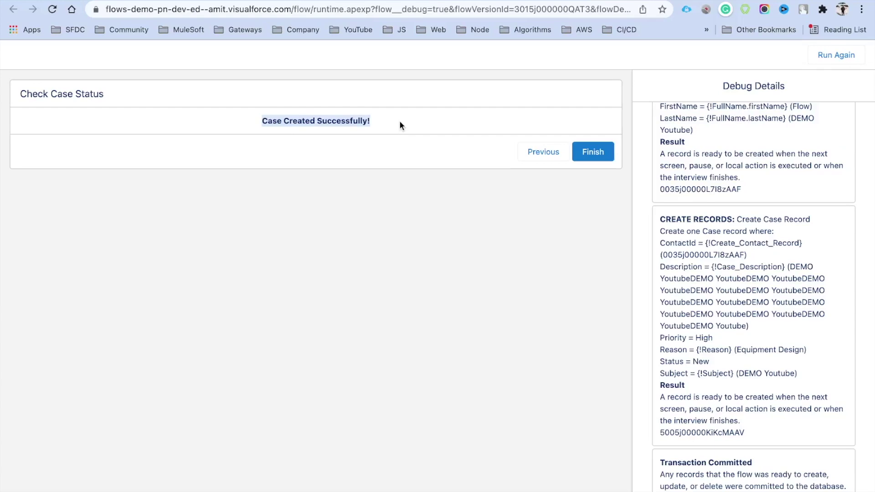
scroll(765, 253, up, 10)
scroll(765, 258, up, 15)
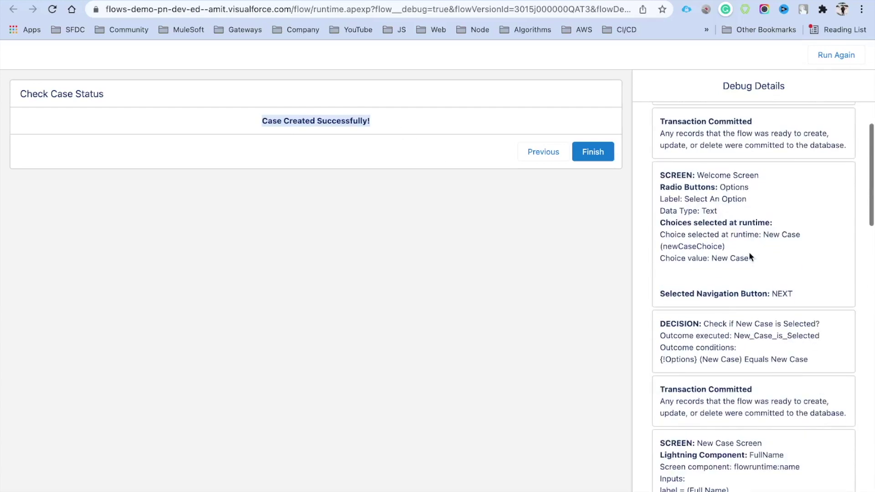
drag(763, 234, 799, 238)
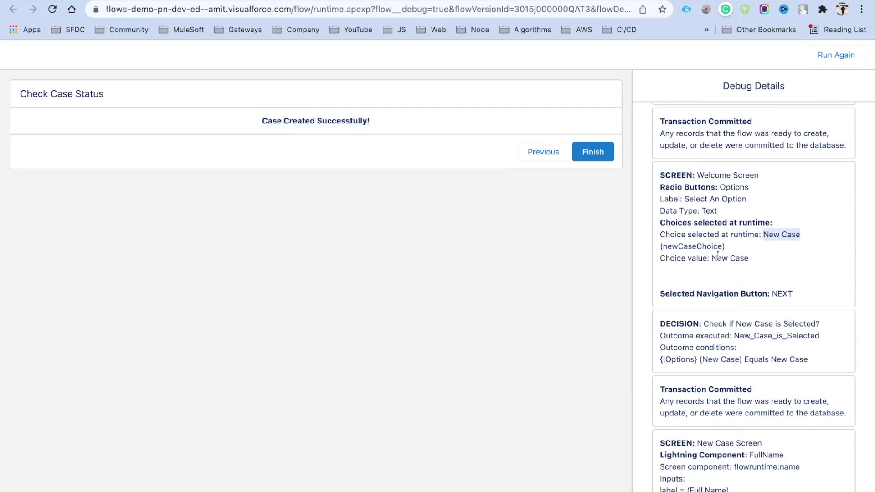
scroll(747, 290, down, 3)
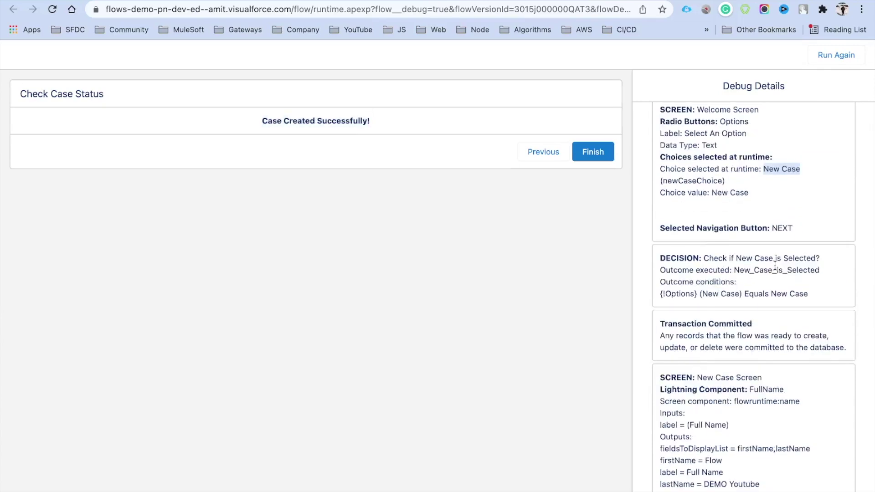
scroll(756, 279, down, 2)
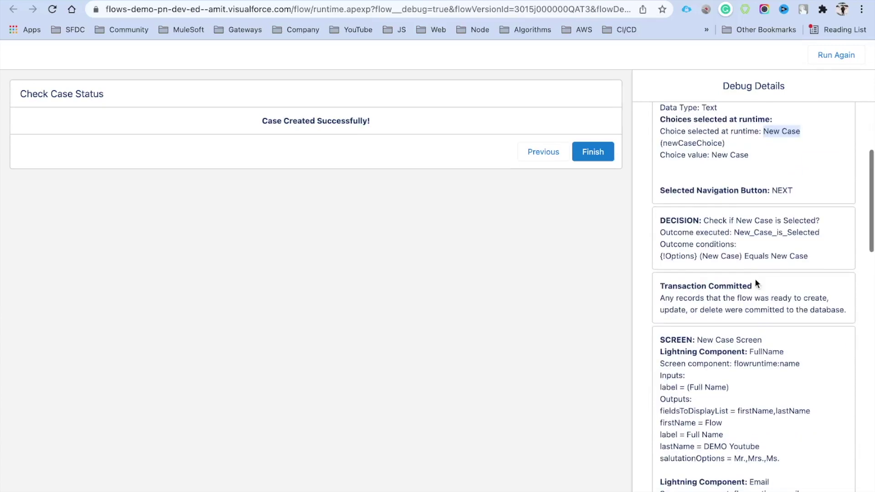
drag(774, 257, 800, 257)
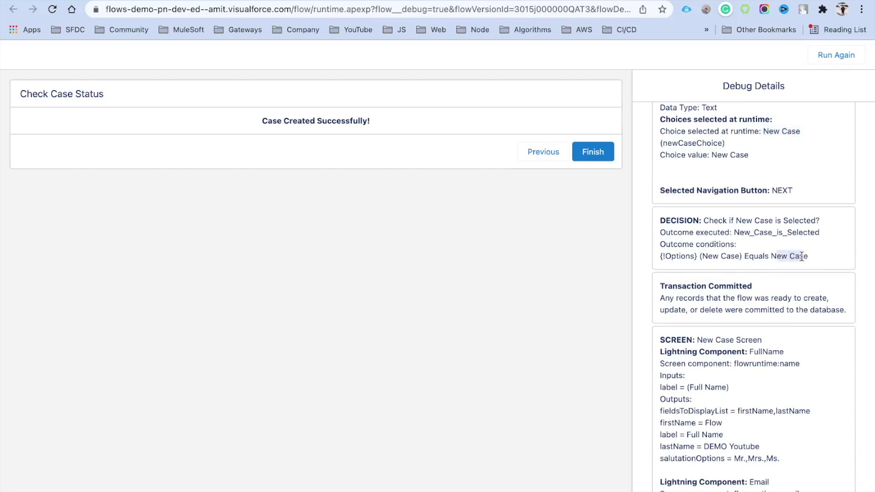
scroll(800, 256, down, 6)
drag(703, 197, 767, 203)
Inspect the failed existing-contact lookup and the default outcome of Contact is found?
scroll(767, 203, down, 7)
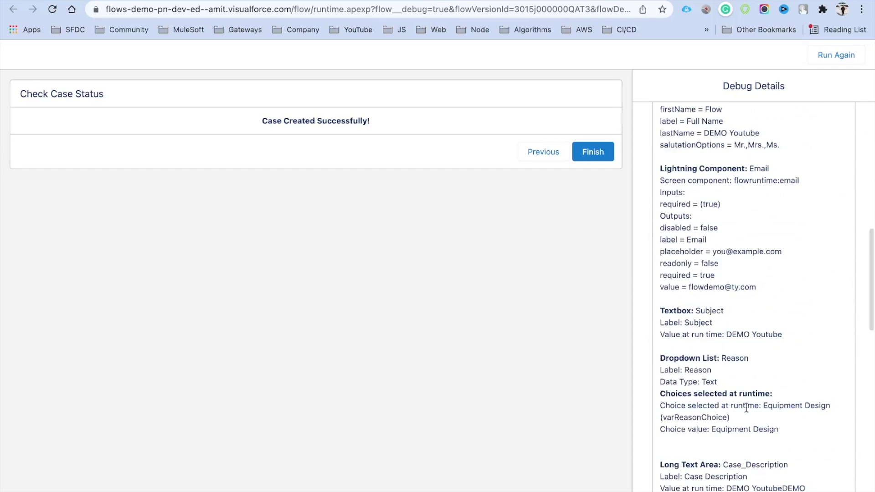
scroll(712, 262, down, 8)
scroll(719, 321, down, 7)
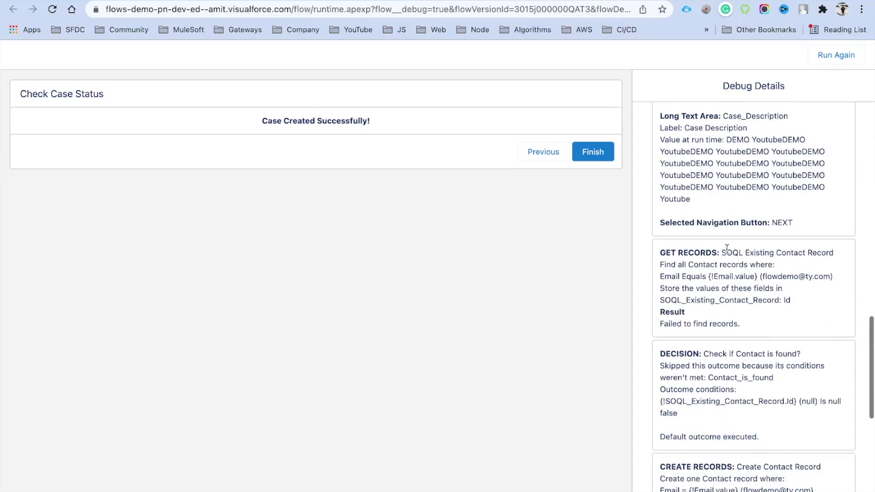
drag(722, 253, 831, 253)
drag(659, 324, 749, 325)
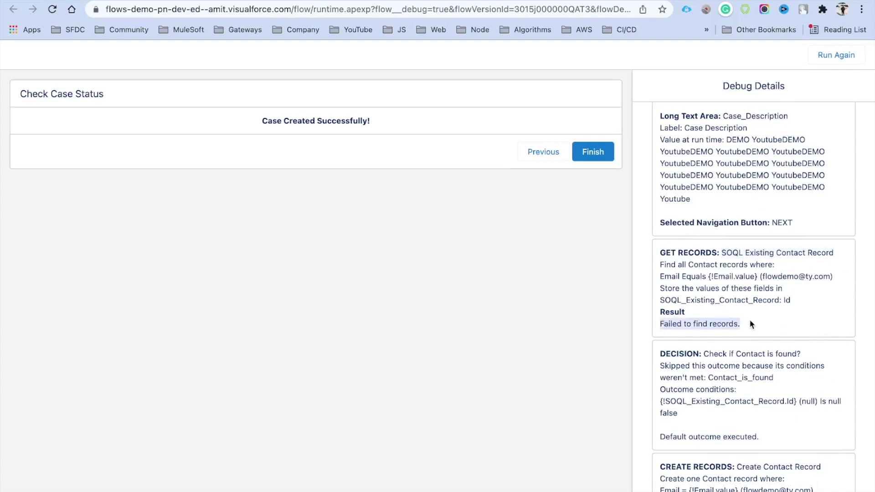
scroll(749, 319, down, 5)
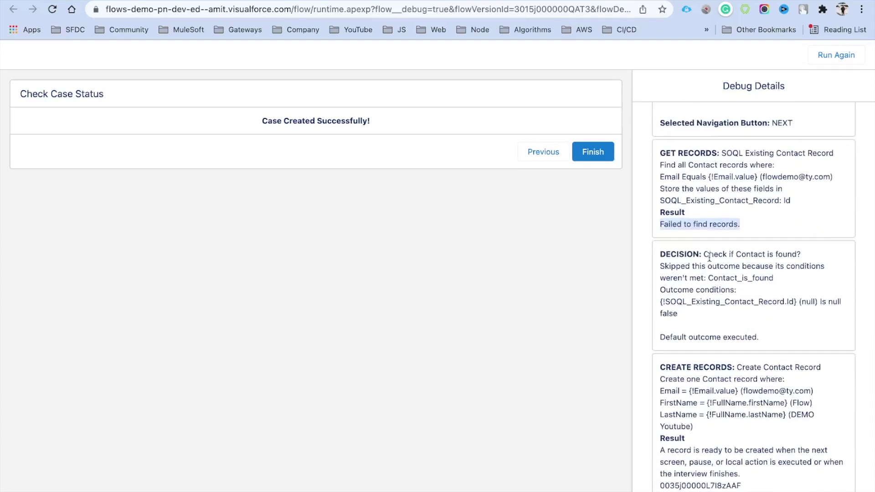
click(705, 254)
drag(705, 254, 800, 255)
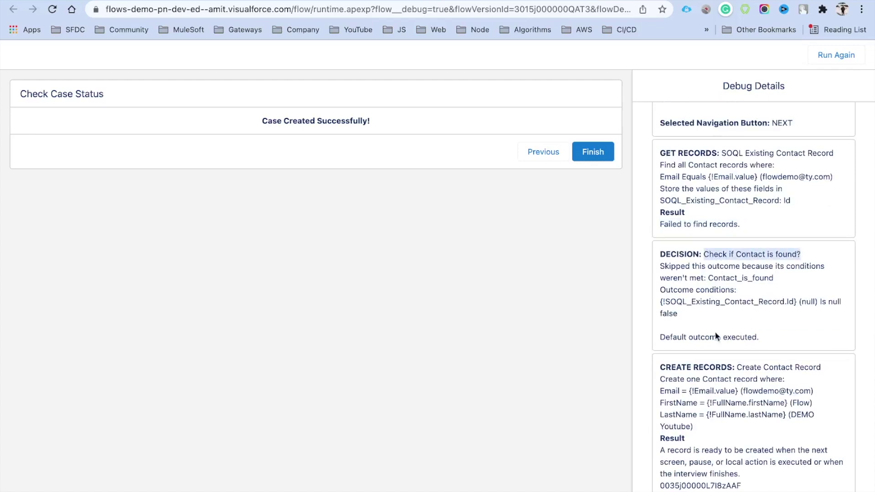
drag(659, 337, 755, 336)
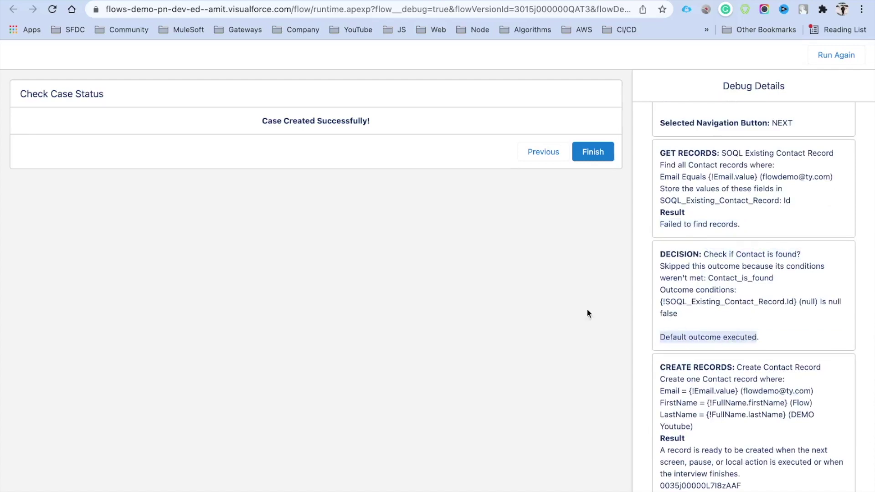
Glance at the Check Case Status canvas and return to the debug results.
click(360, 1)
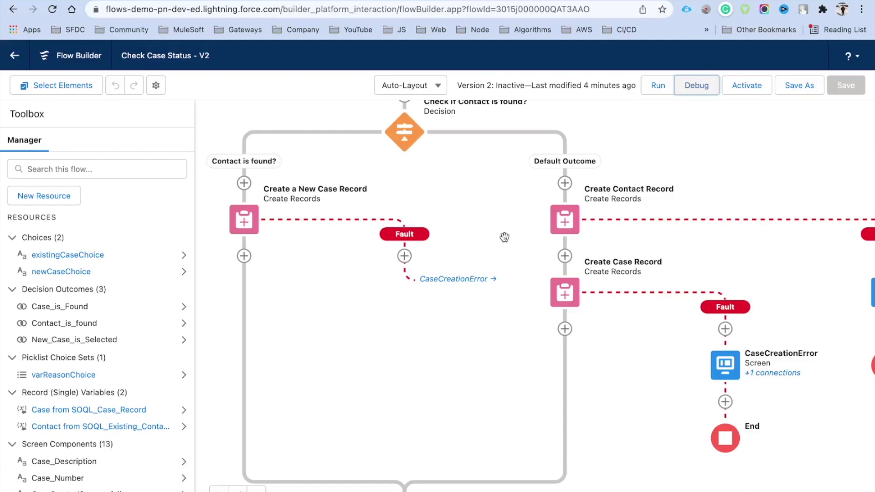
drag(497, 206, 495, 217)
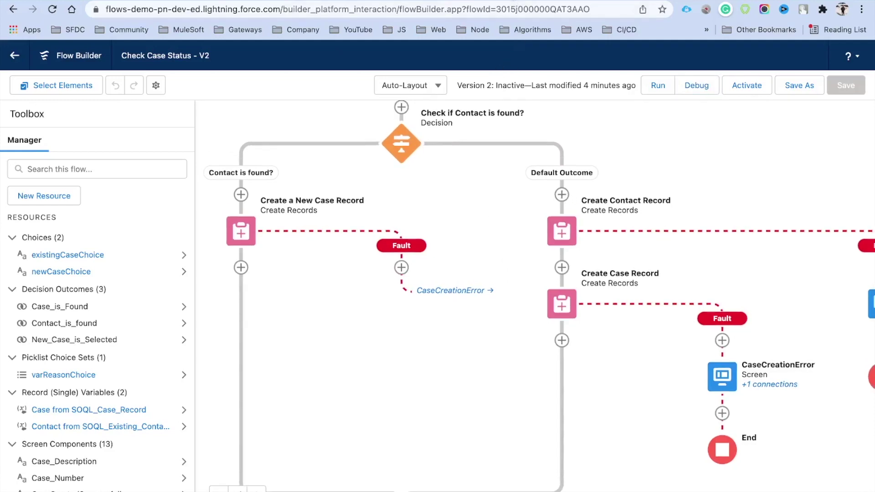
click(515, 1)
scroll(744, 375, down, 2)
scroll(744, 375, down, 3)
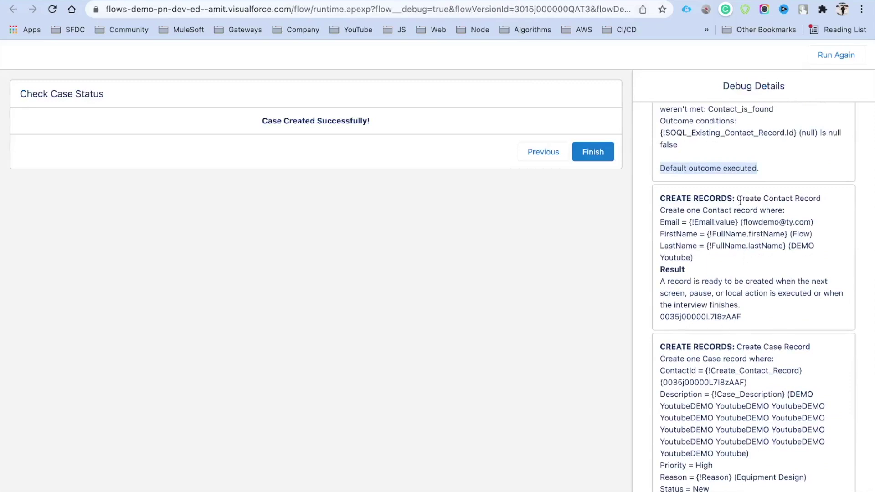
Copy the new case's ID from the log and load it in the console URL.
double_click(693, 318)
scroll(692, 319, down, 3)
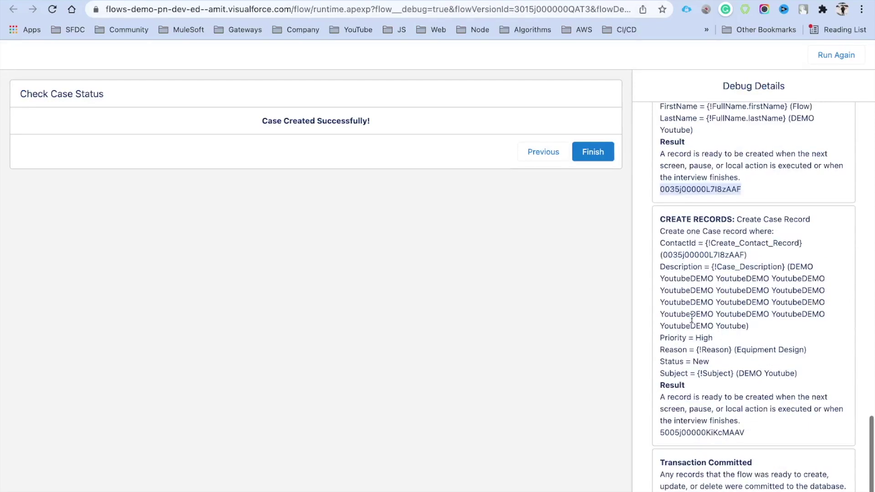
scroll(716, 373, down, 2)
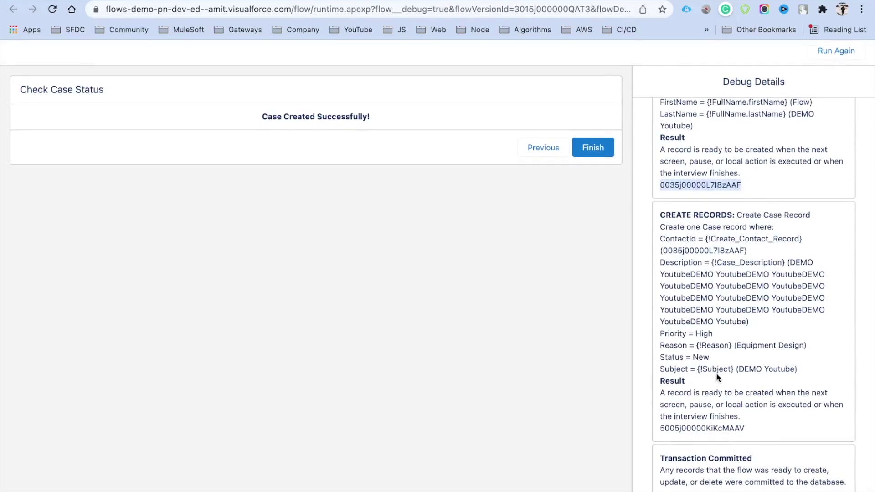
double_click(691, 432)
key(ctrl+c)
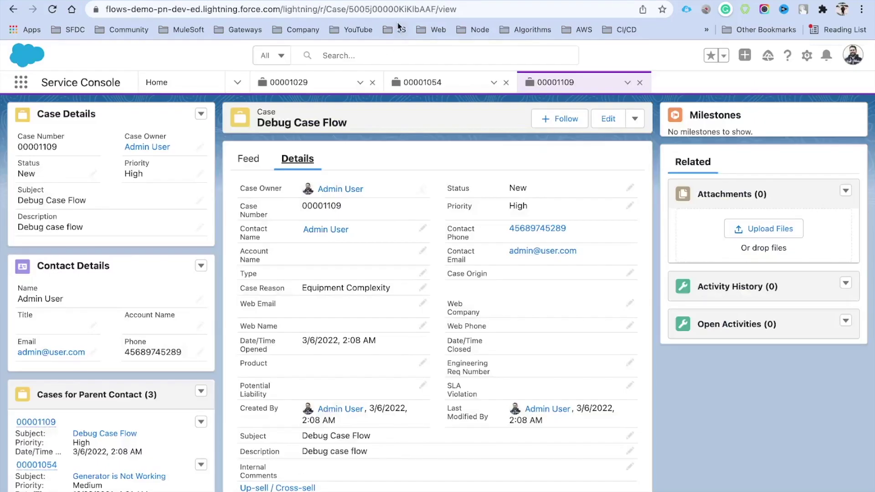
double_click(387, 10)
key(ctrl+v)
key(Return)
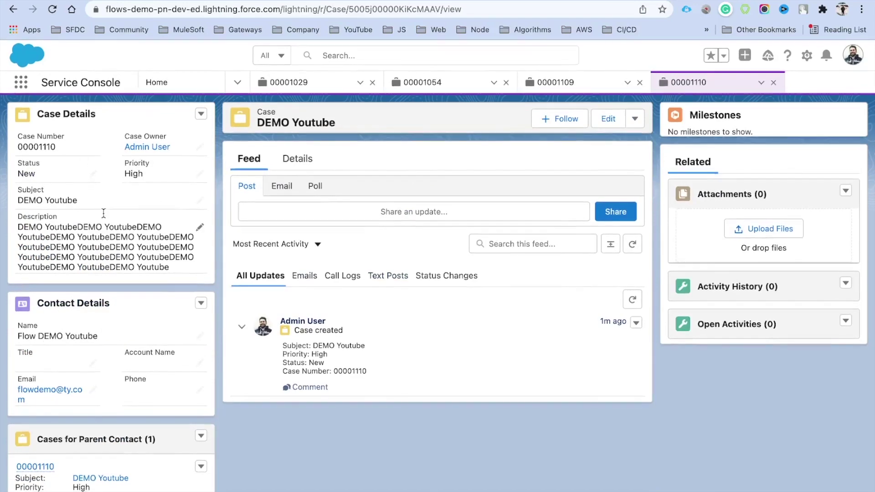
Show the Details tab of the DEMO Youtube case and scroll through its fields.
click(292, 164)
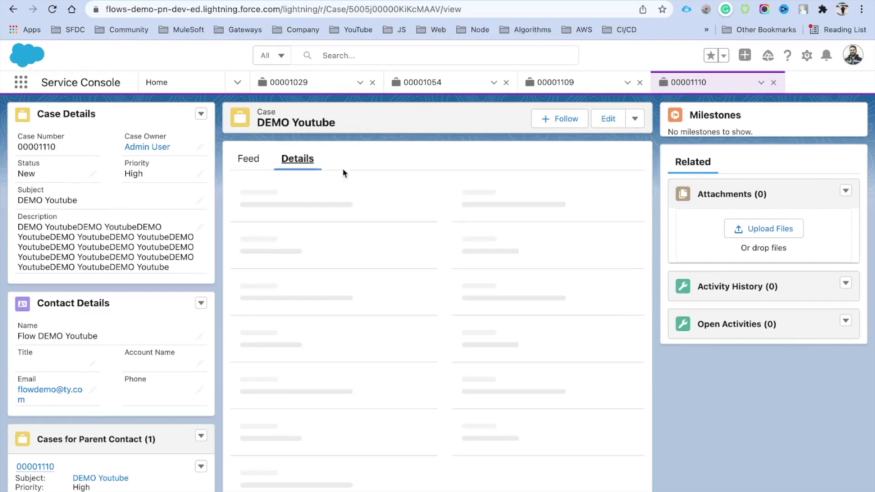
scroll(405, 404, down, 1)
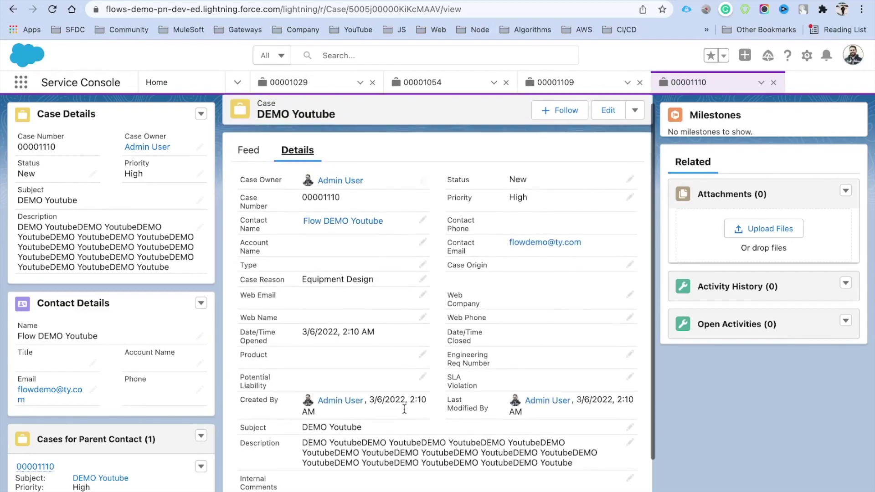
scroll(417, 364, up, 1)
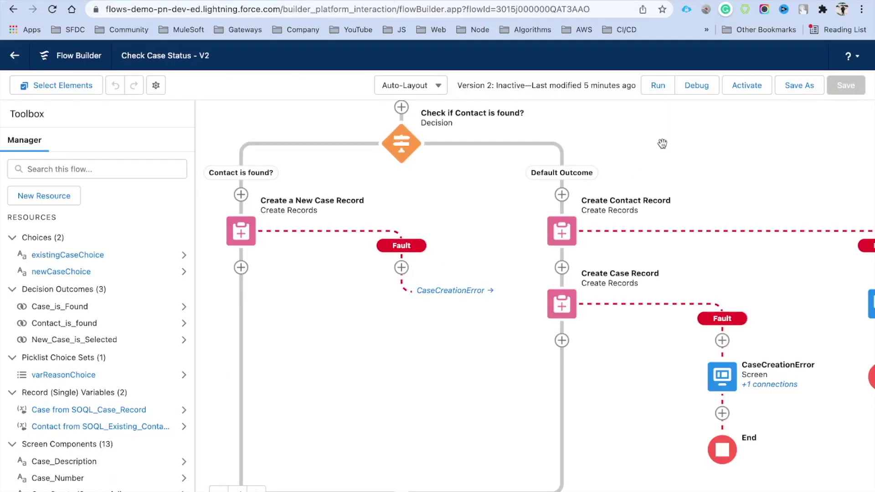
Activate Check Case Status version 2 and zoom out to view the whole flow.
click(749, 91)
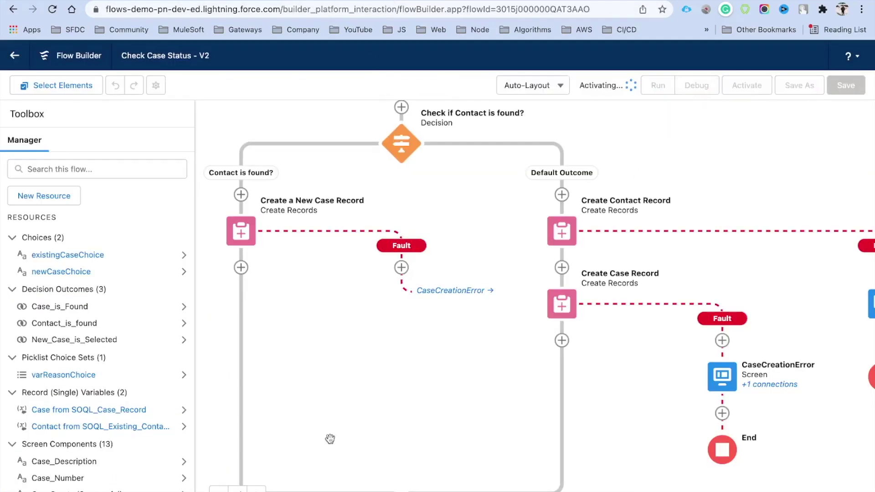
click(238, 489)
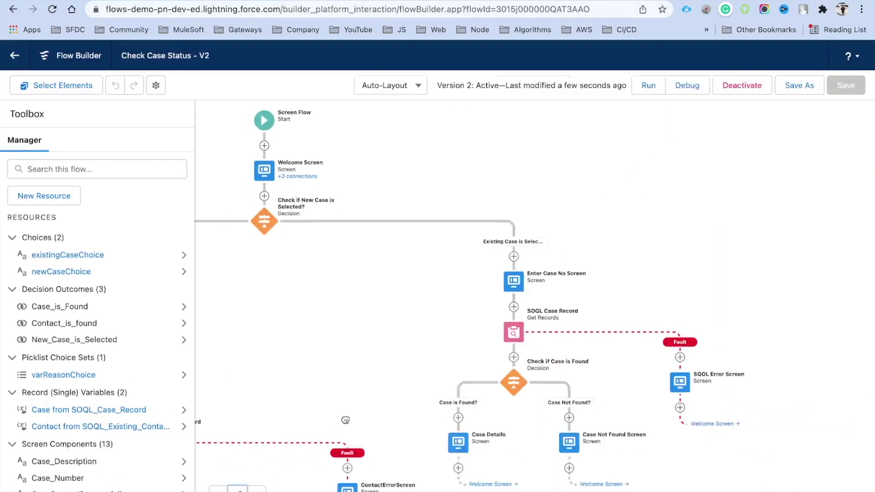
drag(390, 234, 593, 253)
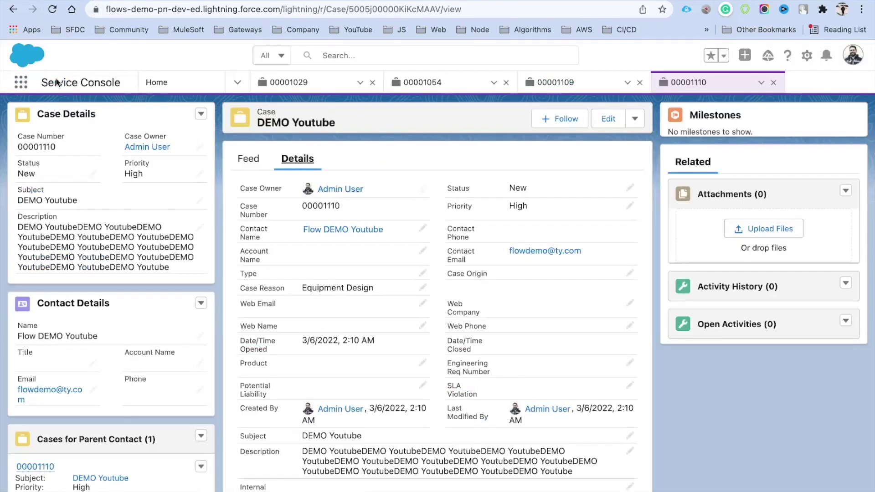
click(52, 9)
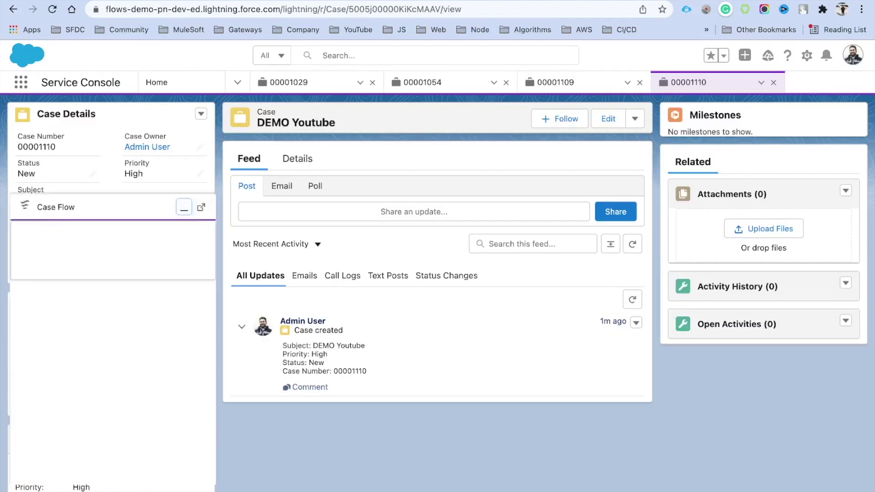
Start the New Case option in the Case Flow utility to reach the case form.
click(23, 285)
click(196, 312)
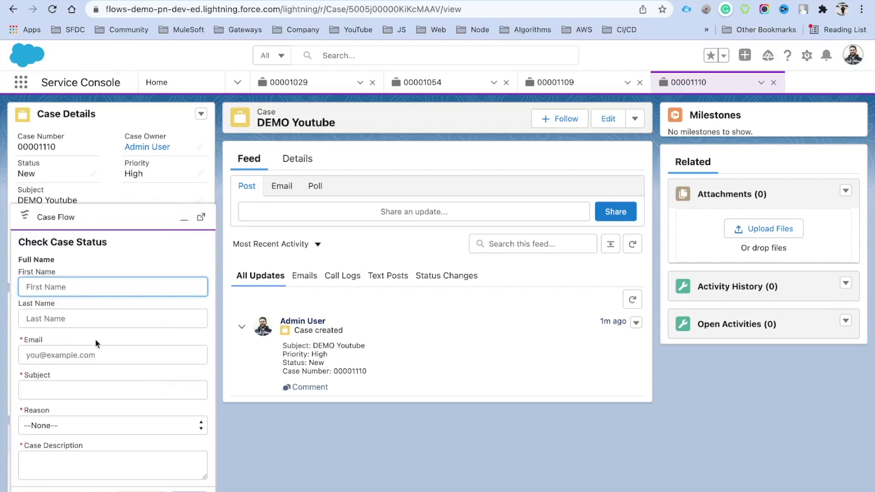
scroll(127, 348, down, 2)
scroll(127, 348, up, 2)
scroll(127, 348, up, 1)
Enter the contact's first and last name and the contact's e-mail address.
key(Tab)
double_click(55, 280)
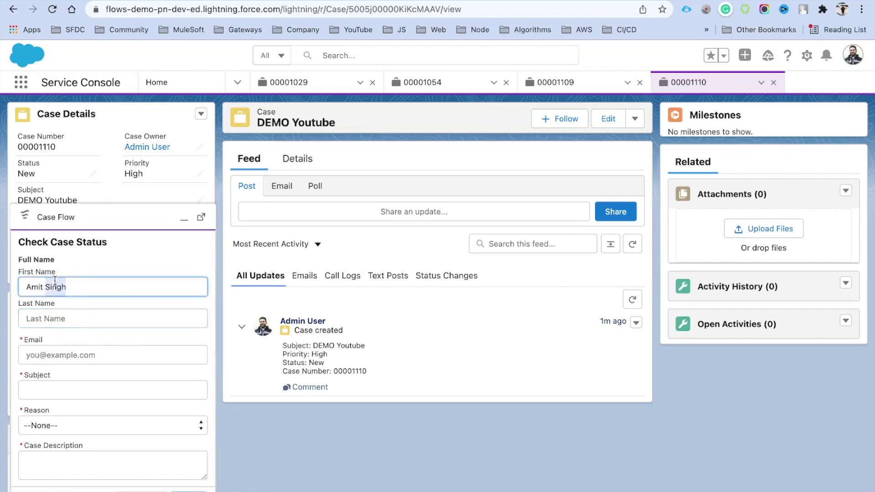
key(super+x)
key(Tab)
key(super+v)
click(62, 354)
key(Tab)
Set subject 'Generator is not working', reason Installation, and the same text as description.
scroll(88, 387, down, 1)
text(Generator is not working)
click(95, 403)
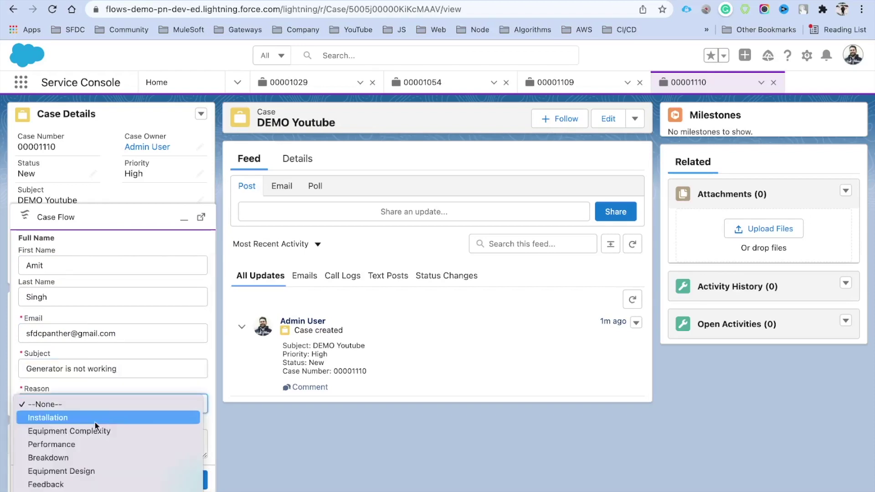
click(77, 419)
click(59, 370)
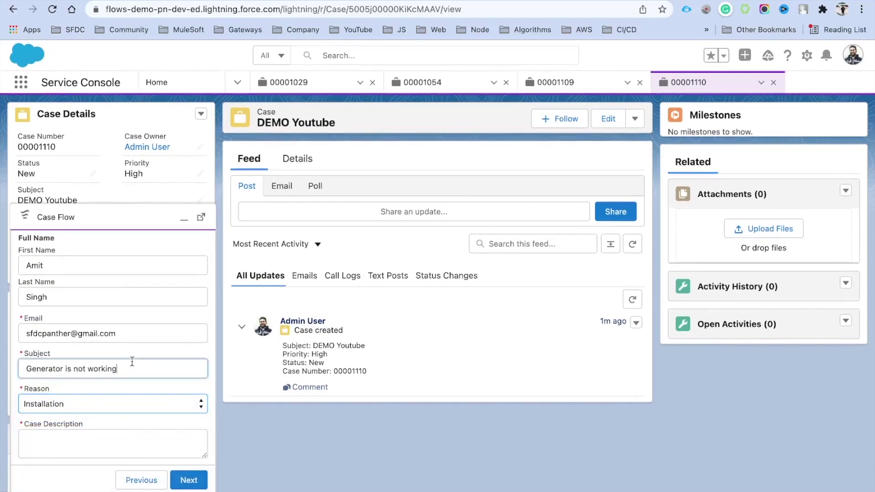
click(65, 451)
key(super+v)
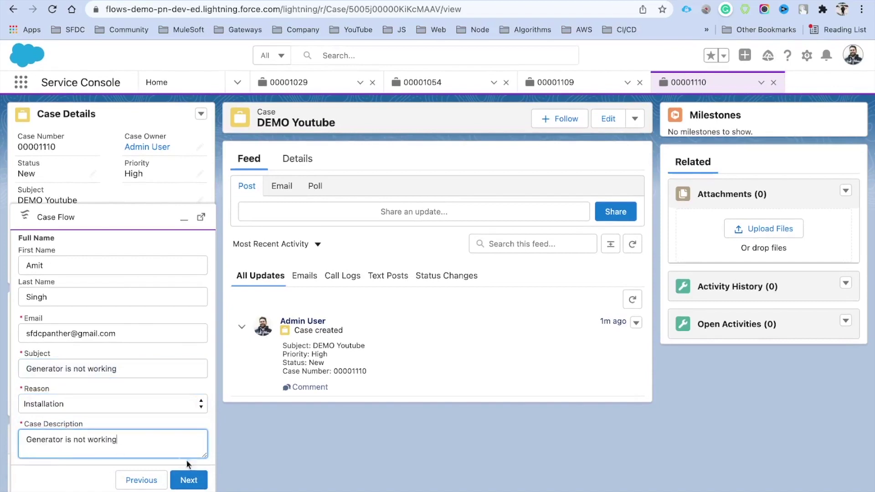
Submit the case, confirm 'Case Created Successfully!', and finish the flow.
click(188, 480)
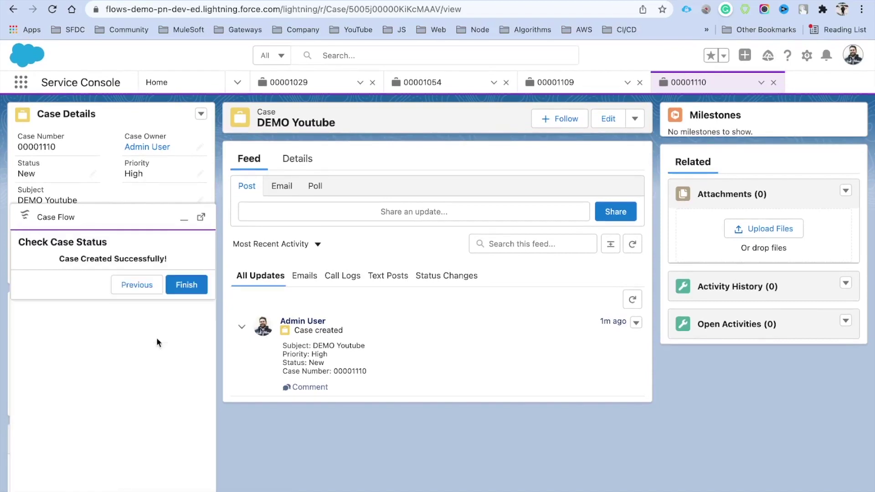
drag(60, 261, 175, 261)
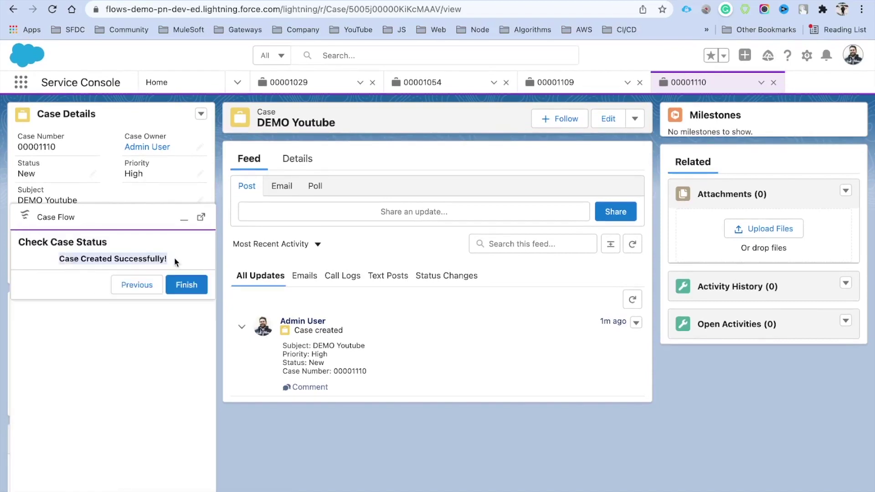
click(184, 286)
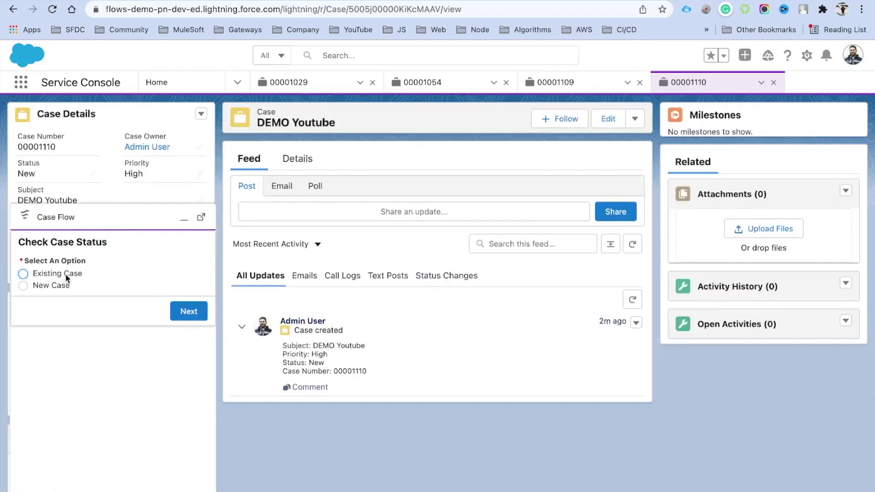
Minimize the Case Flow panel and return to the Check Case Status - V2 canvas.
click(183, 219)
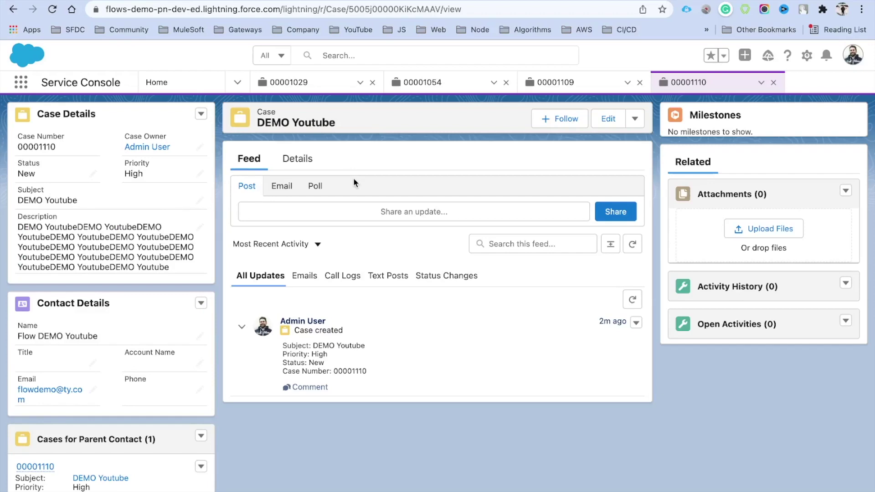
click(351, 1)
drag(459, 334, 529, 230)
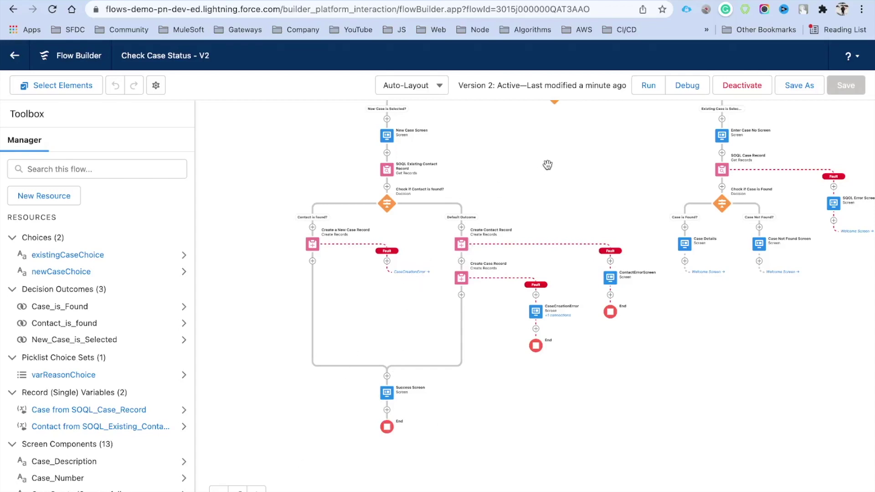
scroll(540, 172, up, 3)
scroll(541, 172, right, 1)
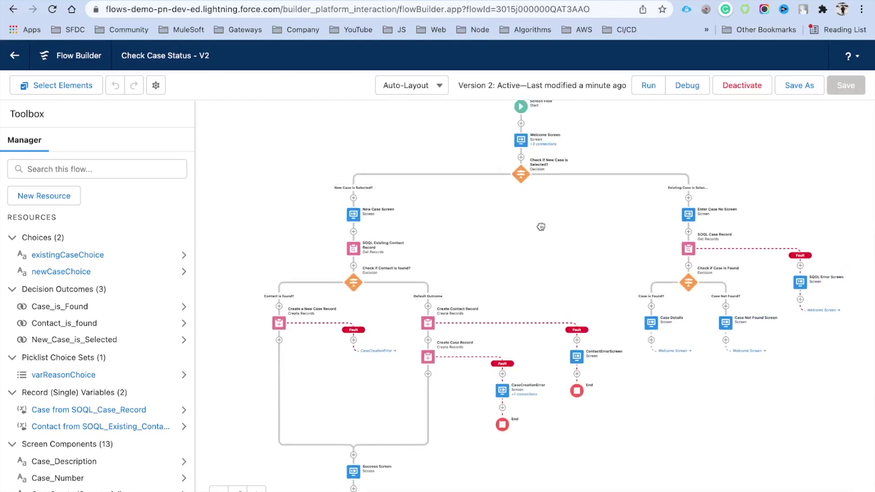